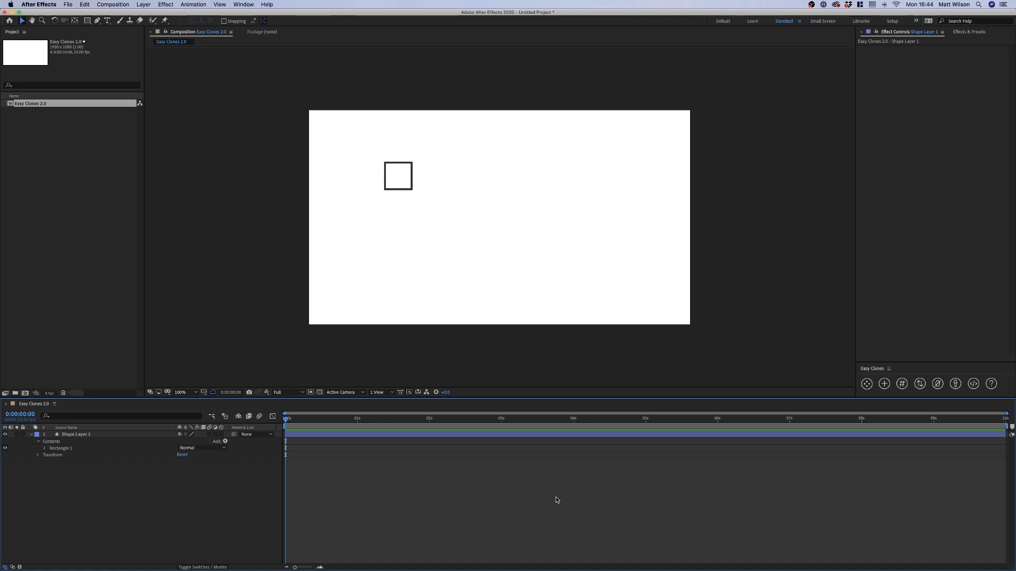
Step: Create an Easy Clones clone system from Shape Layer 1, named Demo, with centring to the control enabled
key("super+a")
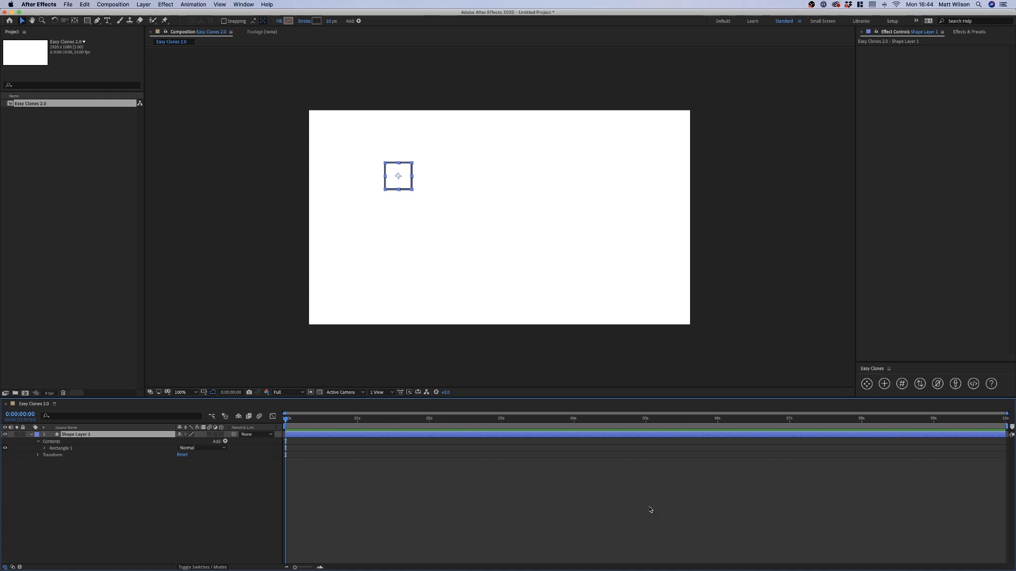
left_click(395, 515)
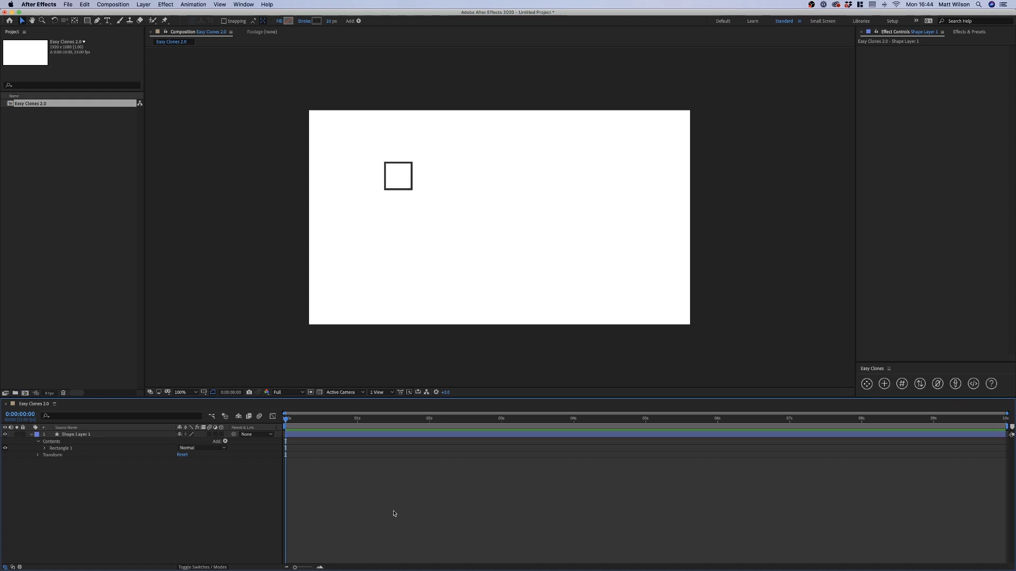
left_click(87, 436)
left_click(866, 385)
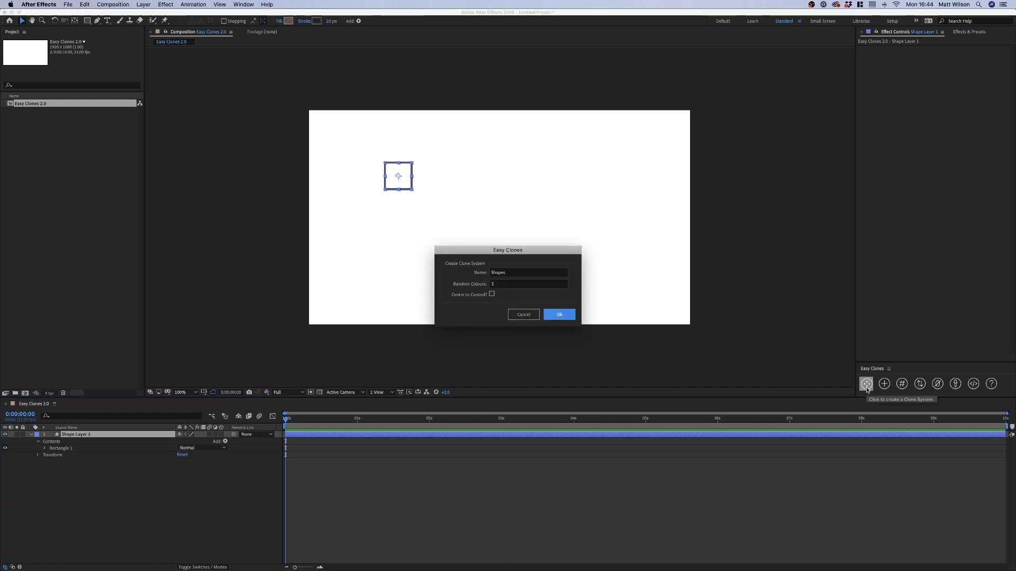
left_click_drag(497, 251, 661, 140)
left_click(675, 162)
type("Demo")
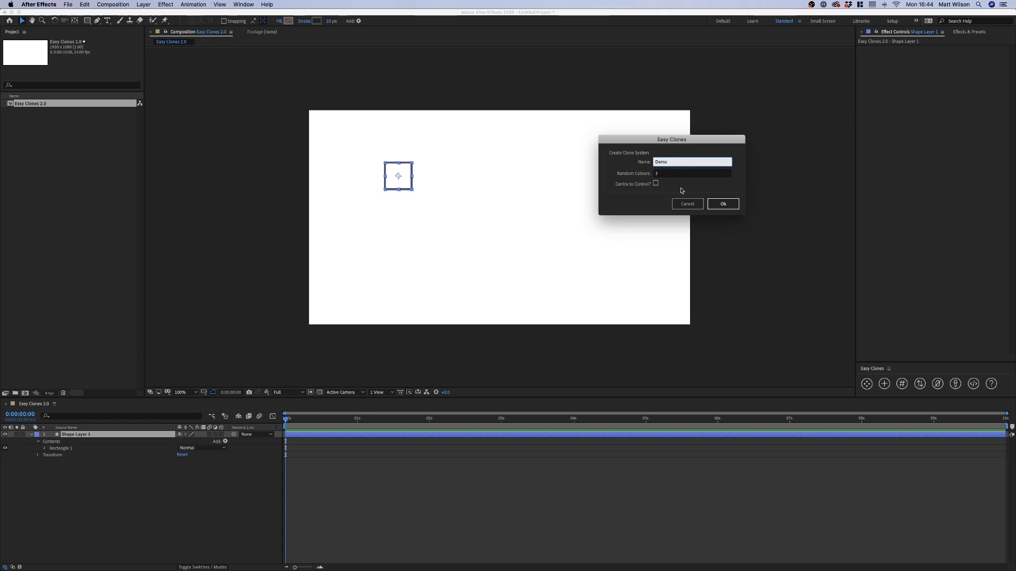
left_click(681, 189)
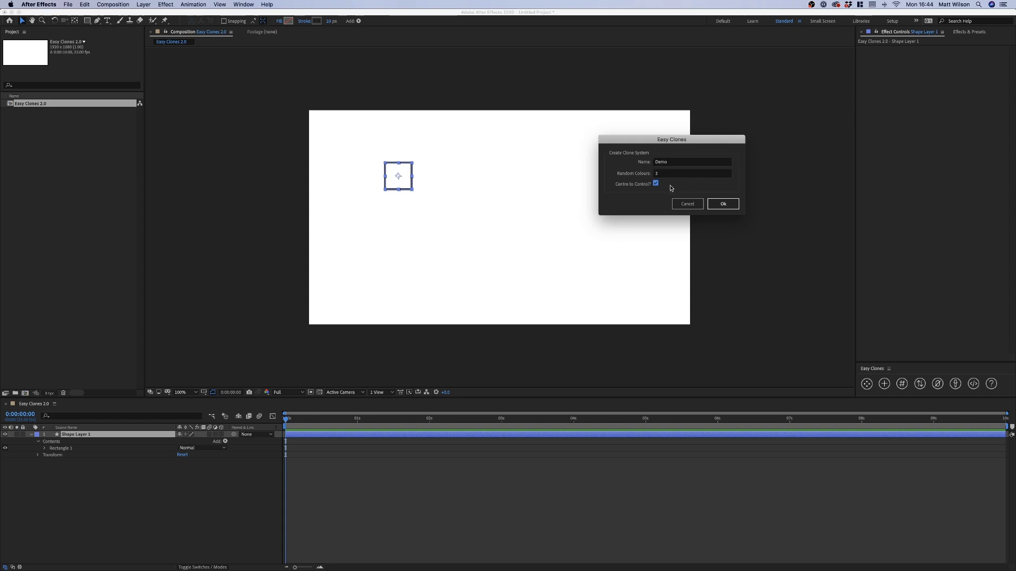
left_click(655, 183)
left_click(721, 204)
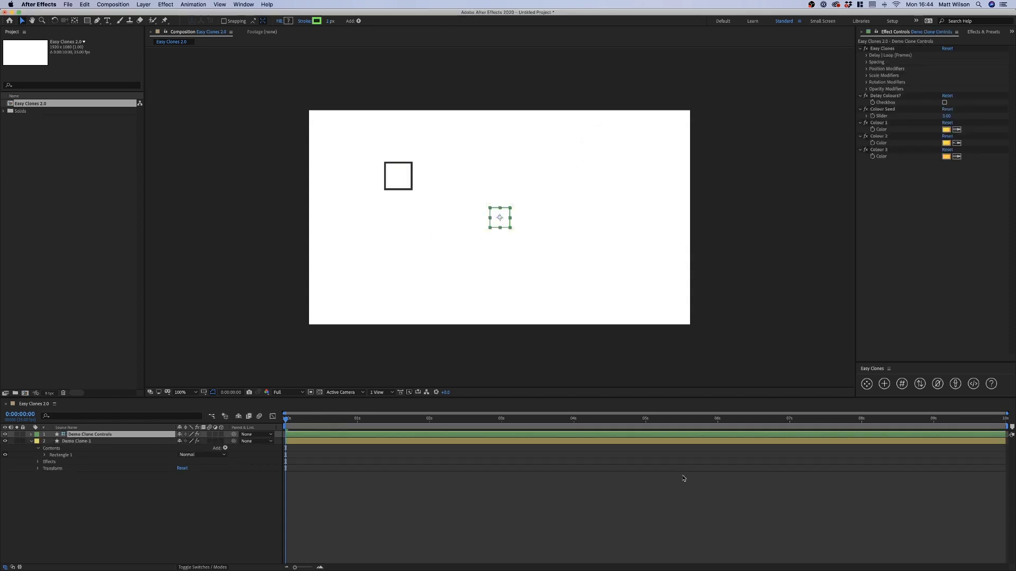
Step: Duplicate the Demo Clone-1 layer five times
left_click(199, 505)
left_click(88, 436)
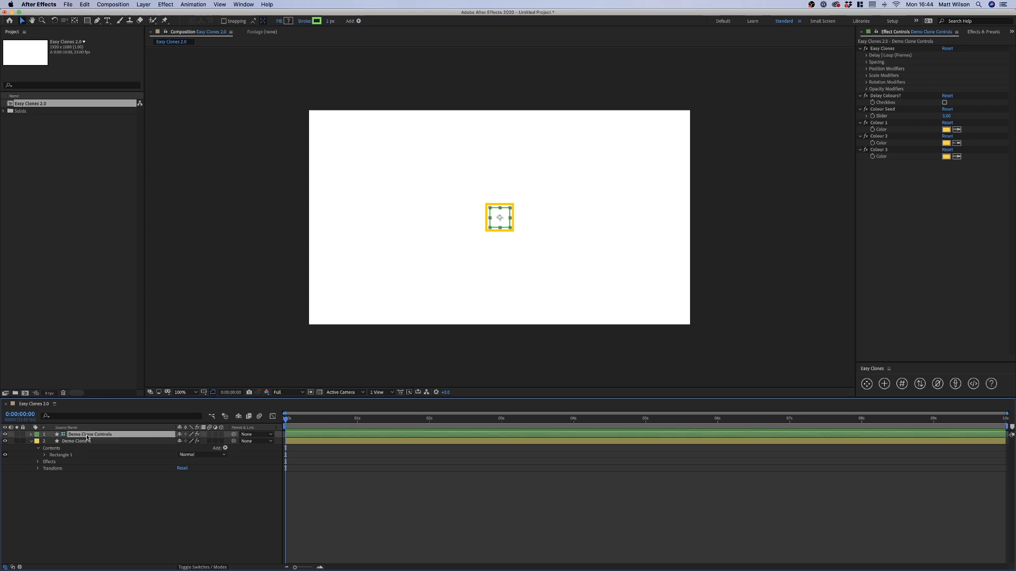
left_click(87, 443)
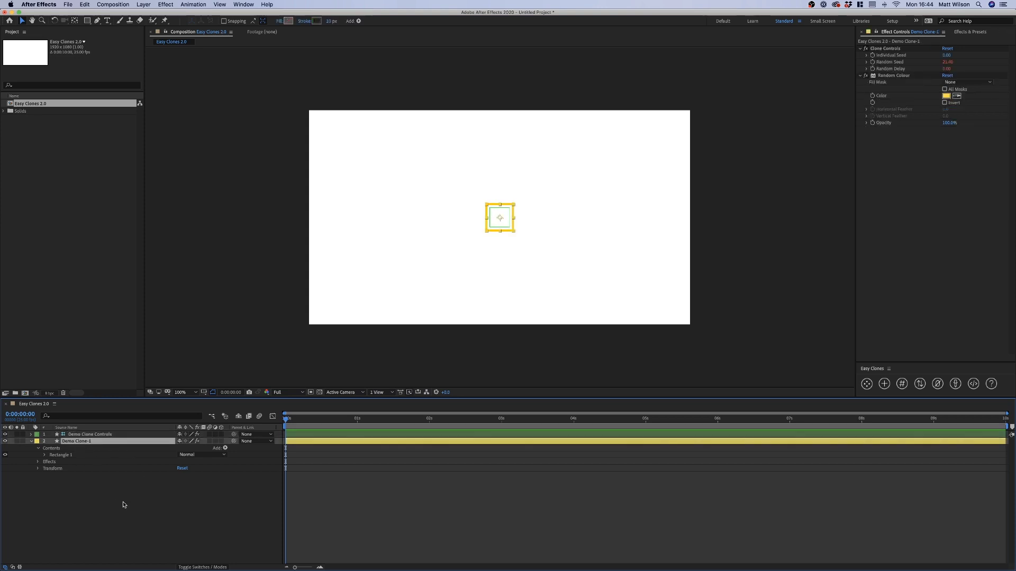
left_click(83, 436)
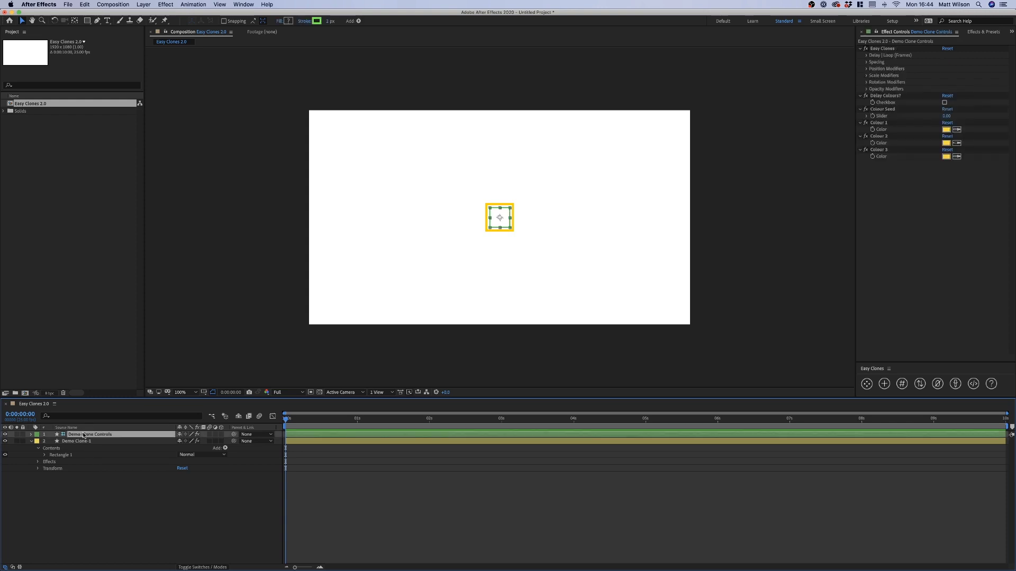
left_click(87, 441)
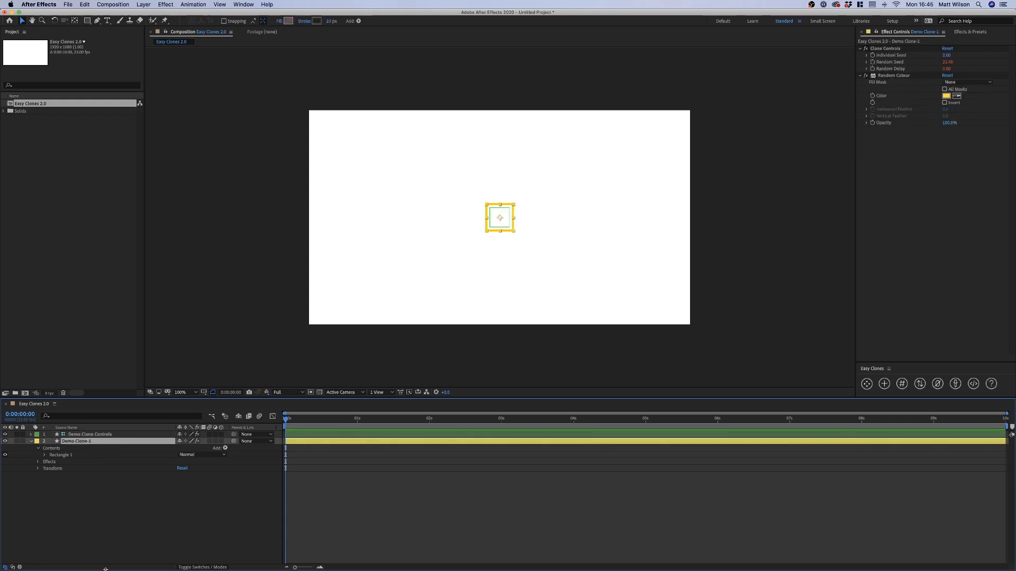
key("super+d")
key("super+d")
key("super+d")
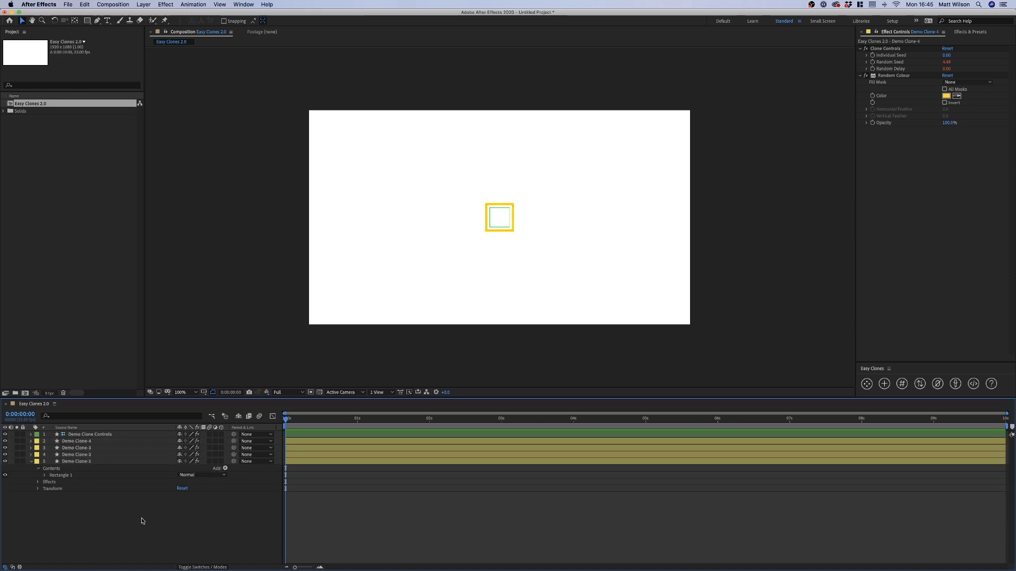
key("super+d")
key("super+d")
left_click(159, 534)
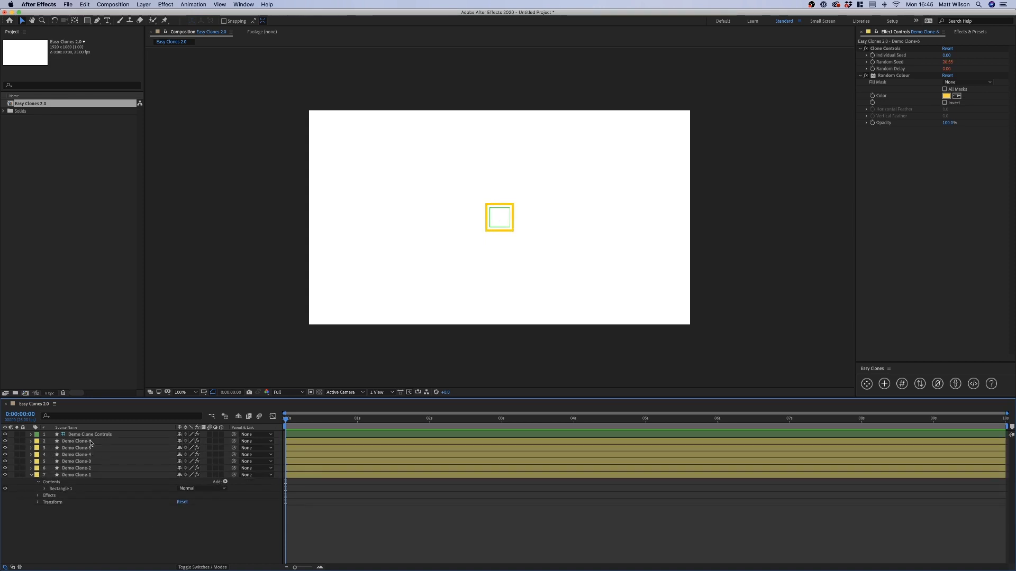
Step: Enable spacing in the Easy Clones effect on the Demo Clone Controls layer and set X Spacing to 600
left_click(95, 435)
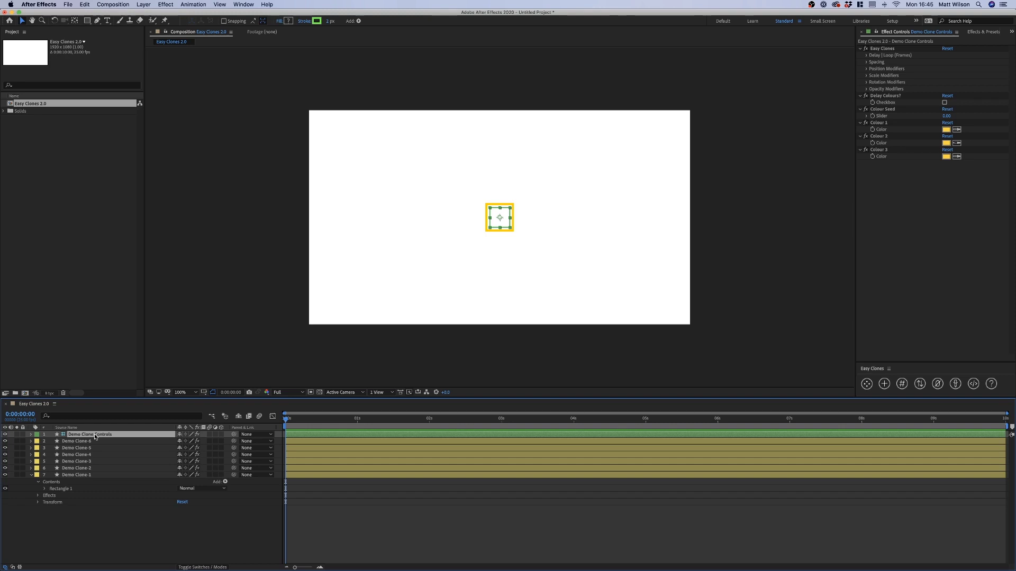
left_click(880, 48)
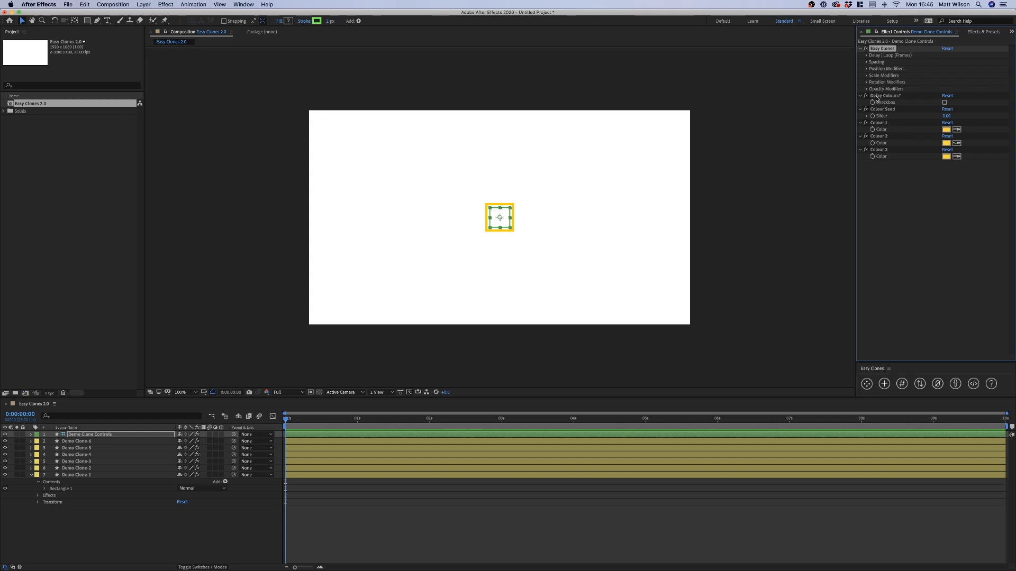
key("super+Down")
left_click(880, 153, "shift")
left_click(888, 136)
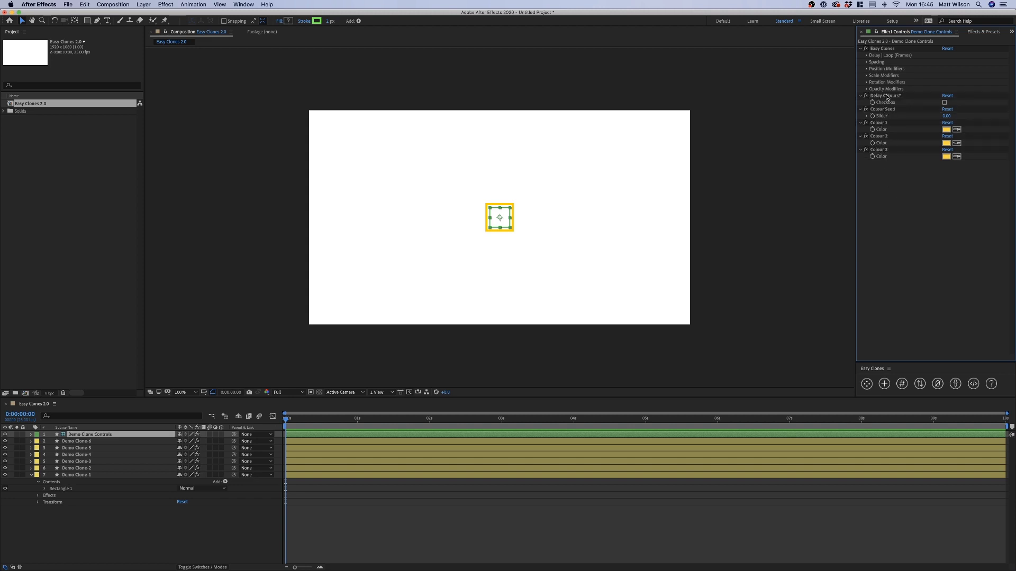
left_click(867, 63)
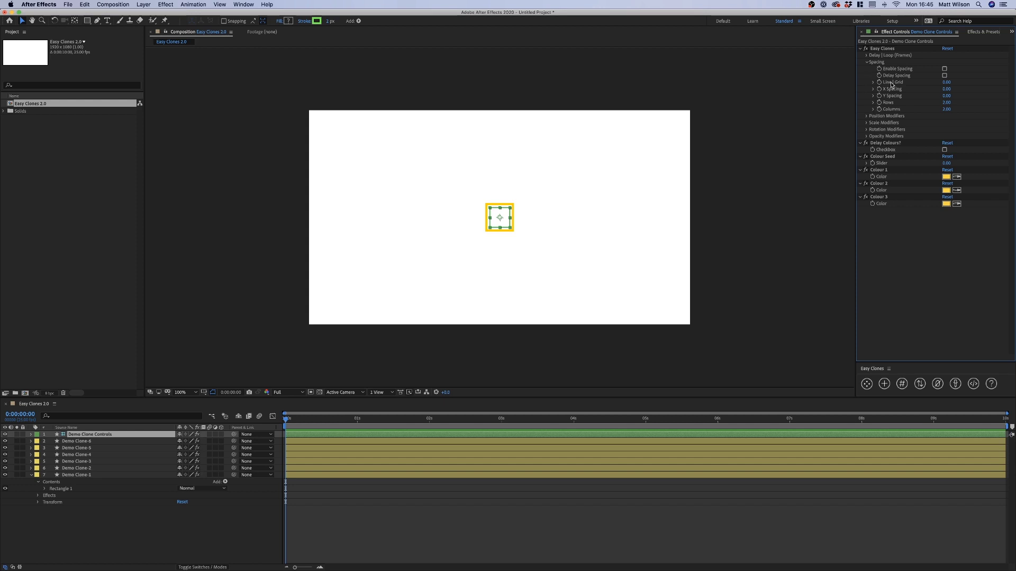
left_click(944, 69)
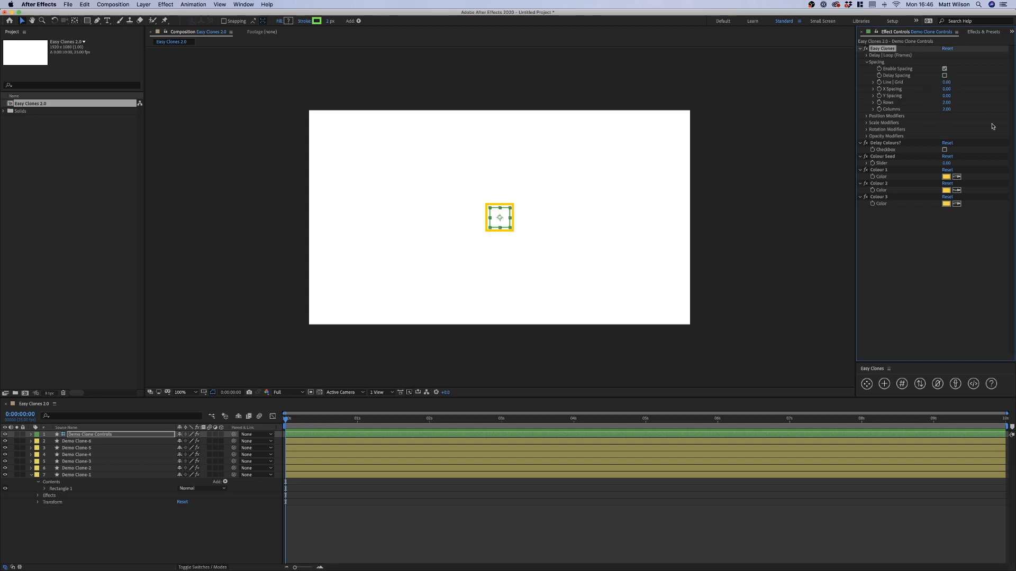
mouse_move(946, 89)
left_mouse_down()
mouse_move(1010, 92)
mouse_move(944, 94)
left_mouse_up()
left_click(945, 89)
type("600")
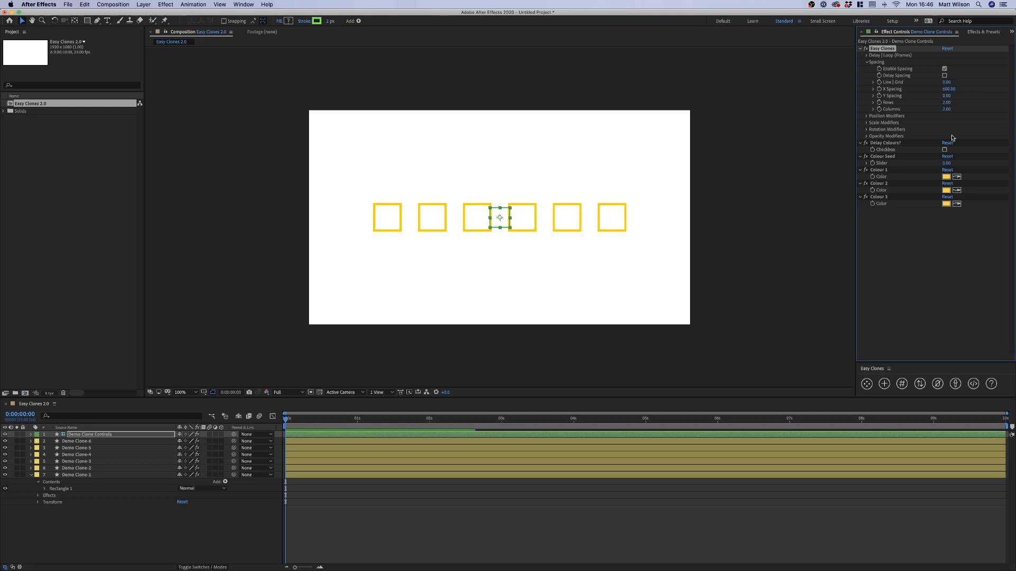
key("Return")
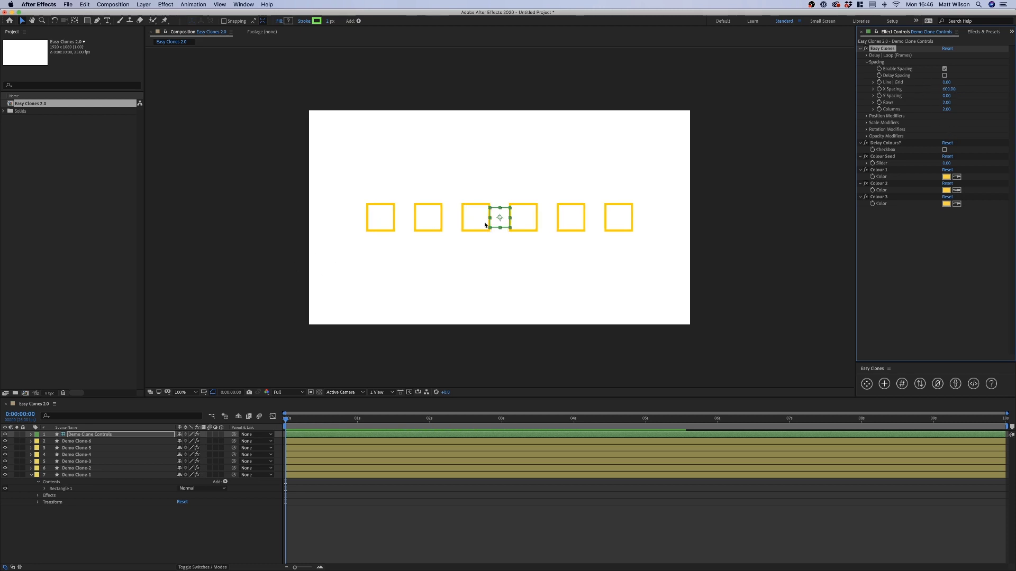
Step: Try a Y Spacing of 600 followed by -600 to reverse the diagonal line of clones
left_click(946, 96)
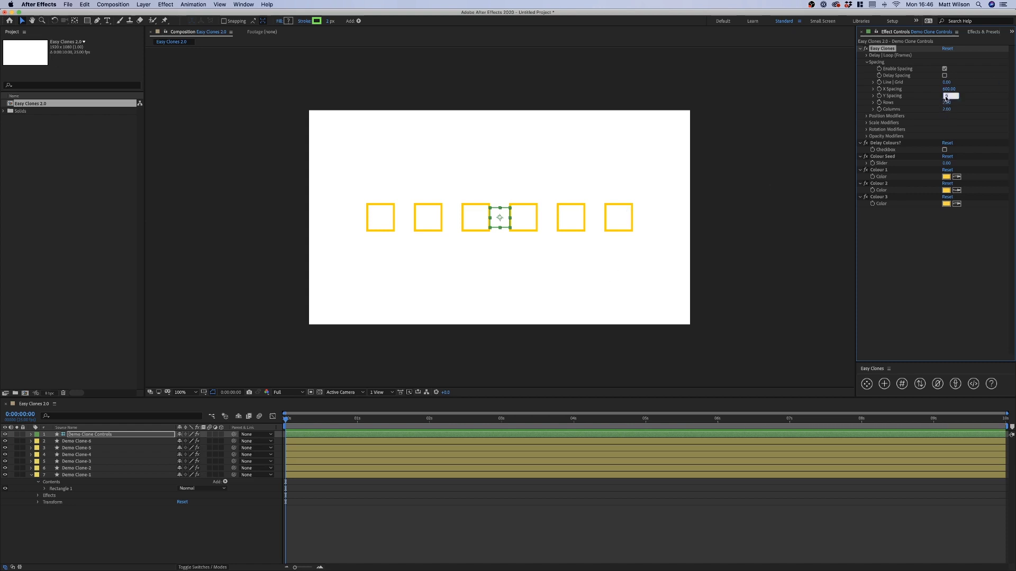
key("Return")
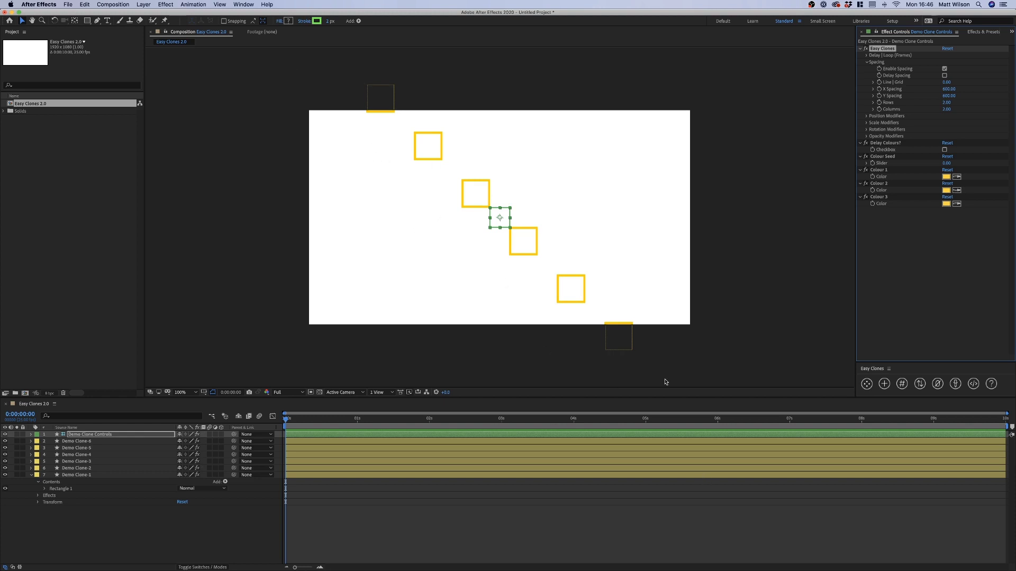
left_click(948, 96)
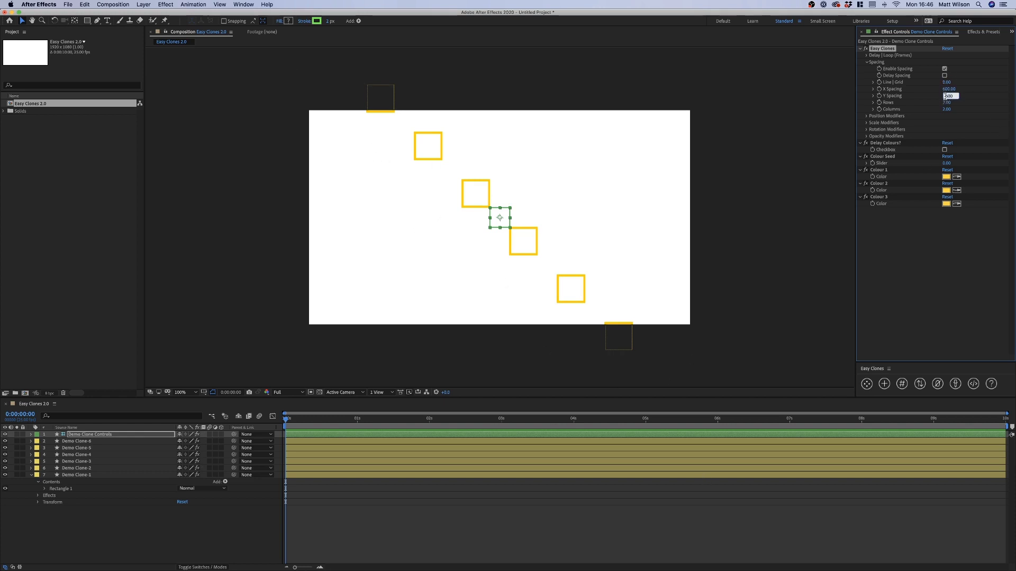
type("-600")
key("Return")
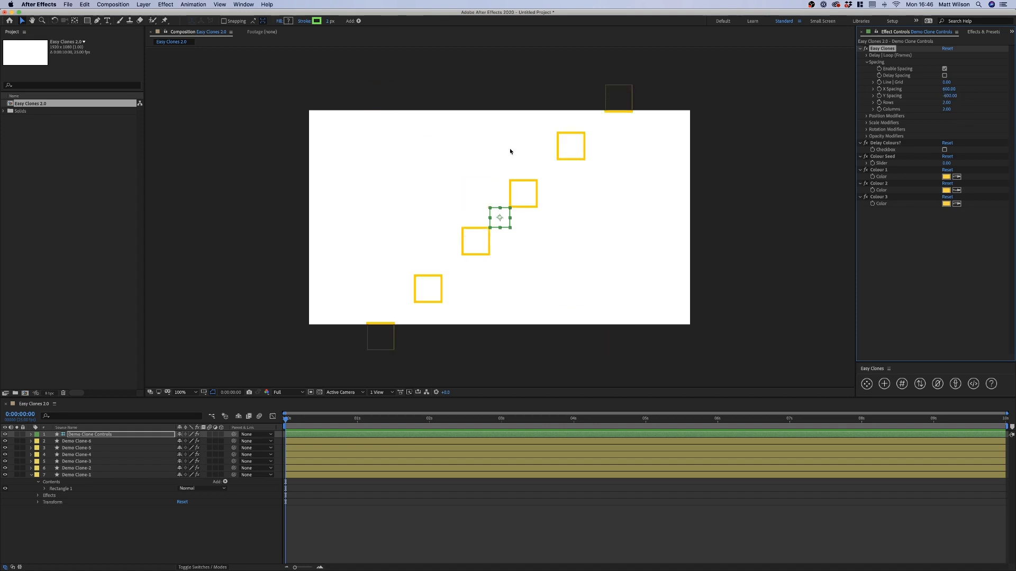
Step: Set X Spacing to 0 to stack the clones in a vertical line
left_click(948, 89)
type("0")
key("Return")
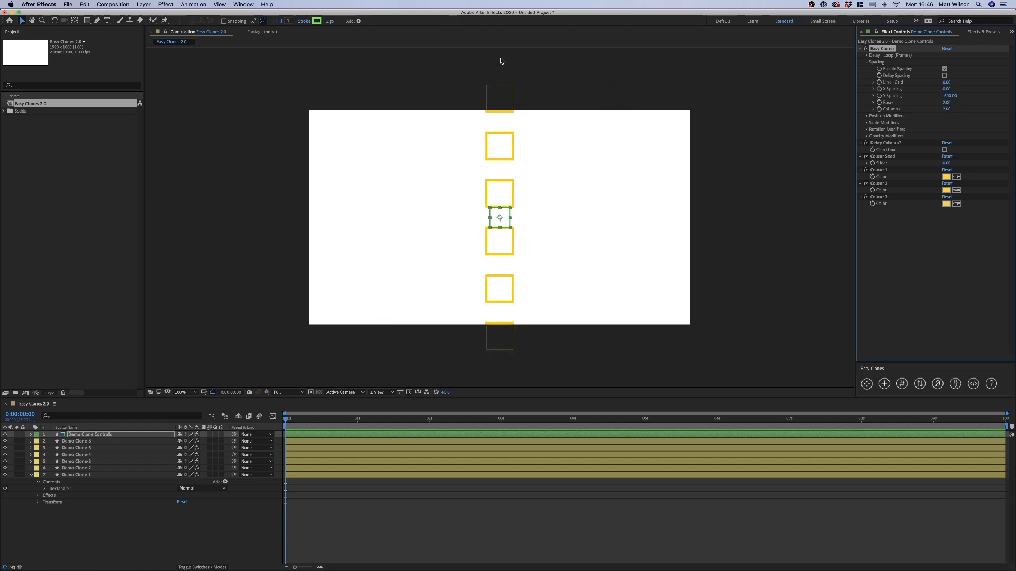
Step: Set both Y Spacing and X Spacing to 500
left_click(950, 96)
type("500")
key("Return")
left_click(946, 89)
type("500")
key("Return")
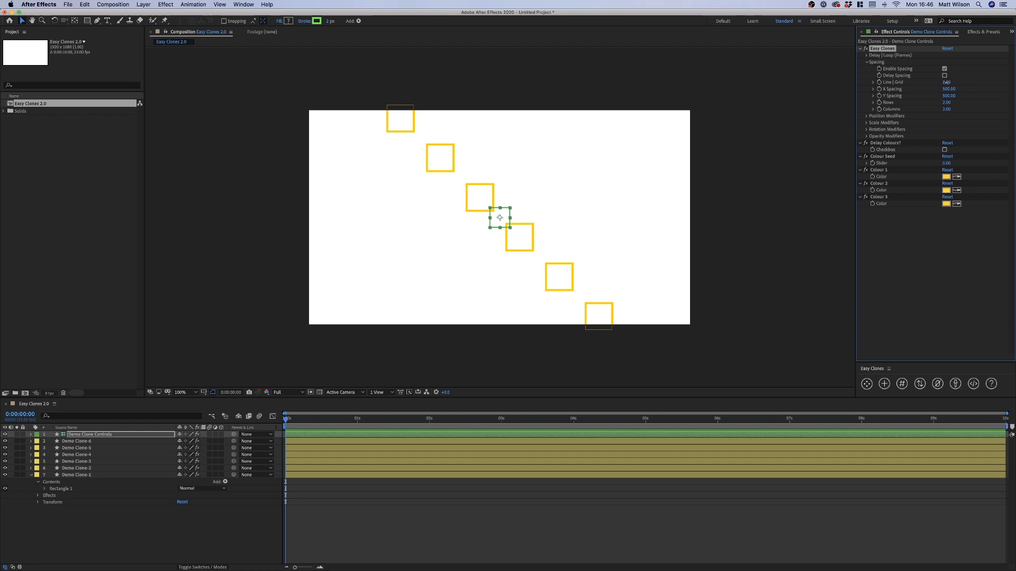
Step: Raise Line | Grid to 100 to arrange the clones in a grid, and set Rows to 3
left_click_drag(946, 84, 986, 81)
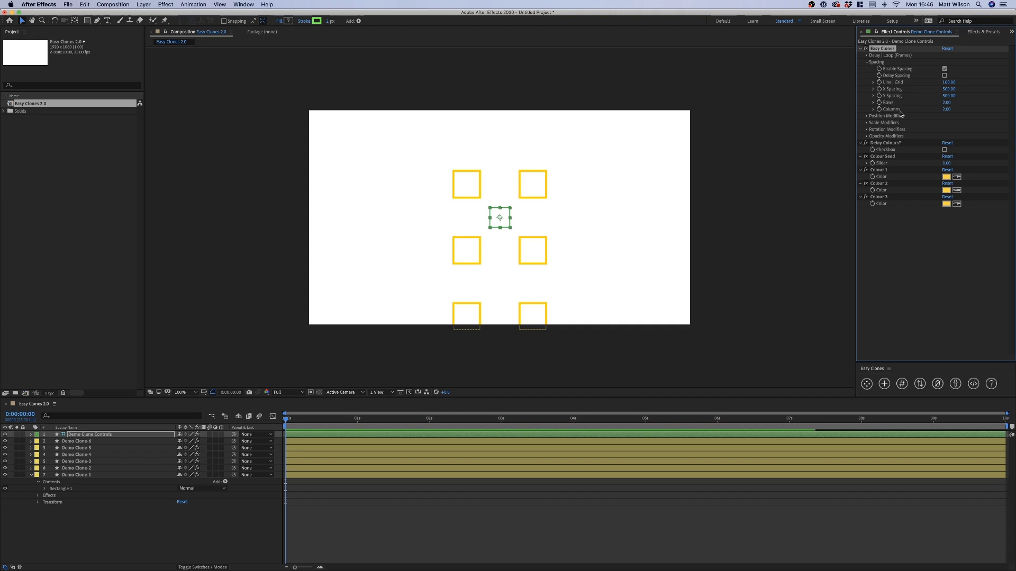
left_click(946, 104)
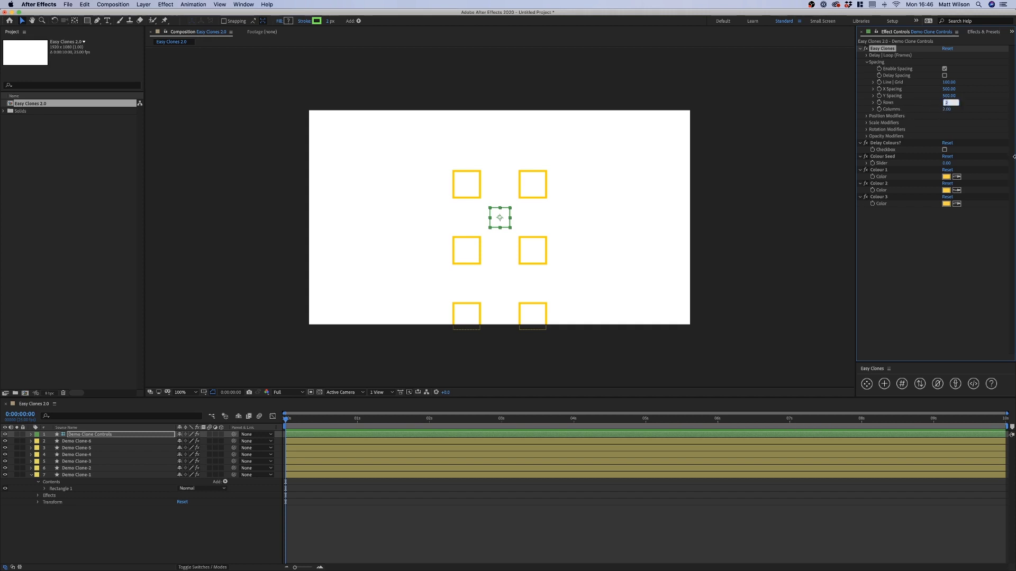
type("3")
key("Return")
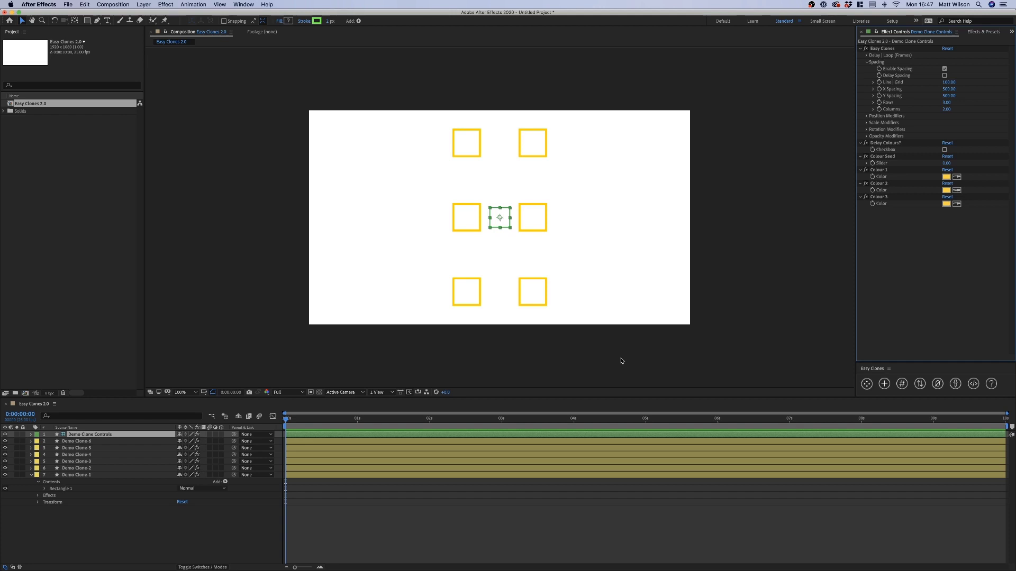
Step: Duplicate the Demo Clone-6 layer twice to add more clones to the grid
left_click(112, 448)
left_click(87, 441)
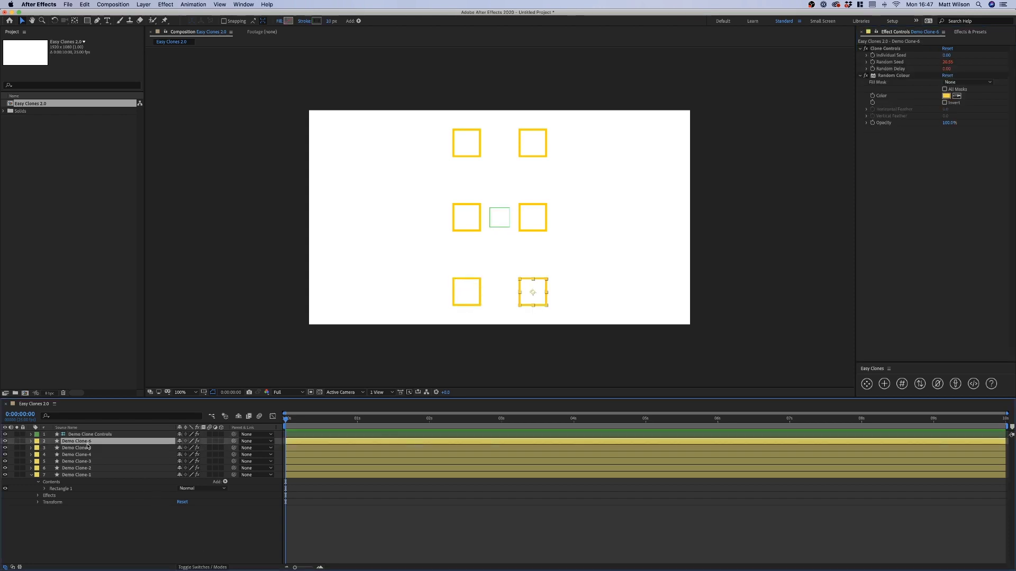
key("super+d")
key("super+d")
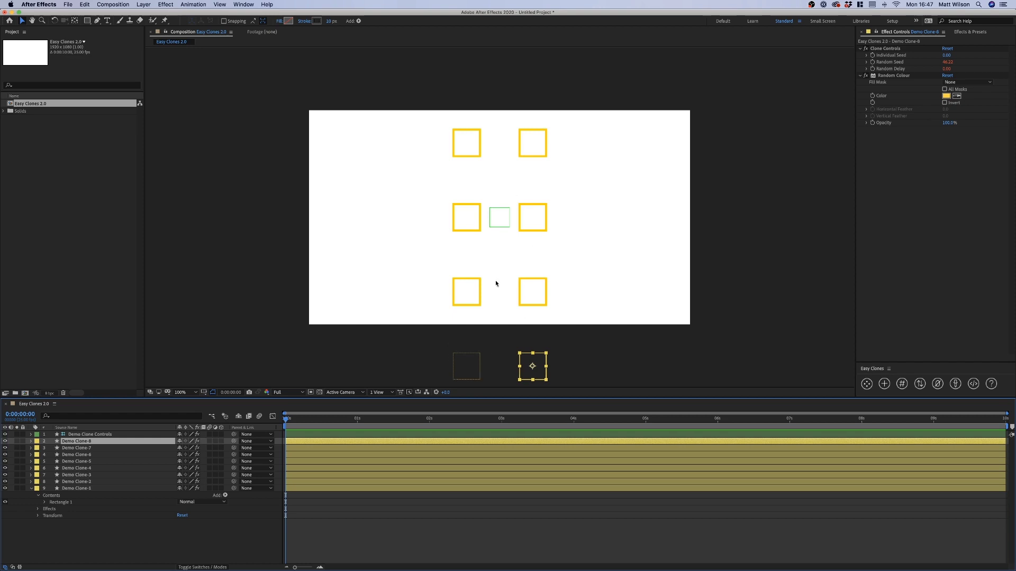
Step: Set Rows to 4 in the spacing settings of the Demo Clone Controls layer
left_click(74, 434)
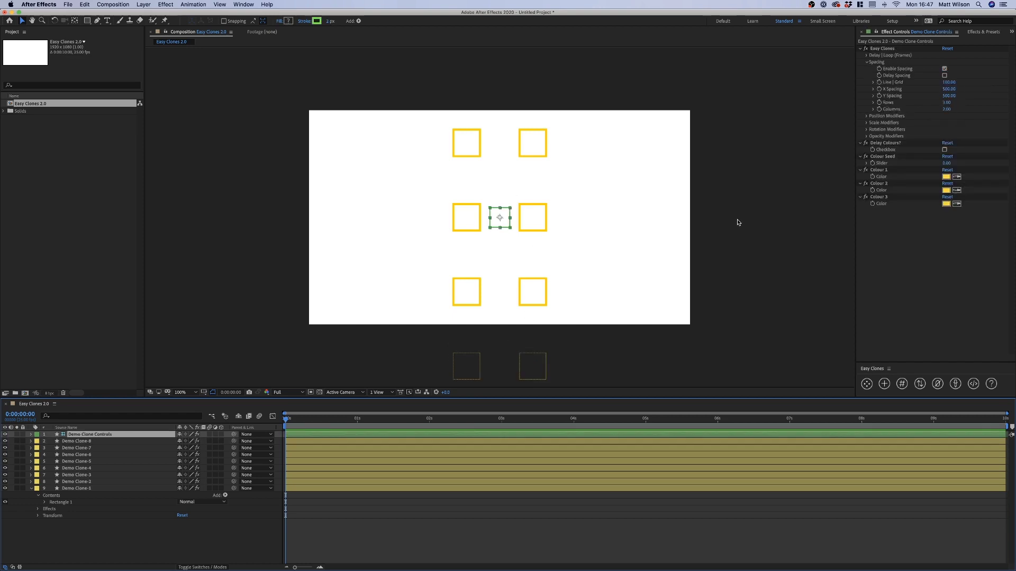
left_click(946, 109)
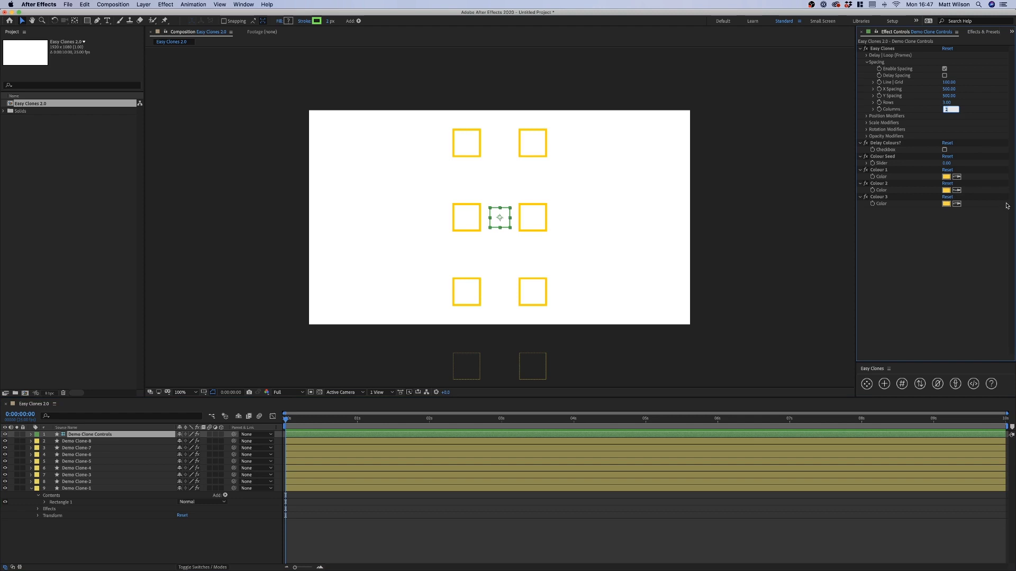
left_click(947, 103)
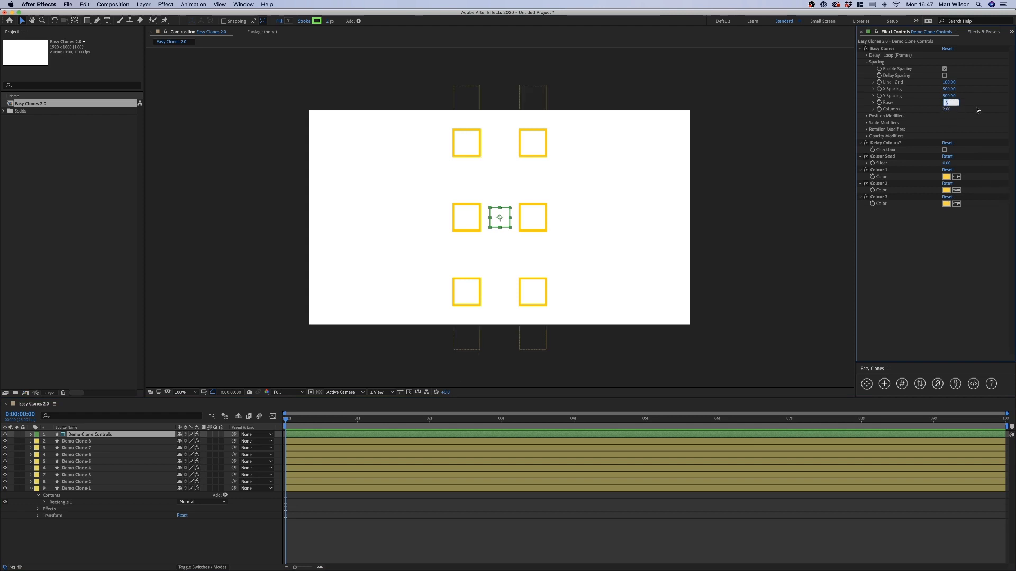
key("Up")
key("Return")
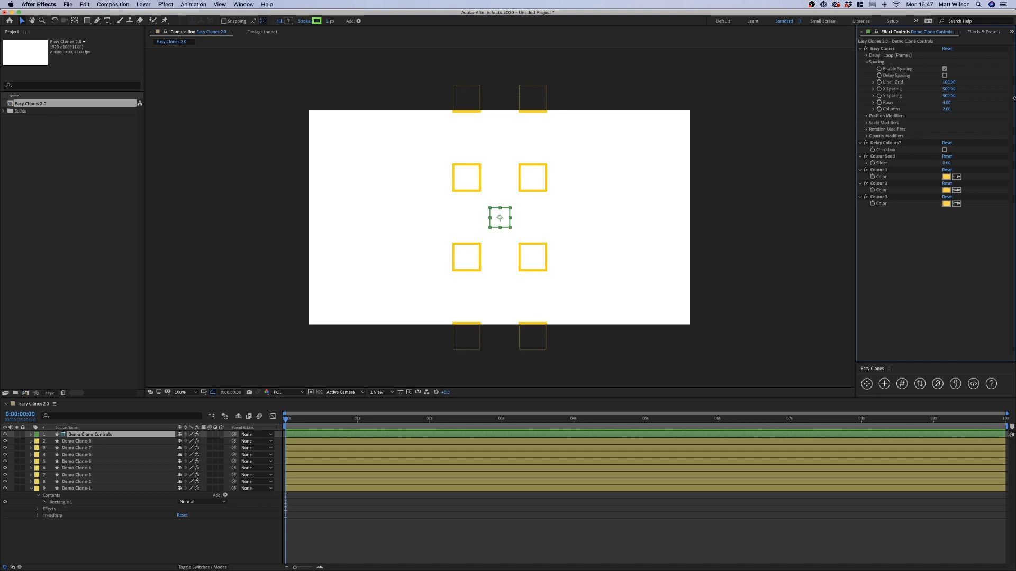
Step: Set Y Spacing and X Spacing to 250 in the clone controls
left_click_drag(949, 96, 905, 99)
left_click(949, 96)
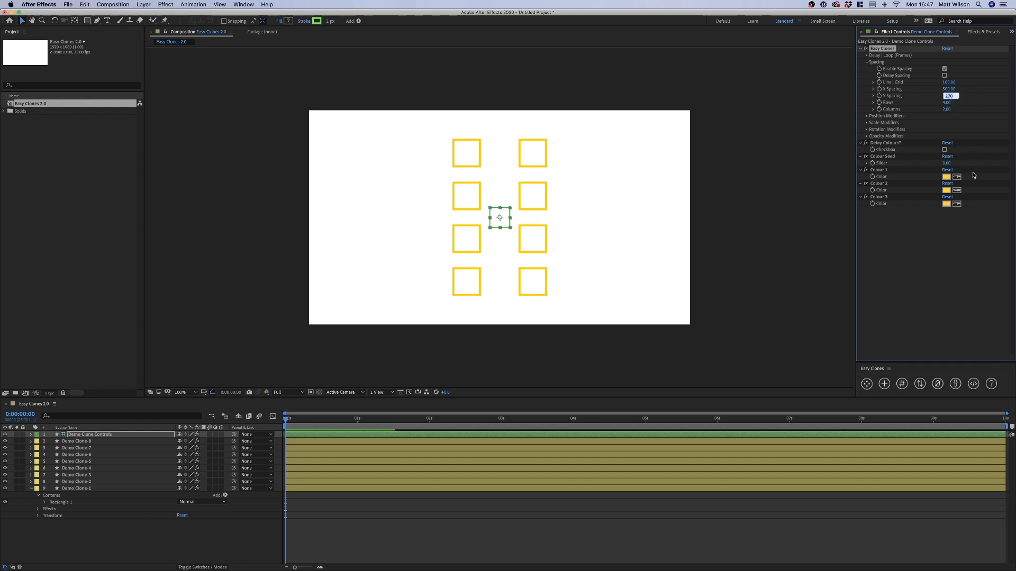
key("BackSpace")
type("250")
key("Return")
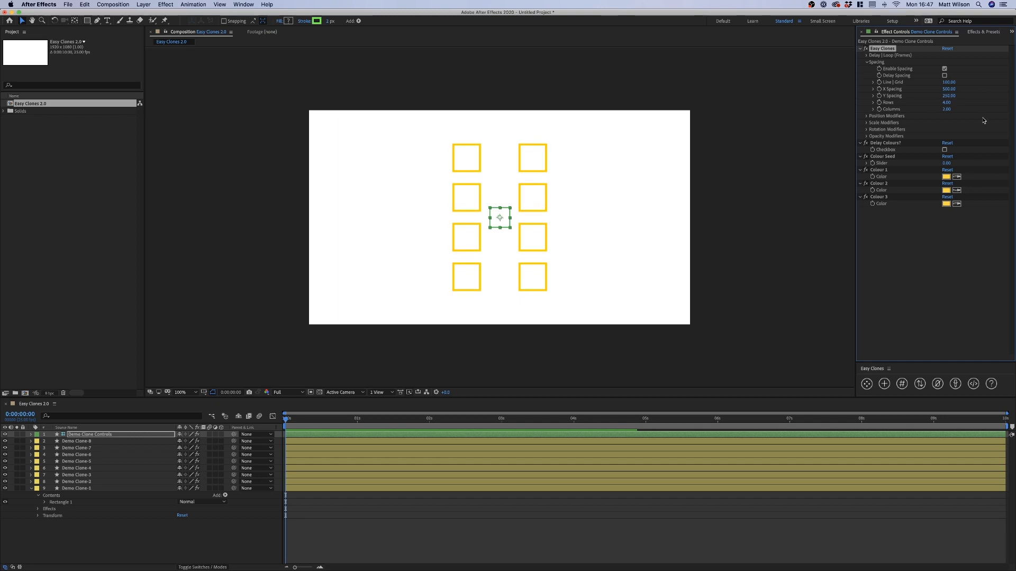
left_click(950, 89)
type("2")
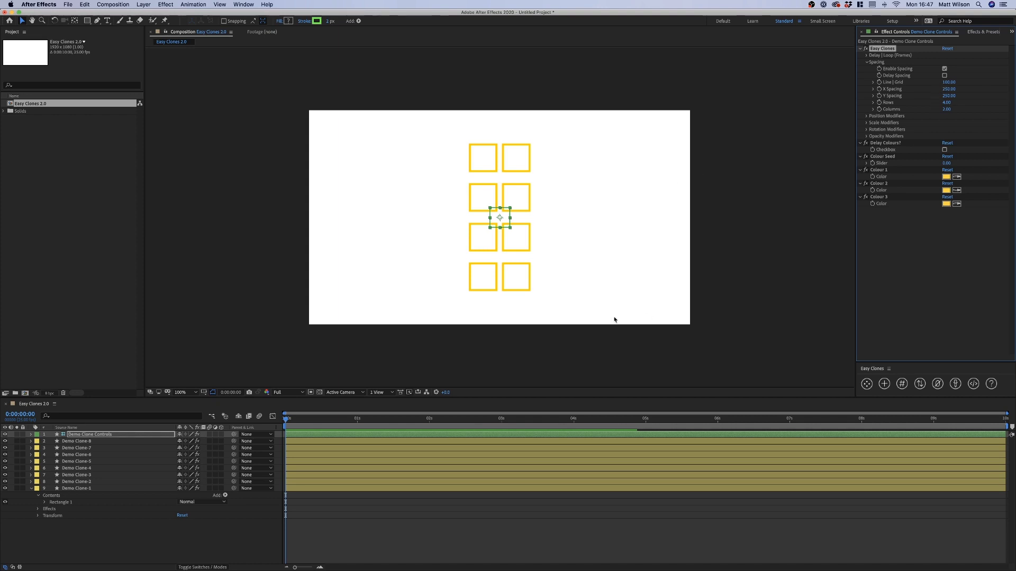
left_click(936, 280)
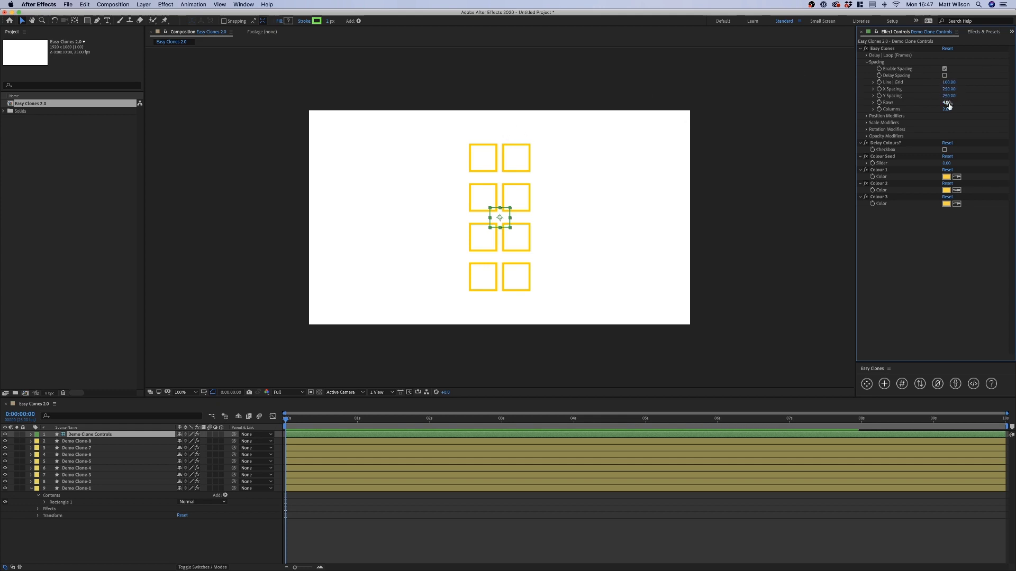
Step: Try lowering Line | Grid to shift the clones from a grid towards a line, and undo the change
left_click(949, 83)
type("0")
key("Return")
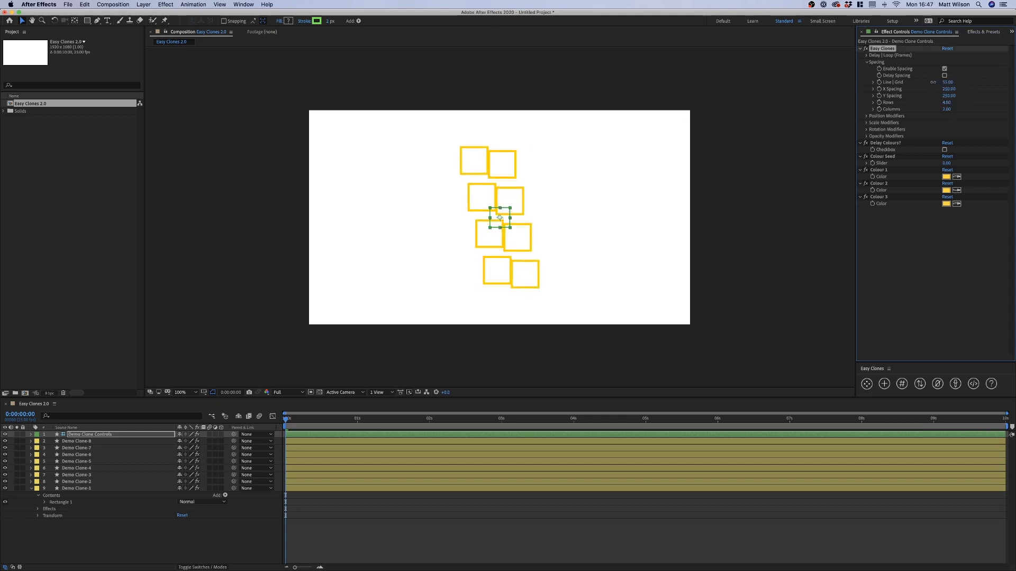
key("super+z")
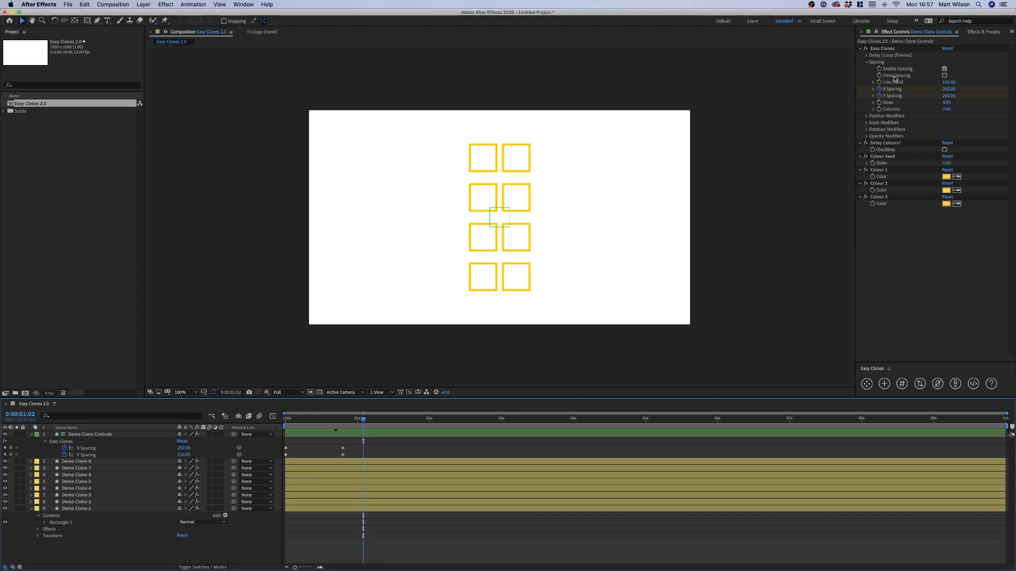
Step: Turn on Delay Spacing and Enable Delay, and set Individual Delay to 5
left_click(945, 76)
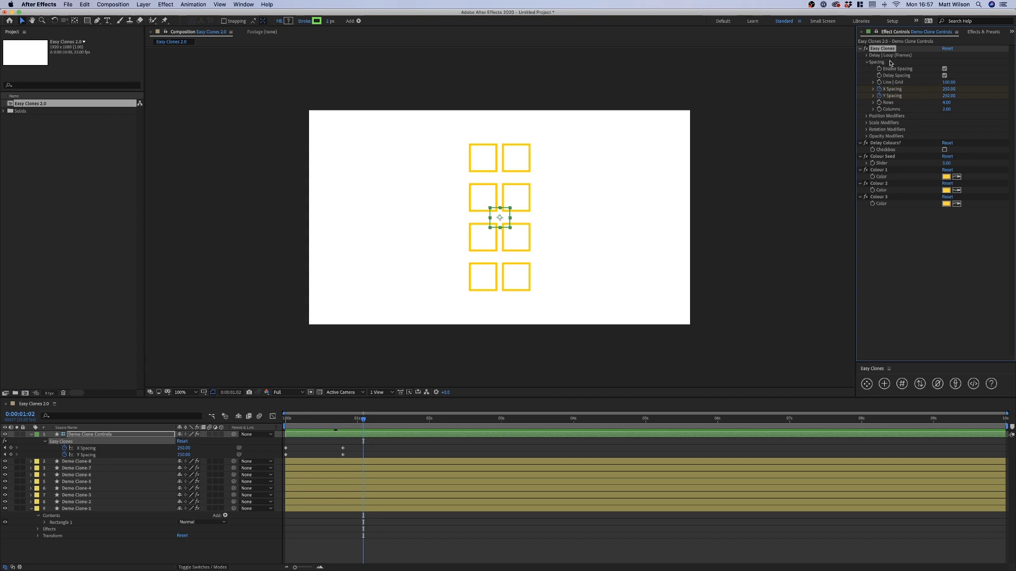
left_click(867, 56)
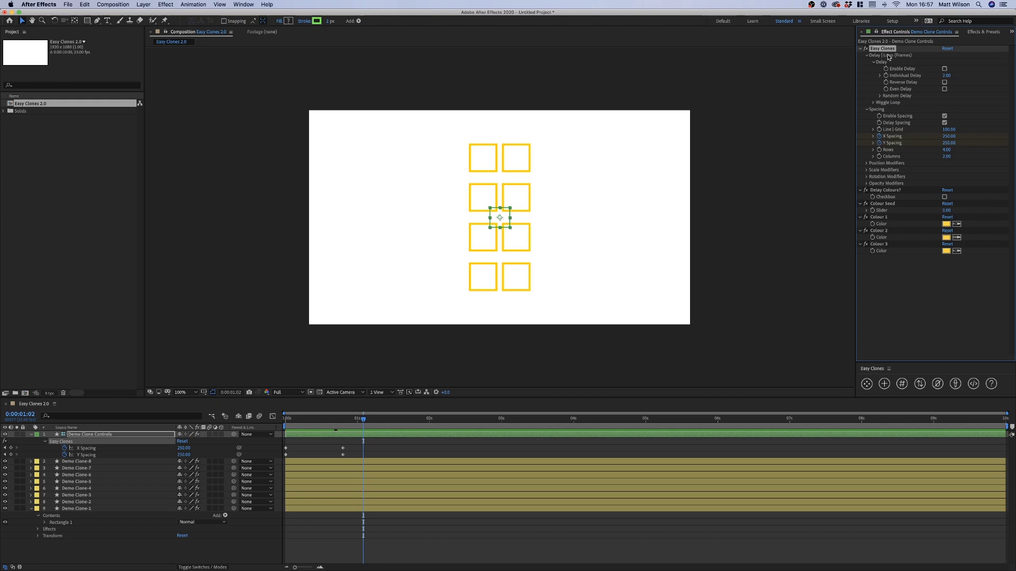
left_click(944, 69)
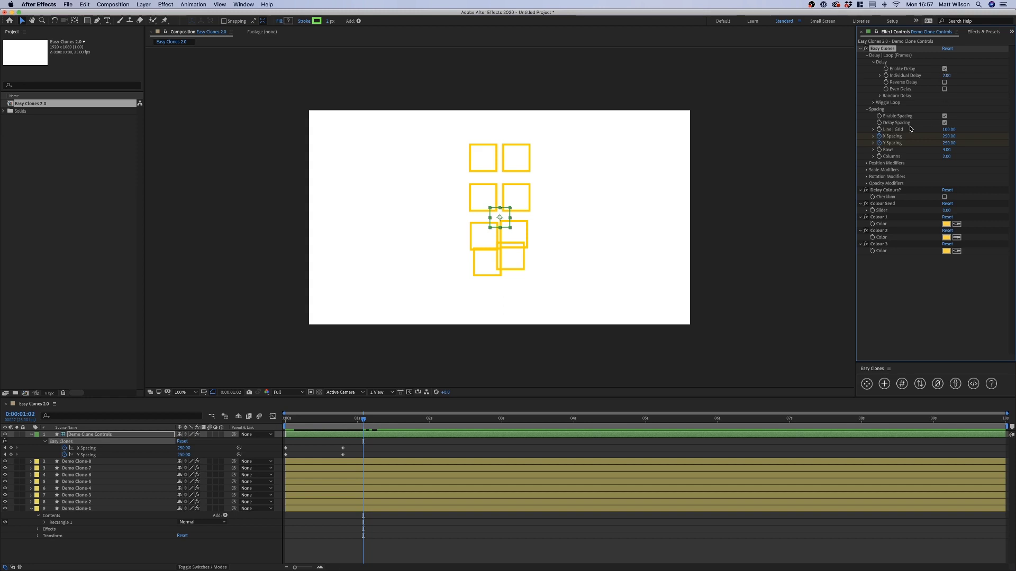
left_click(946, 75)
type("5")
key("Return")
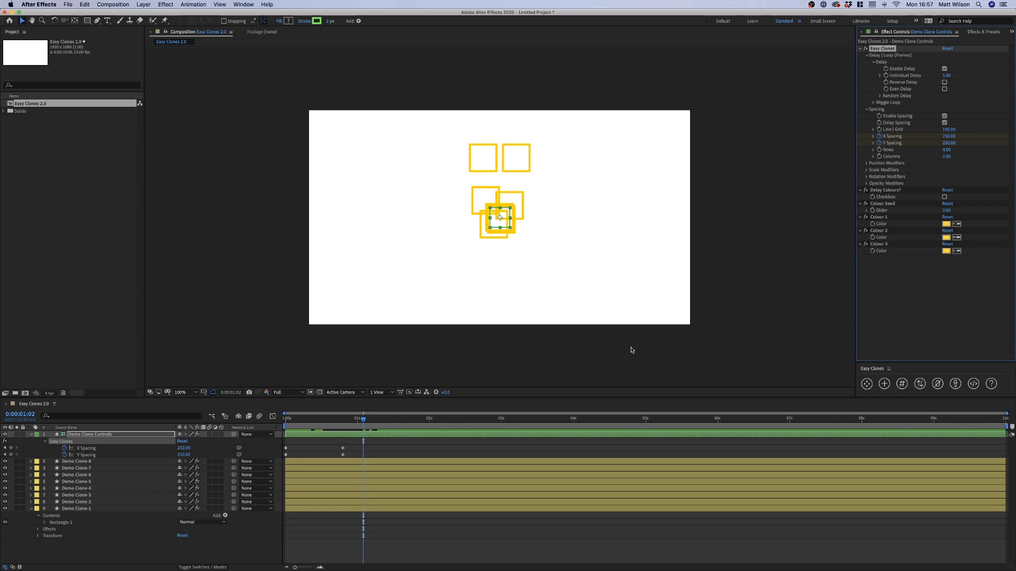
Step: Return to the first frame and check the order in which Demo Clone-8 and Demo Clone-1 move in the delayed animation
left_click(373, 452)
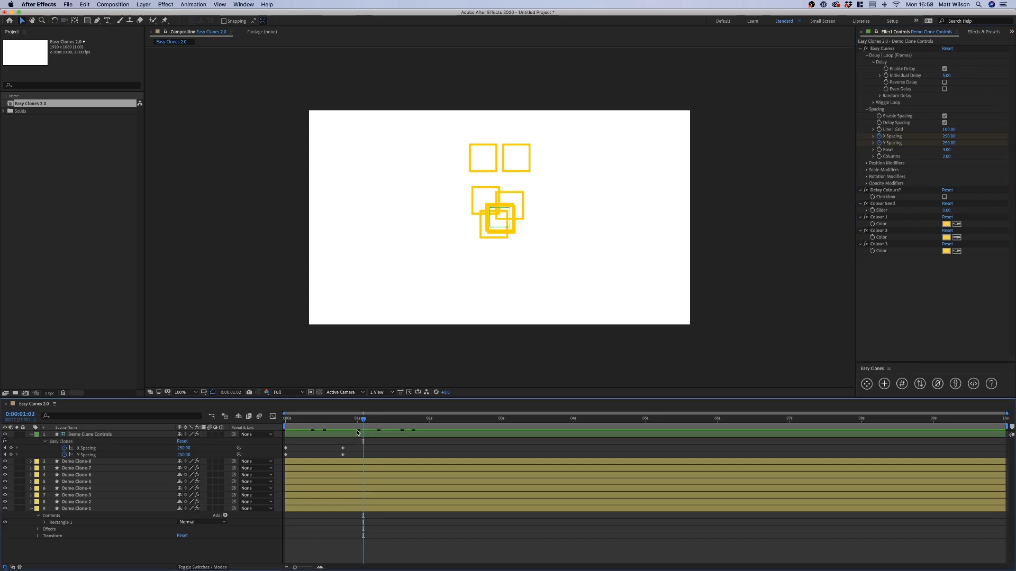
left_click_drag(353, 423, 286, 418)
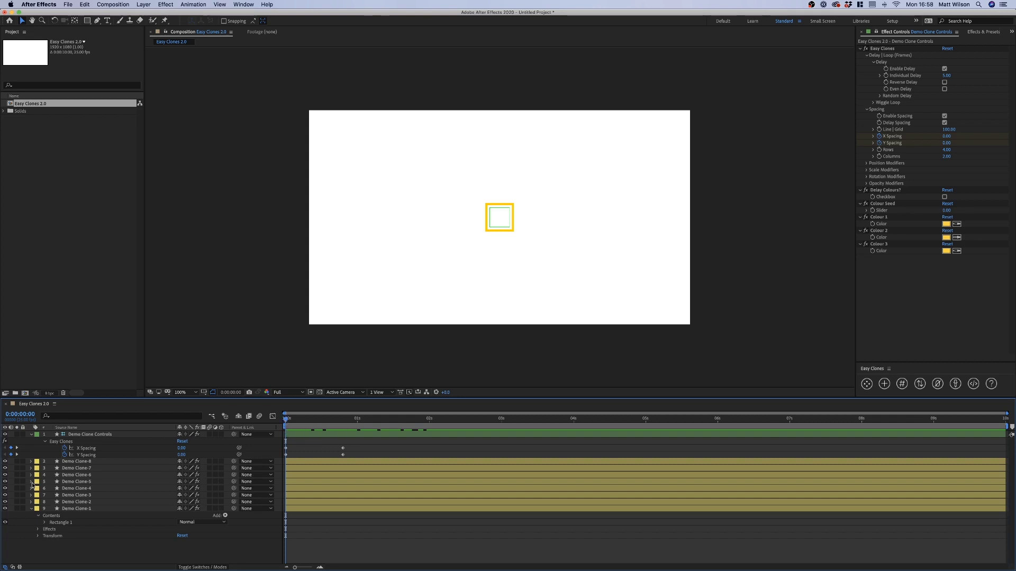
left_click(85, 463)
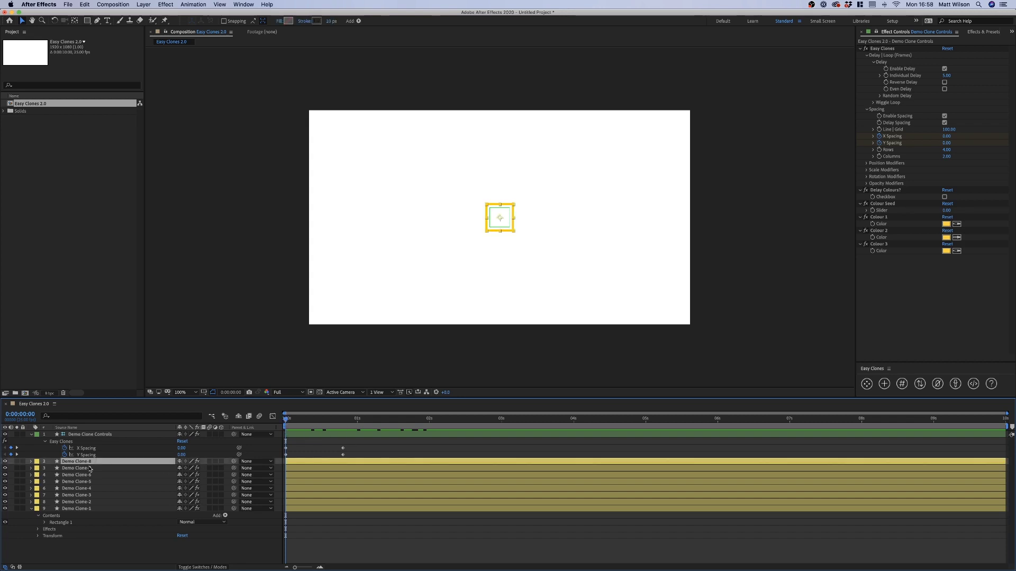
left_click(90, 509)
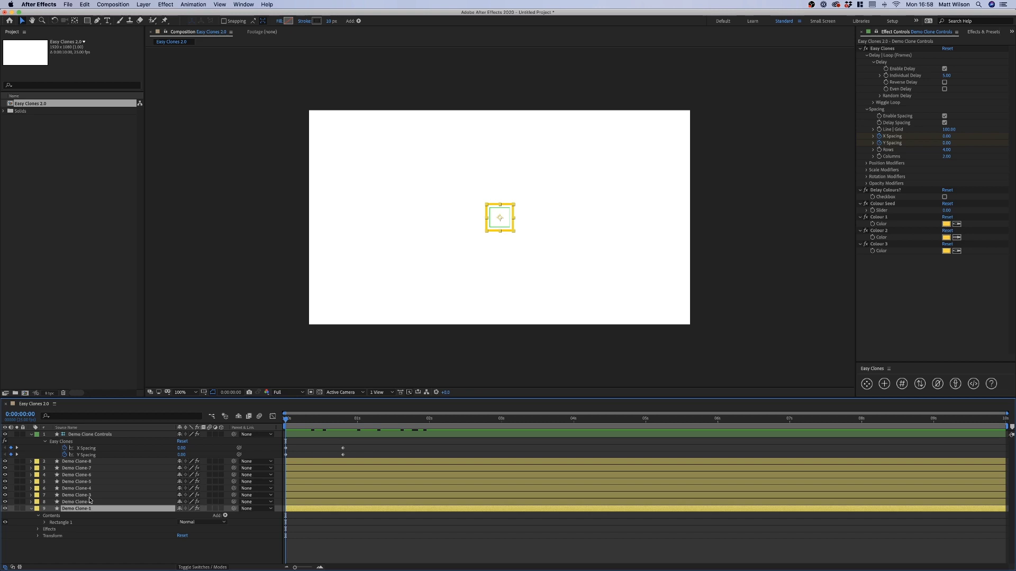
left_click(305, 449)
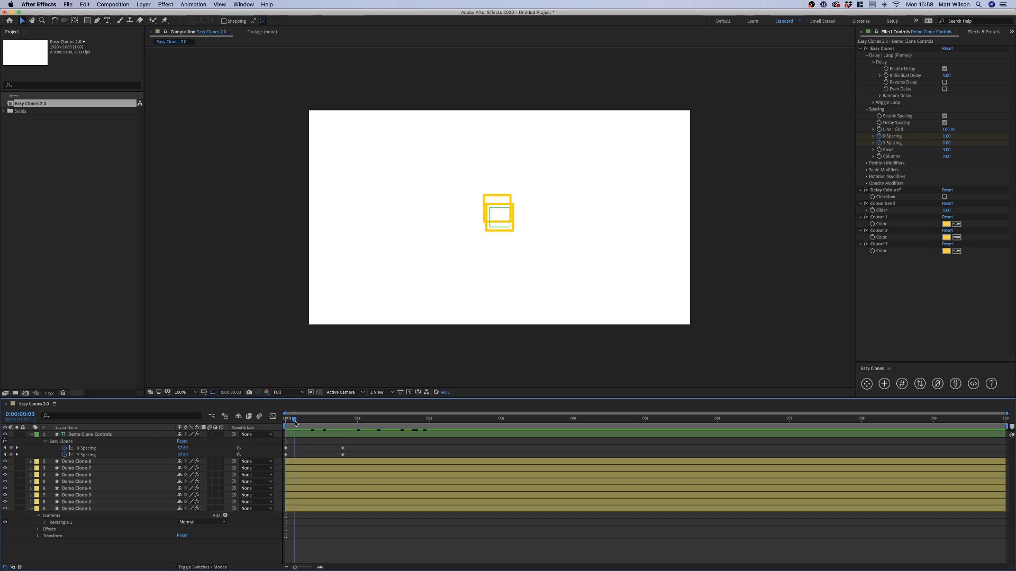
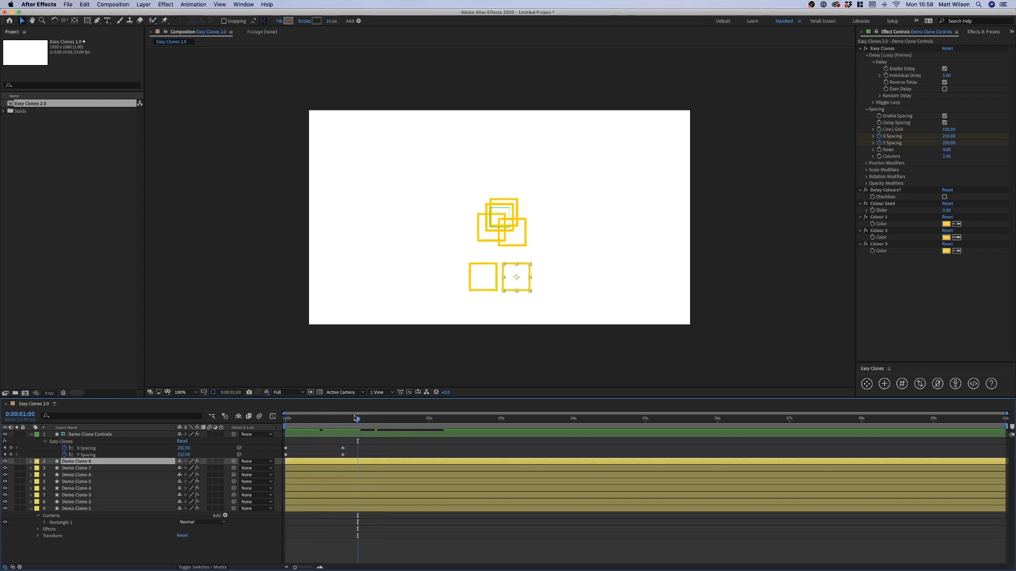
Step: Turn off Reverse Delay and preview the spacing animation, checking the last clone's timing around 0:00:02:02
left_click_drag(361, 420, 447, 419)
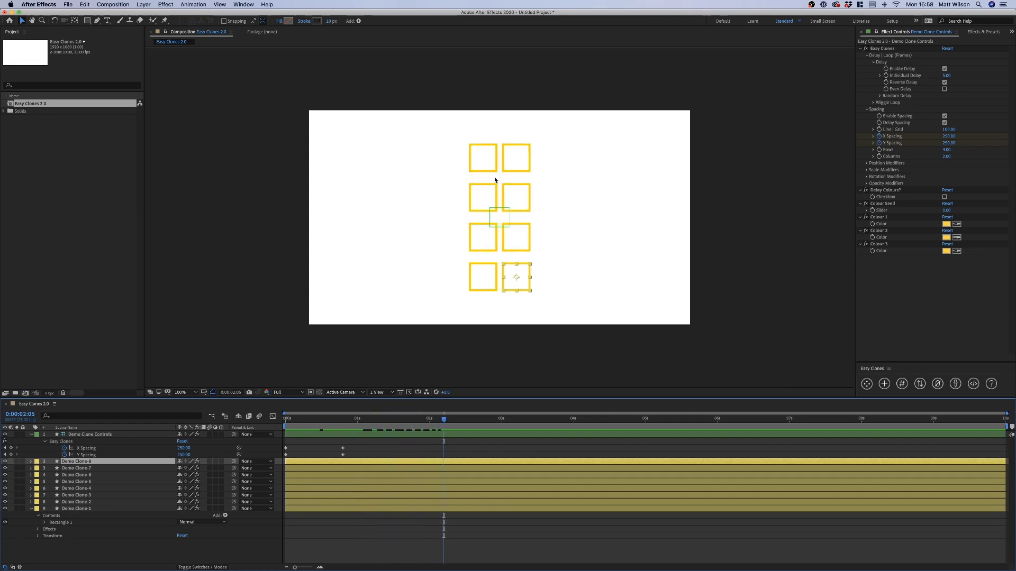
left_click(490, 151)
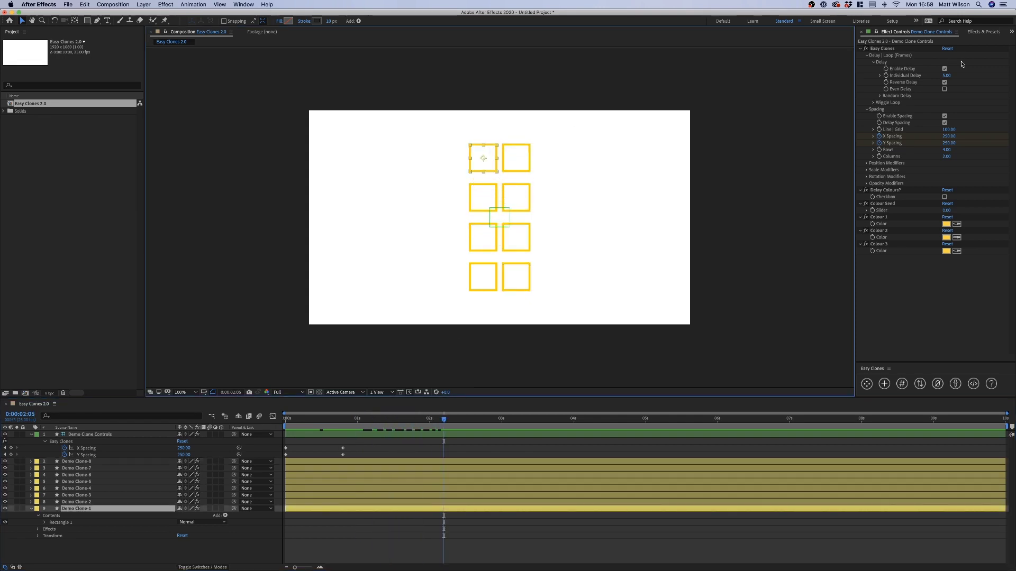
left_click(945, 82)
left_click(499, 217)
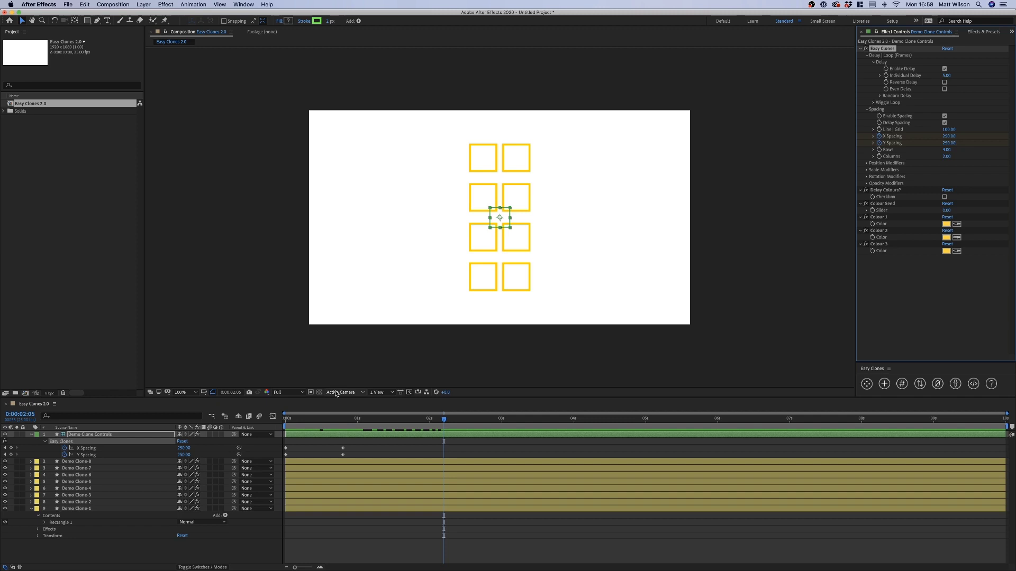
left_click_drag(302, 420, 326, 421)
key("space")
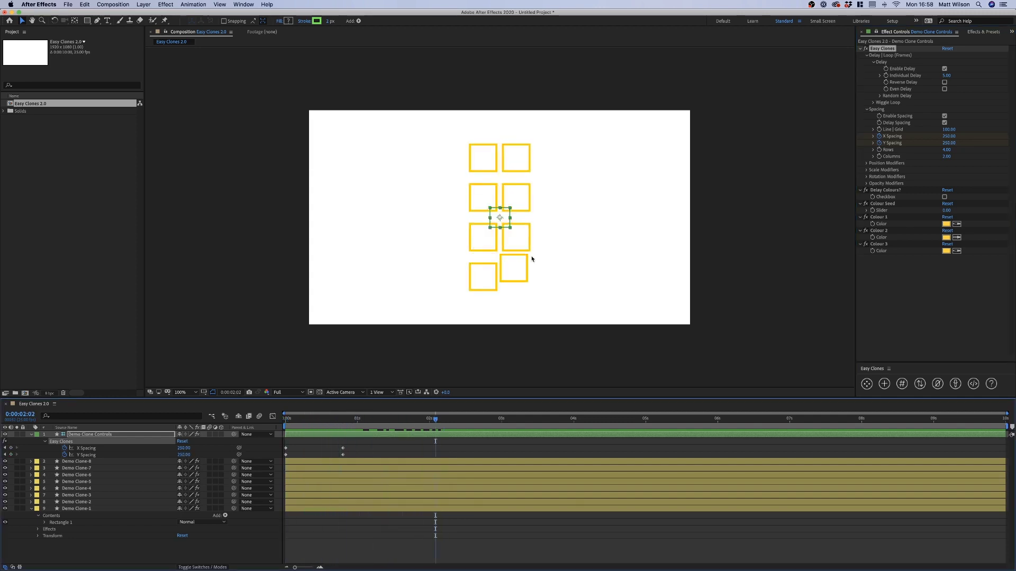
left_click(516, 266)
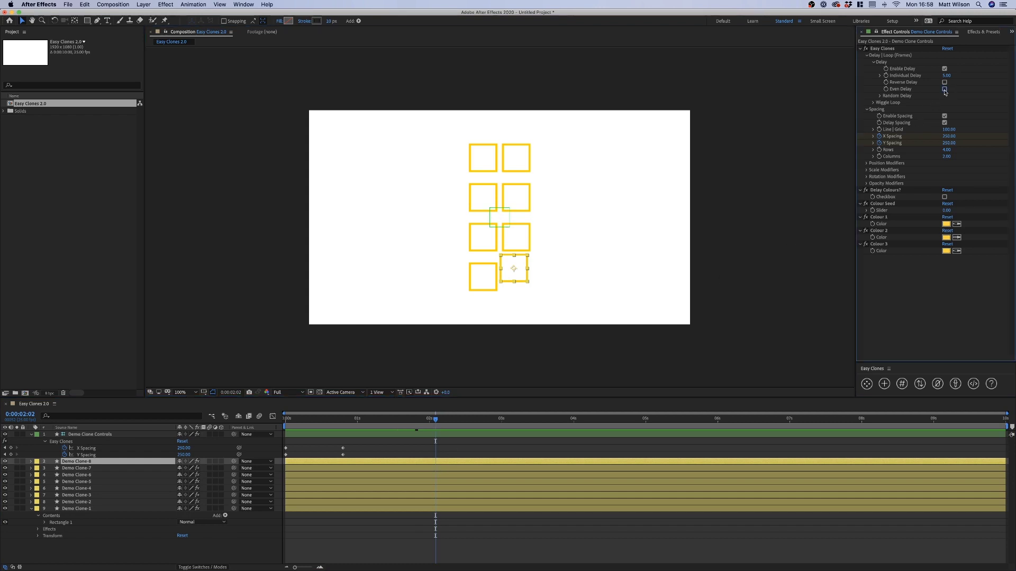
Step: Turn on Even Delay and move the starting X Spacing and Y Spacing keyframes past the ending ones to reverse the animation
left_click(945, 90)
key("Home")
left_click(314, 449)
mouse_move(301, 442)
left_mouse_down()
mouse_move(292, 457)
mouse_move(415, 455)
left_mouse_up()
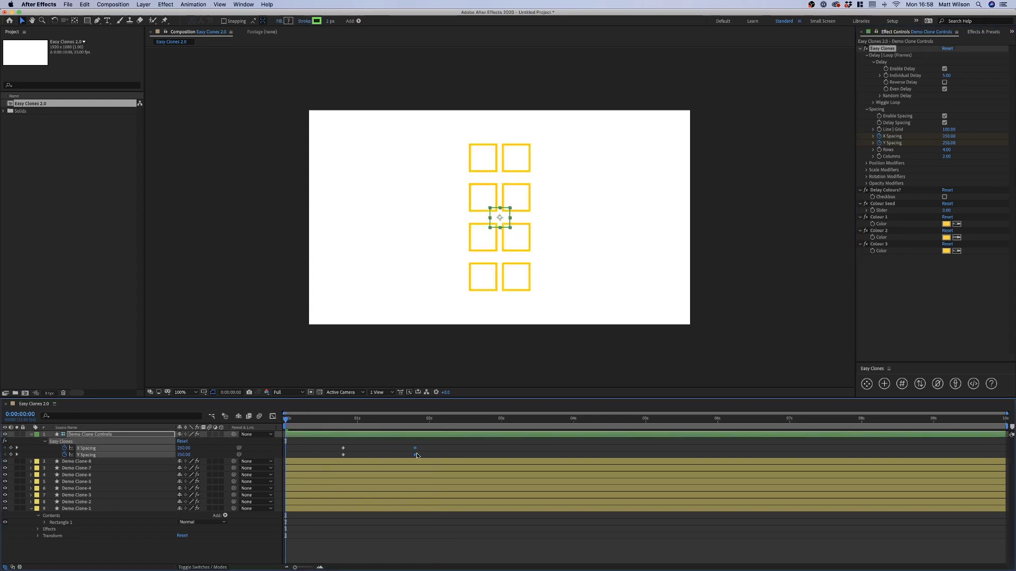
Step: Select the first and last clones and scrub to 0:00:00:22 to examine their timing
left_click_drag(329, 419, 337, 419)
left_click(492, 156)
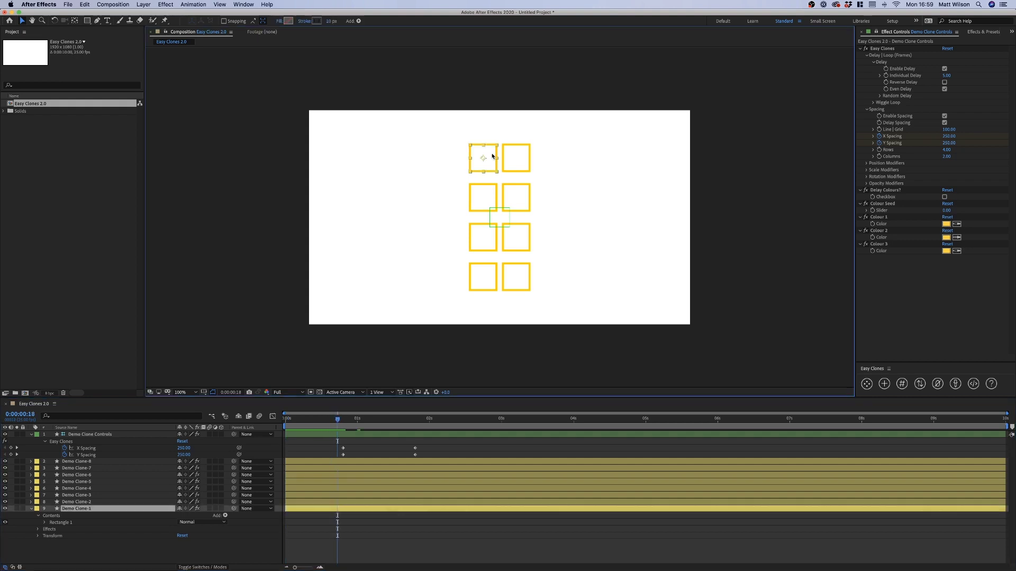
left_click(525, 286, "shift")
mouse_move(340, 420)
left_mouse_down()
mouse_move(401, 424)
mouse_move(349, 424)
left_mouse_up()
Step: Select Demo Clone-2 and Demo Clone-7 and scrub to 0:00:01:02 to examine how the second pair is delayed
left_click(76, 468)
left_click(91, 503, "shift")
left_click(93, 509)
left_click(92, 502)
left_click(93, 469, "super")
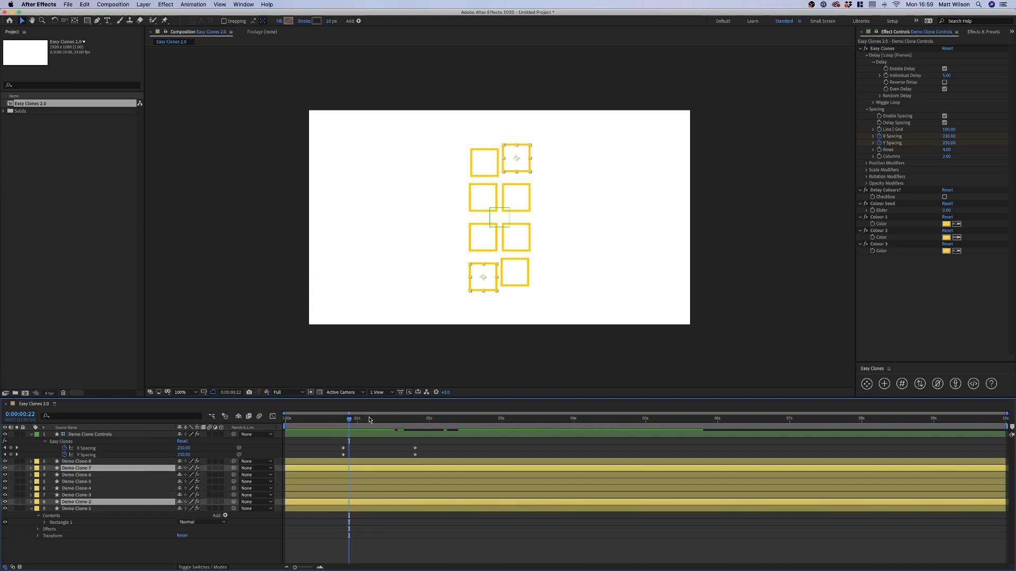
left_click_drag(352, 421, 363, 421)
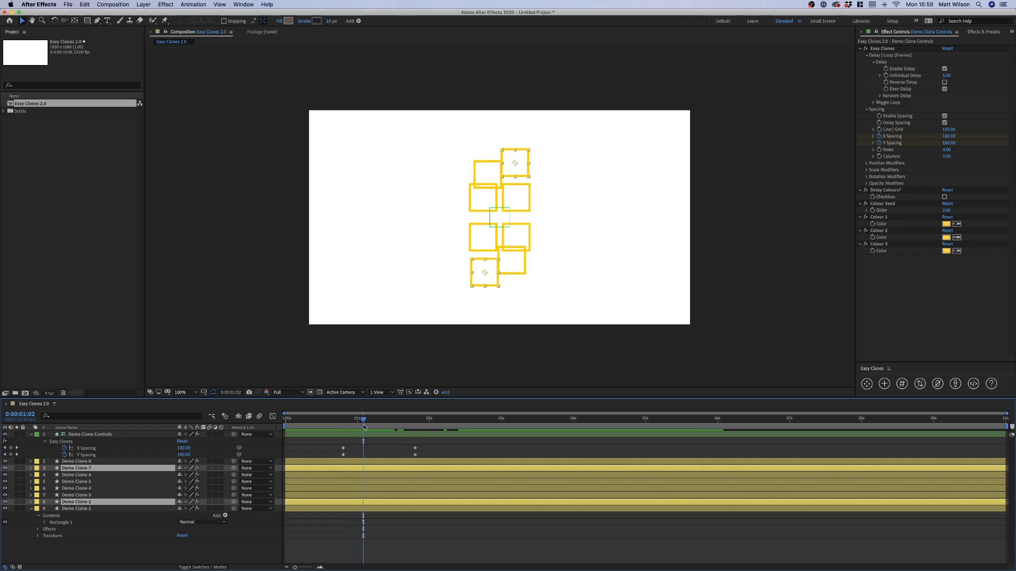
left_click(378, 447)
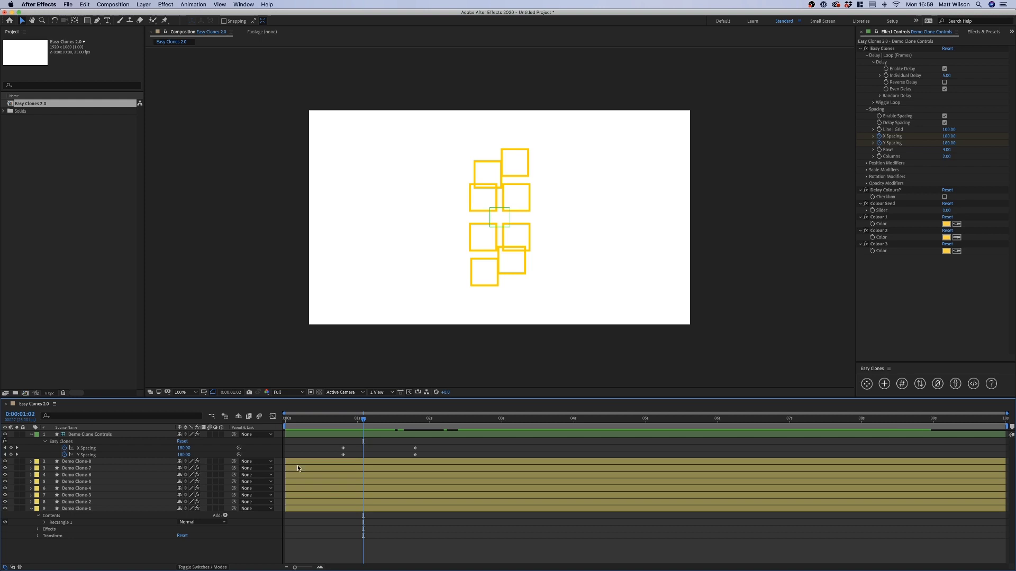
Step: Turn on Reverse Delay together with Even Delay and play back the animation to check the clones' order
left_click(945, 82)
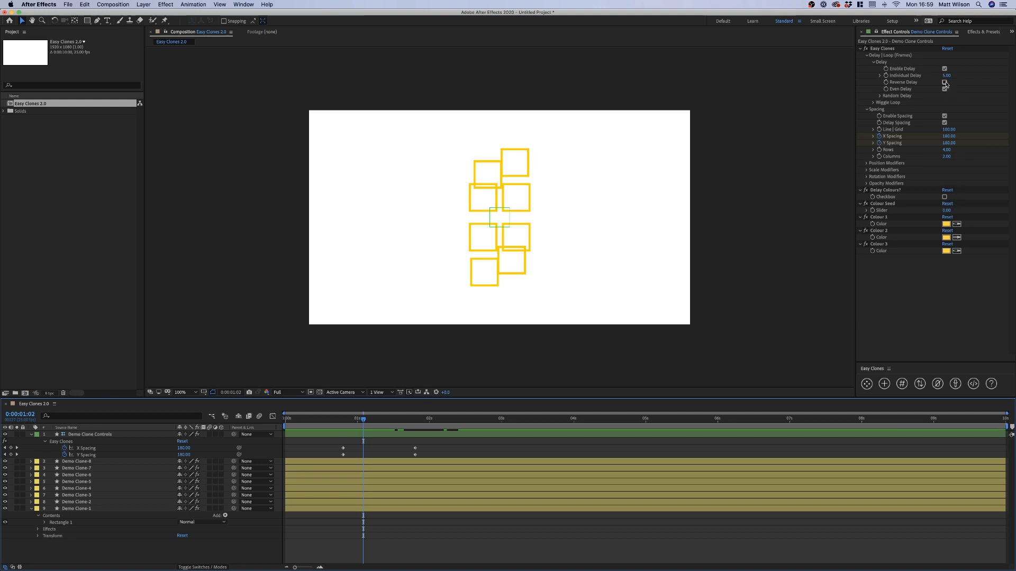
left_click(945, 83)
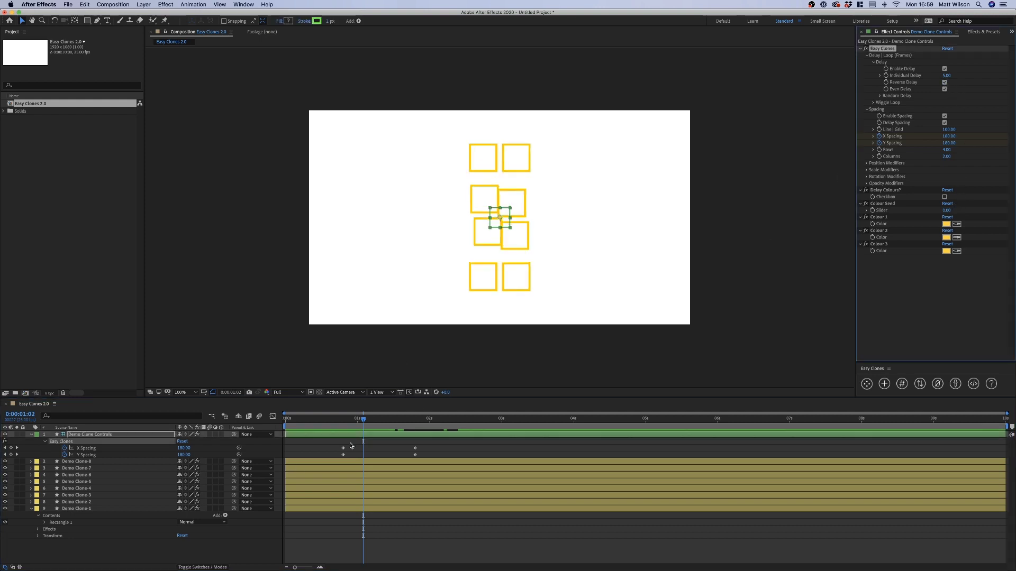
mouse_move(363, 420)
left_mouse_down()
mouse_move(320, 425)
mouse_move(412, 420)
left_mouse_up()
left_click(479, 172)
left_click(507, 257)
left_click(465, 441)
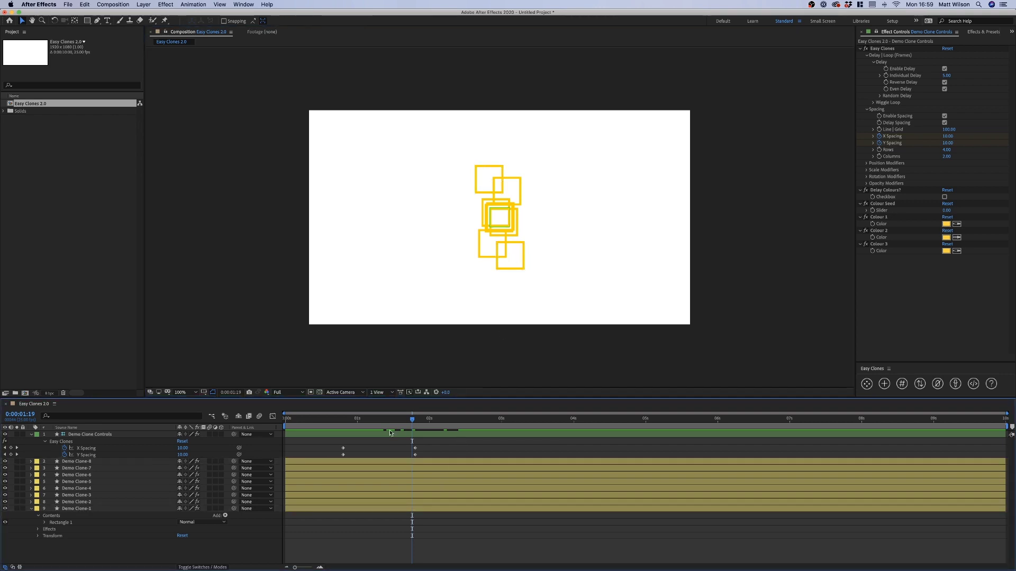
key("space")
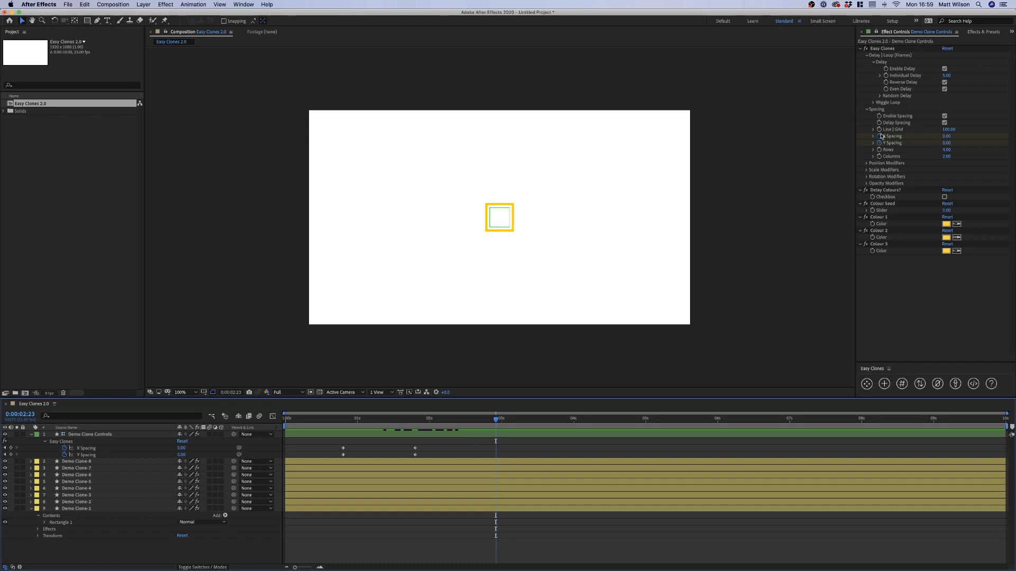
Step: Enable keyframing for Line | Grid, and remove the X Spacing and Y Spacing keyframes at 0:00:00:14
left_click(883, 133)
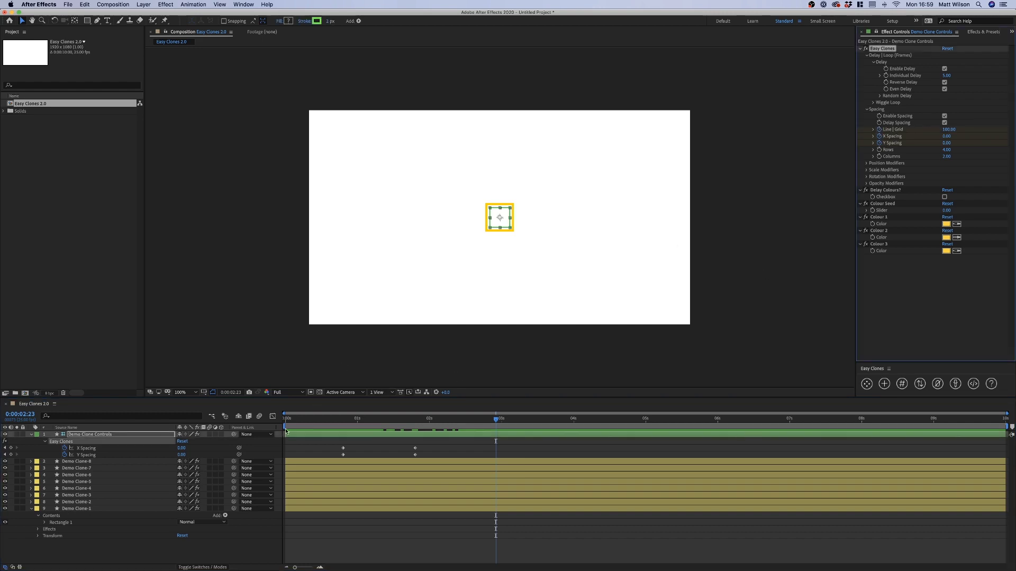
left_click(389, 448)
left_click(326, 419)
left_click(64, 449)
left_click(65, 455)
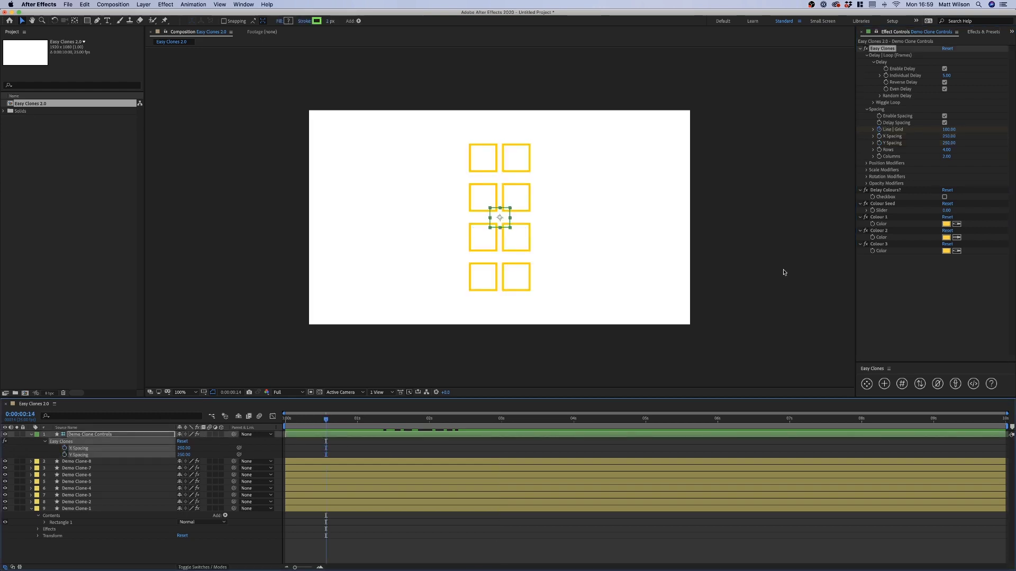
Step: Move the Line | Grid keyframe to 0:00:00:14, set Line | Grid to 0 at 0:00:00:24, and scrub through the animation
key("u")
left_click_drag(498, 448, 345, 444)
key("shift+Page_Down")
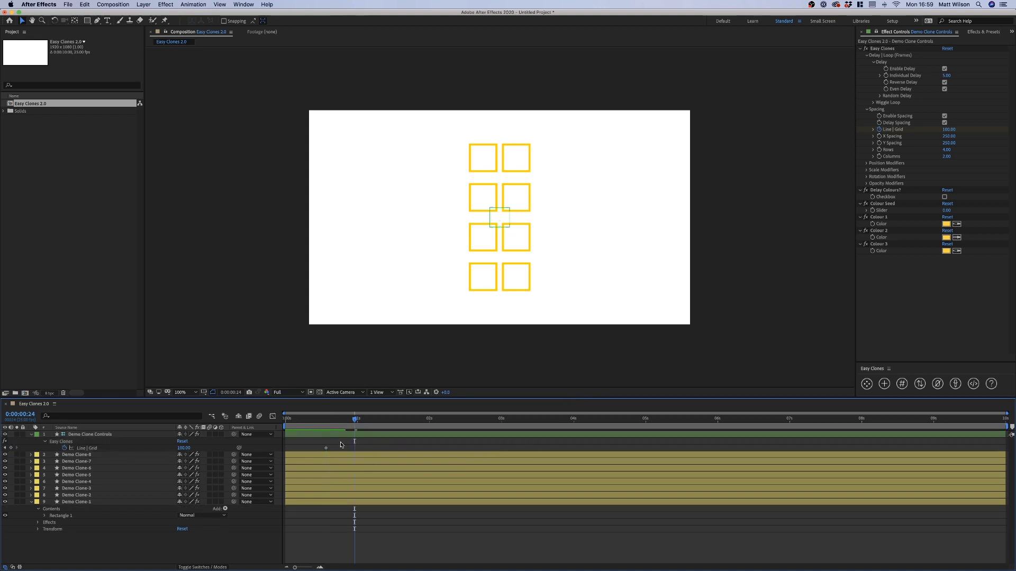
left_click(184, 448)
type("0")
key("Return")
left_click_drag(356, 421, 443, 412)
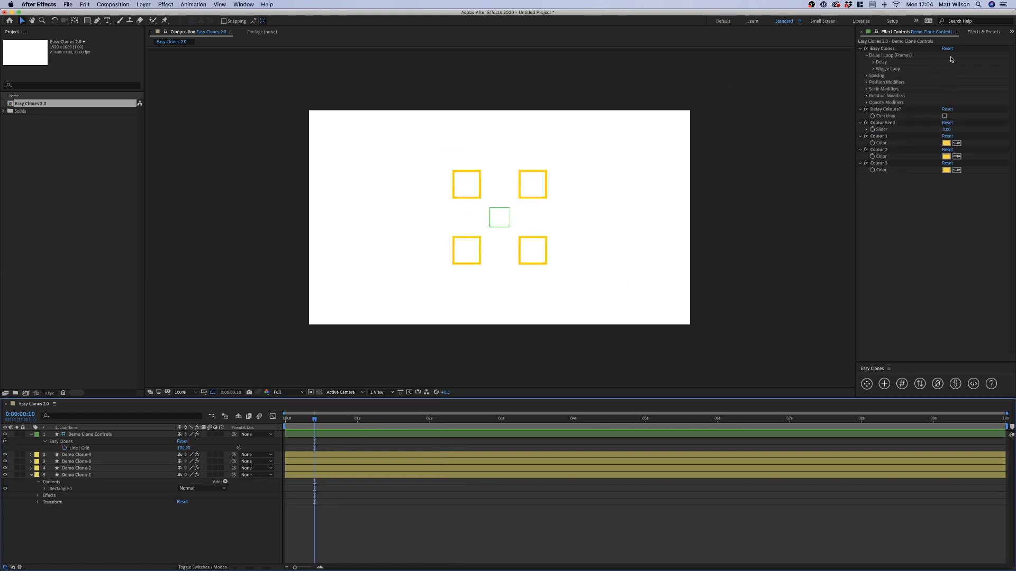
Step: Enable Position Modifiers and widen the X Position range by setting Left Limit to about -243 and increasing Right Limit
left_click(888, 84)
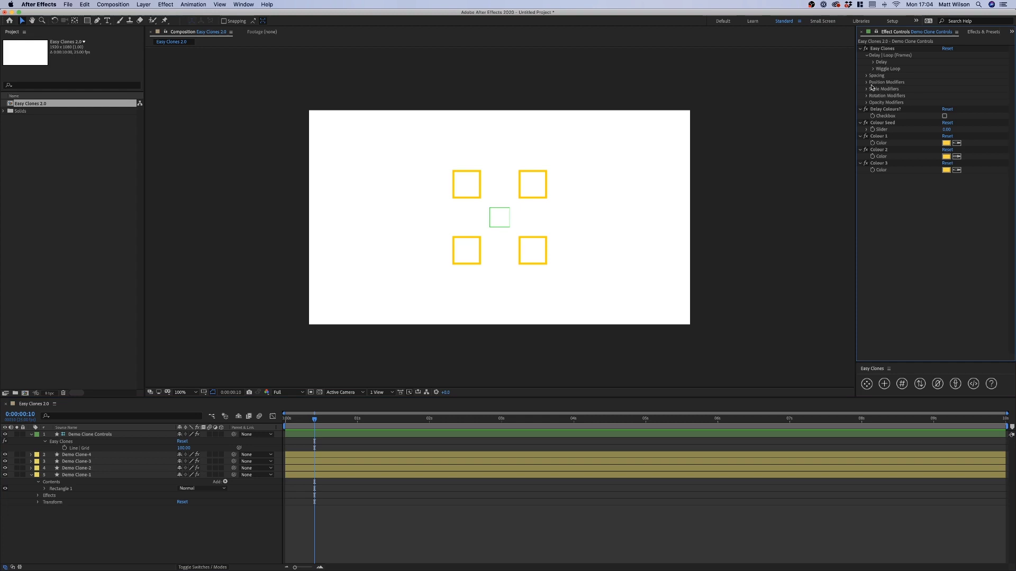
left_click(867, 83)
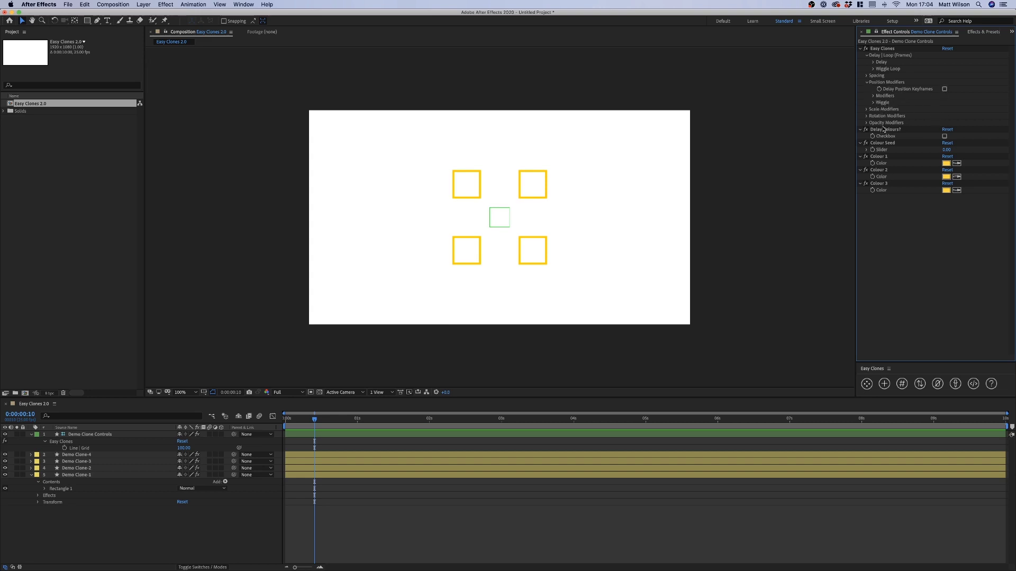
left_click(873, 96)
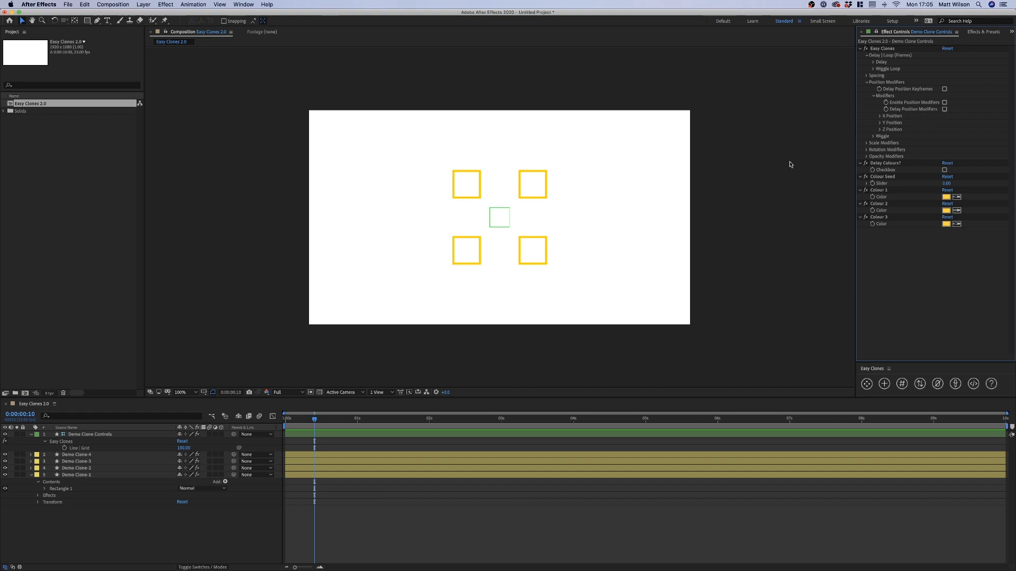
left_click(881, 116)
left_click_drag(947, 129, 893, 129)
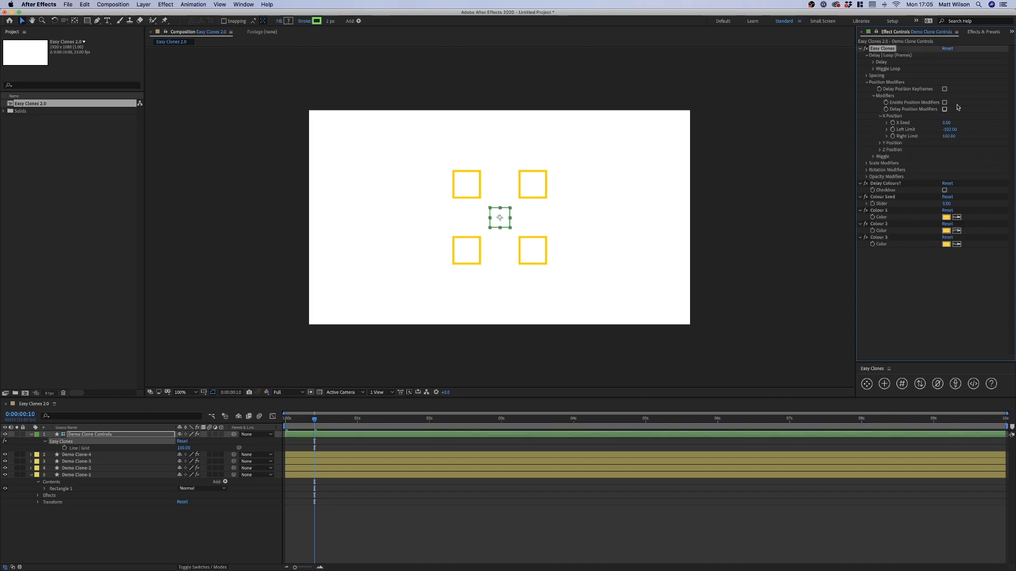
mouse_move(950, 129)
left_mouse_down()
mouse_move(903, 130)
mouse_move(988, 137)
mouse_move(937, 129)
left_mouse_up()
left_click(945, 102)
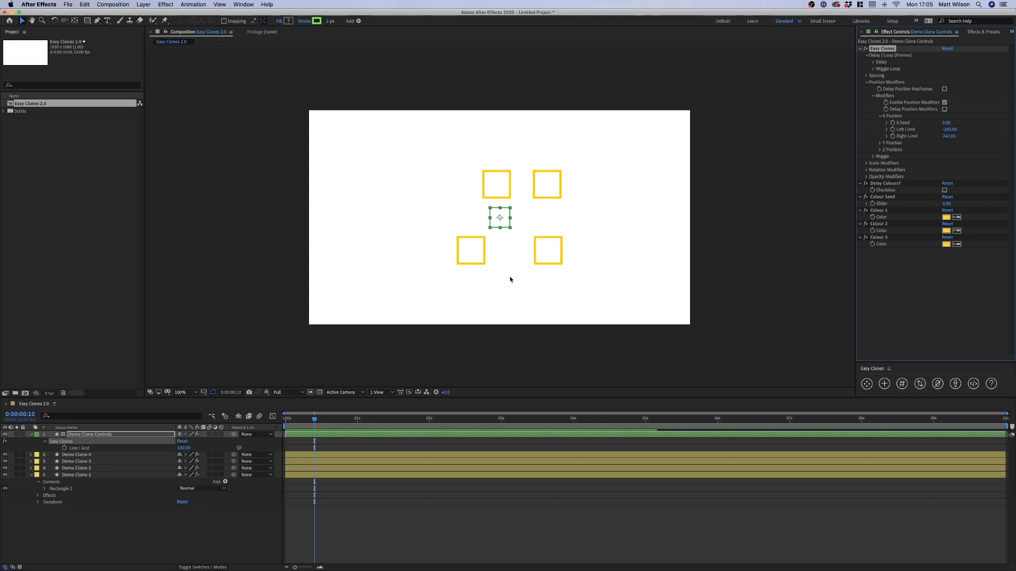
Step: Step the X Seed through positive and negative values to try different horizontal scatters, ending at -6
left_click(952, 121)
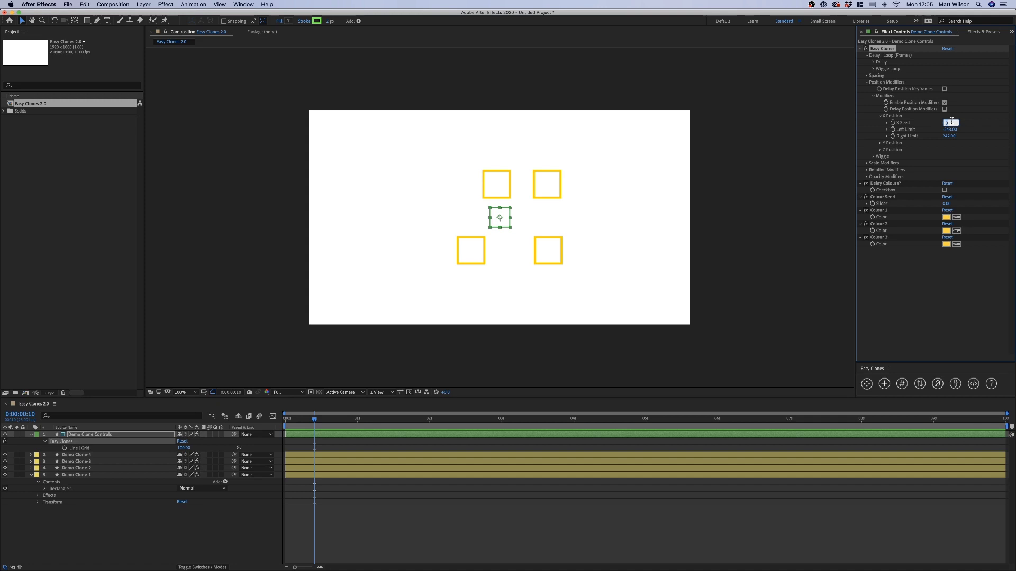
key("Up")
key("Up")
key("Up")
key("Up")
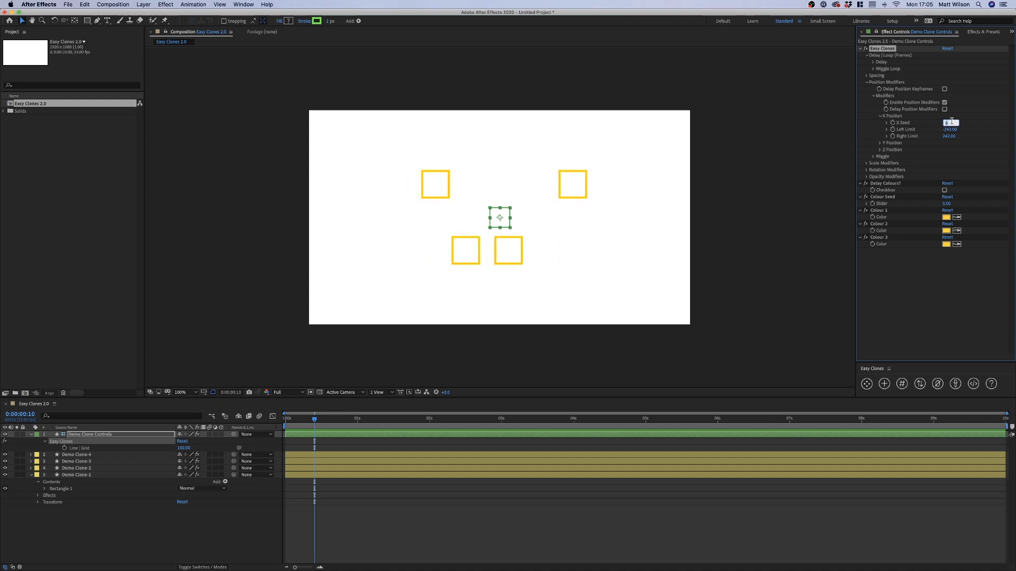
key("Down")
key("Down")
key("Down")
key("Down")
key("Down")
key("Down")
key("Down")
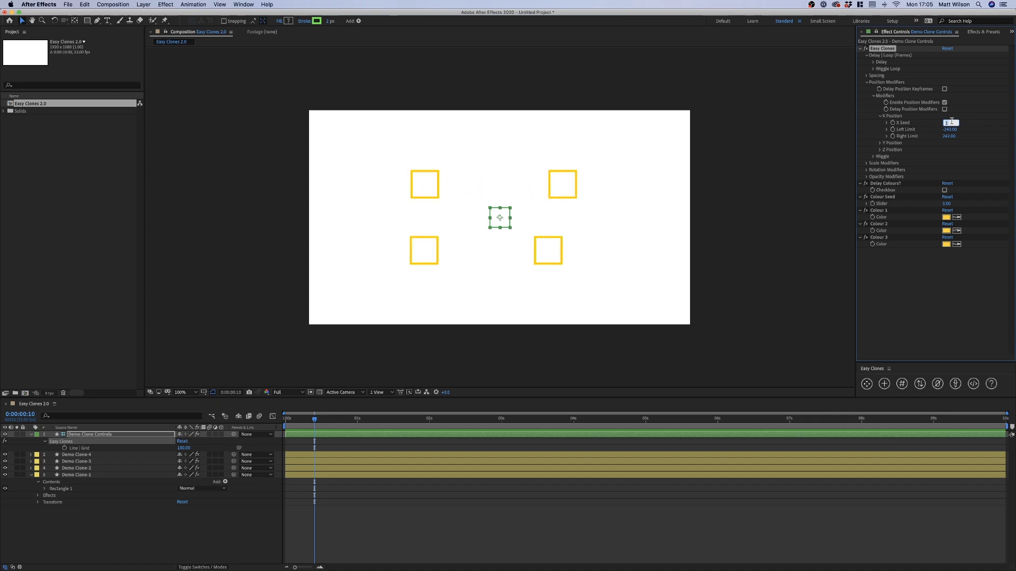
key("Down")
key("Down")
key("Down")
key("Down")
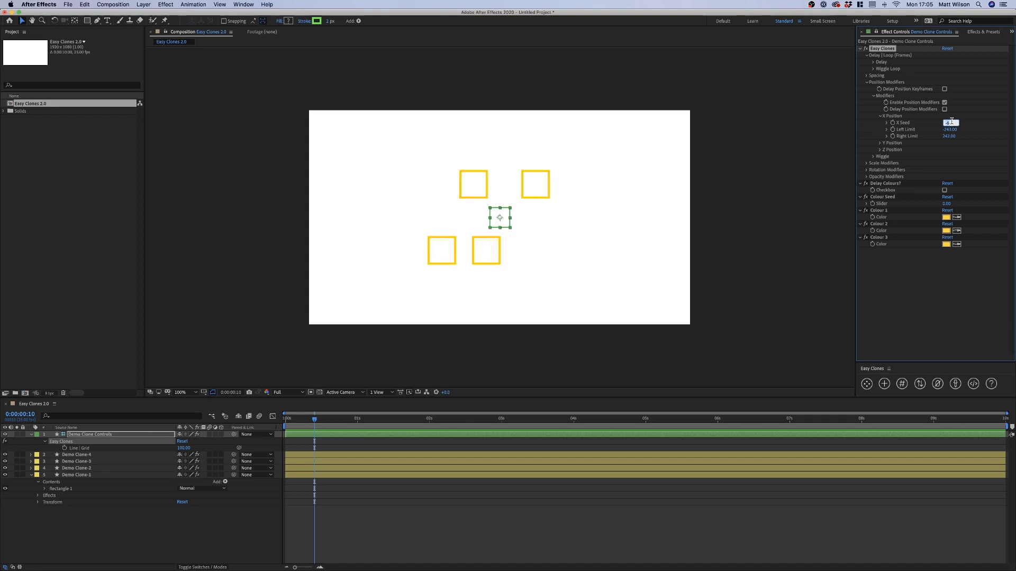
key("Return")
Step: Set the Y Position modifiers to an Up Limit of about -152, a Down Limit of about 123 and a Y Seed of 3
left_click(879, 142)
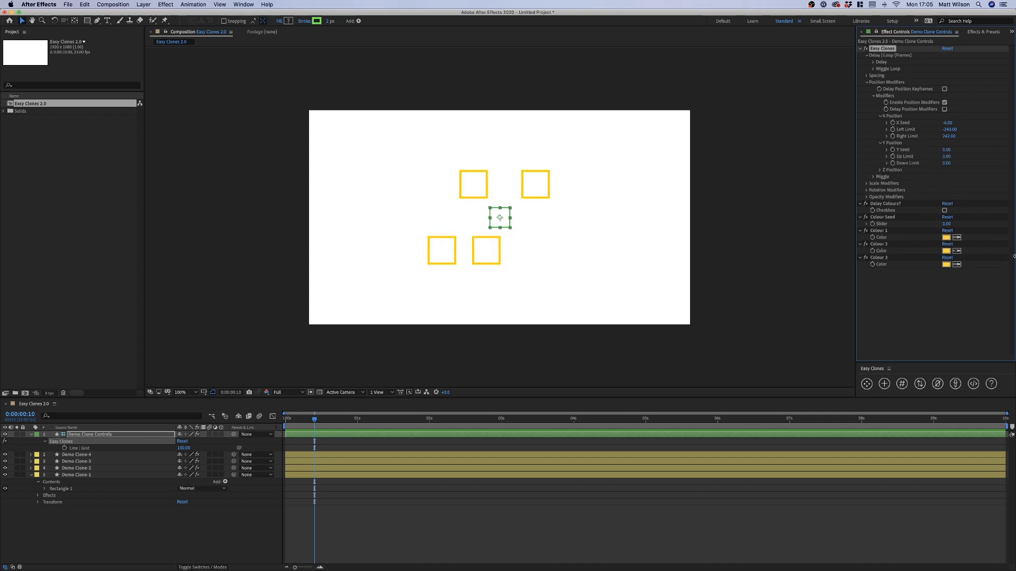
left_click_drag(946, 156, 884, 156)
mouse_move(946, 163)
left_mouse_down()
mouse_move(974, 162)
mouse_move(947, 153)
left_mouse_up()
left_click(947, 151)
type("3")
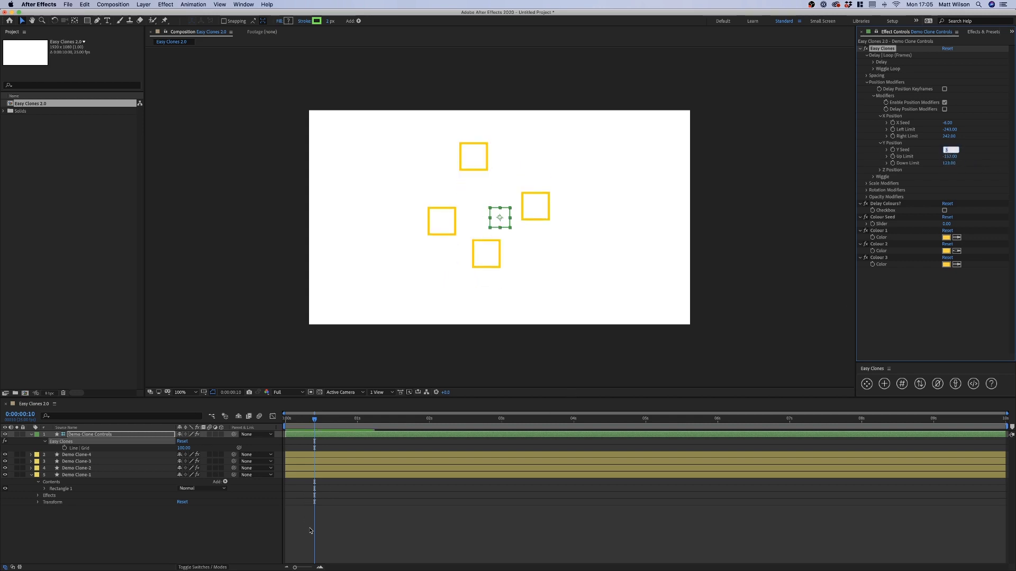
left_click(308, 519)
Step: Make the controls layer and all four clone layers 3D
left_click(157, 435)
key("super+a")
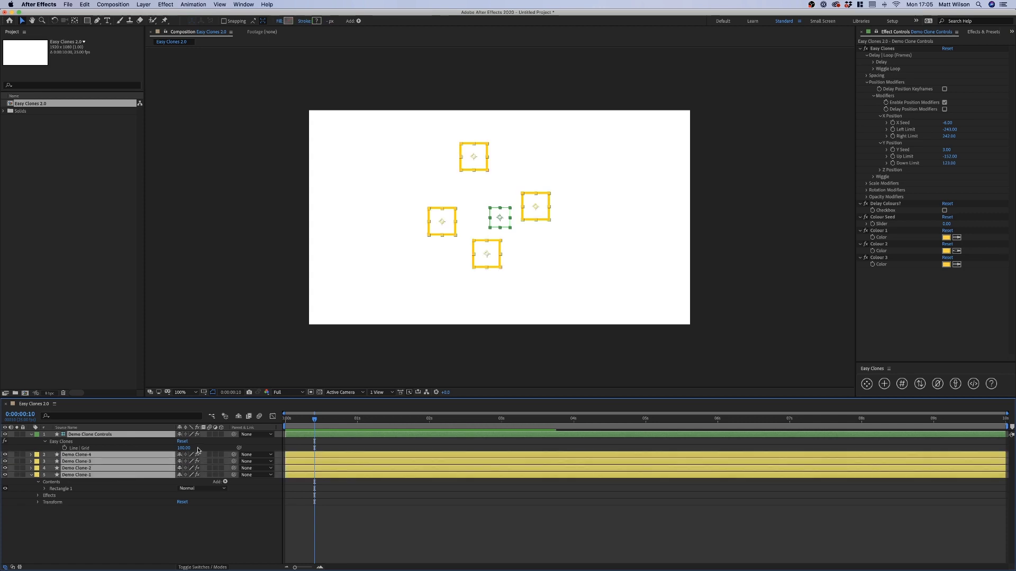
left_click(221, 435)
left_click(442, 450)
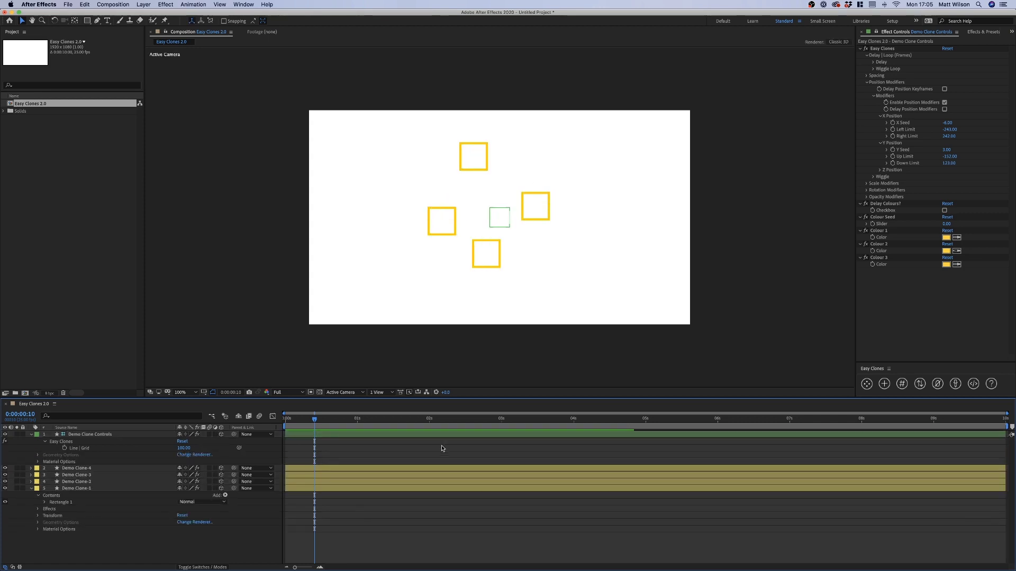
Step: Set the Z Position Near Limit to about -1361 and Far Limit to about 910, and change the Z Seed
left_click(881, 171)
left_click_drag(947, 182, 968, 191)
right_click(969, 191)
key("Escape")
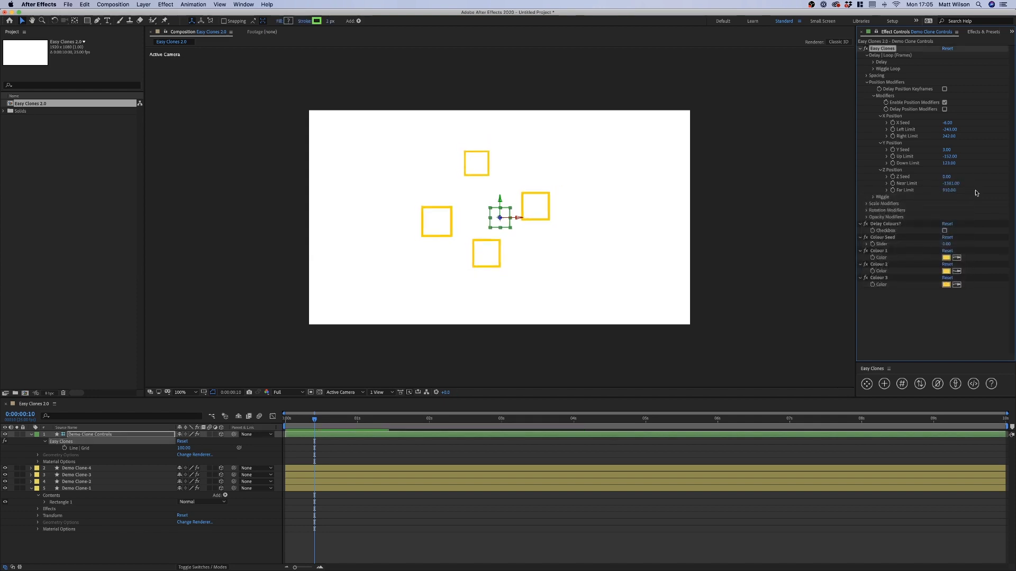
left_click(947, 176)
type("42.0")
key("Return")
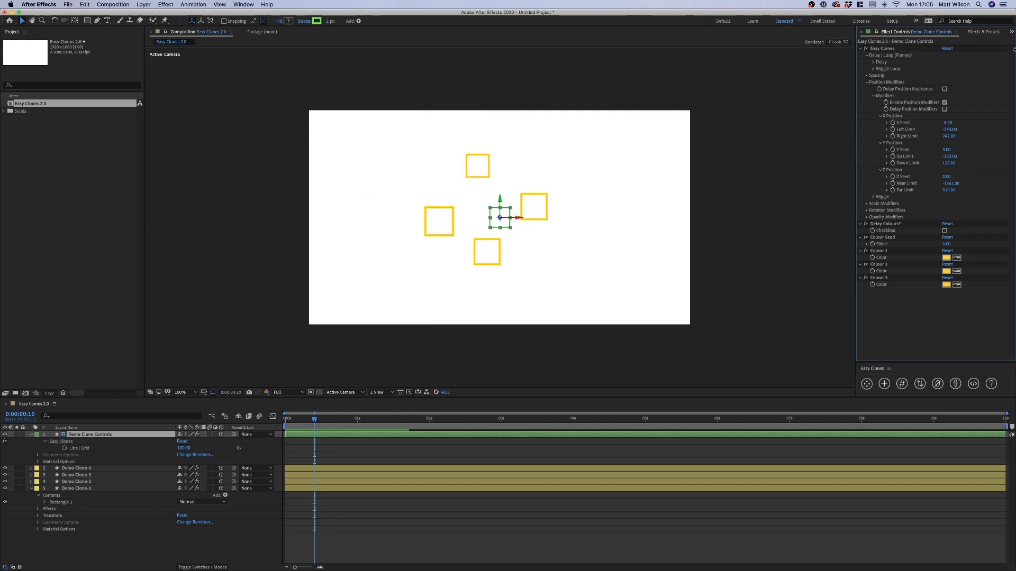
Step: Turn on Delay Position Modifiers, reveal the six limit keyframes, and shift them 20 frames later to 0:00:01:05
left_click(945, 110)
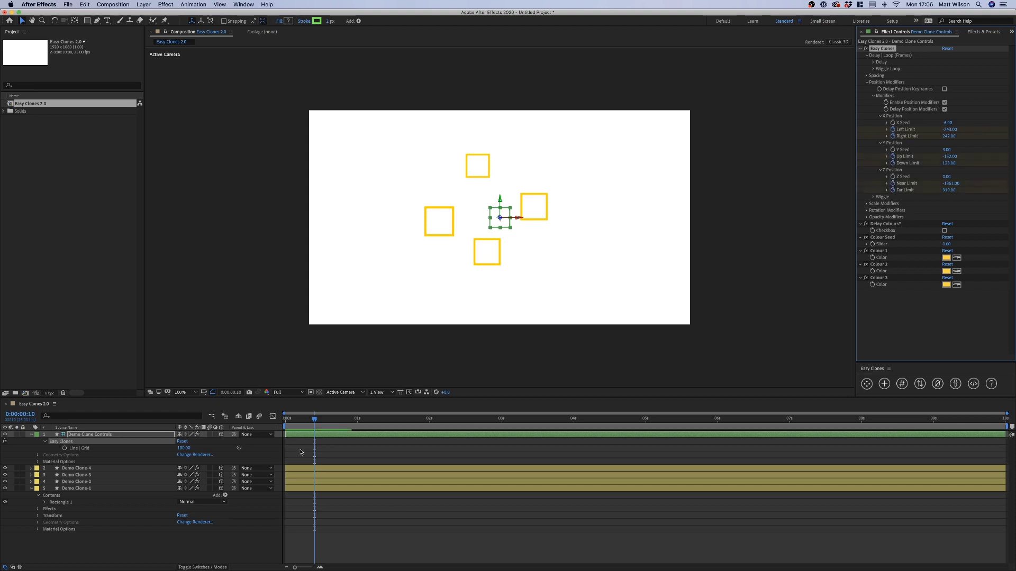
left_click(295, 447)
key("u")
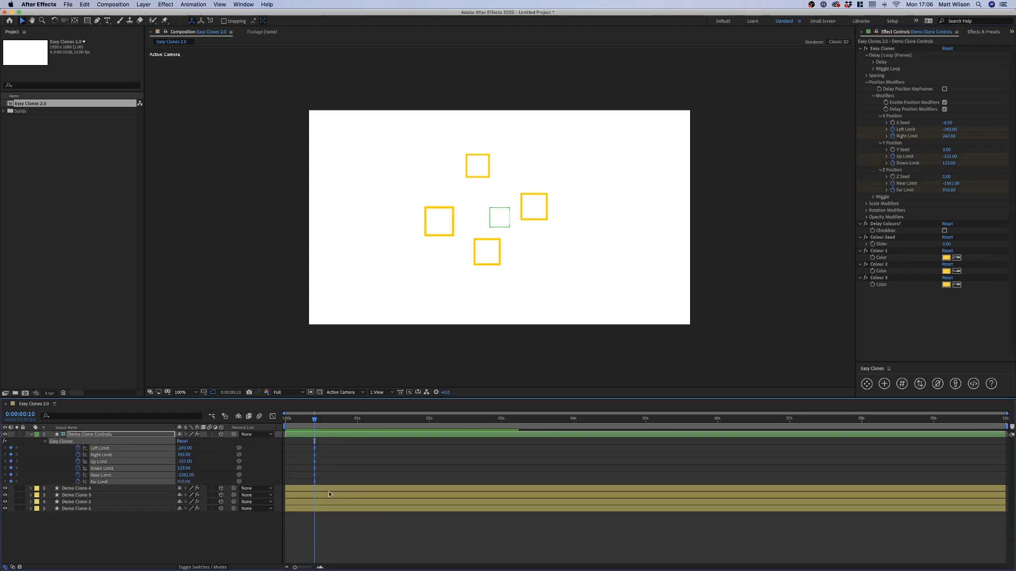
key("alt+shift+Right")
key("alt+shift+Right")
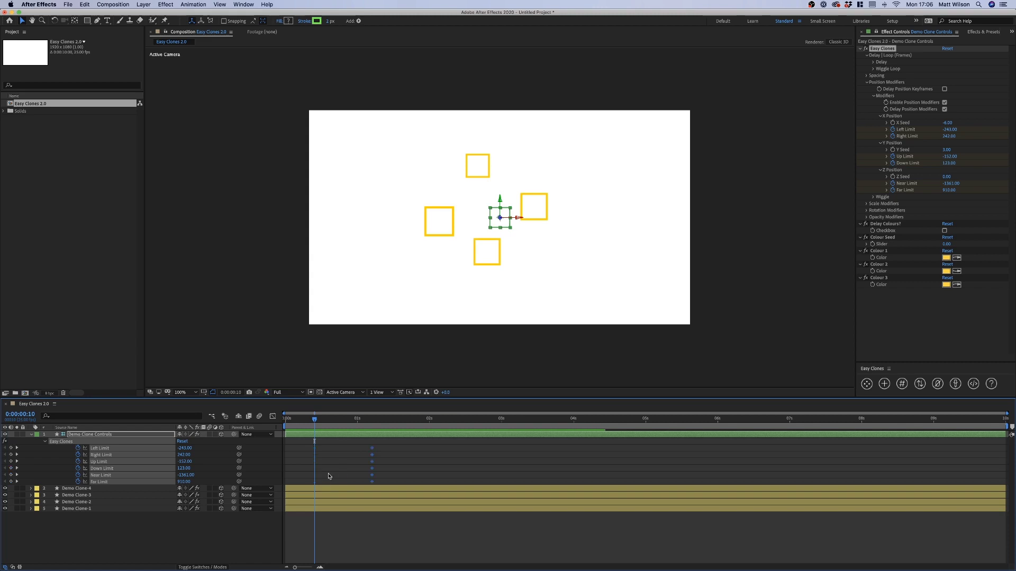
left_click(329, 477)
Step: Set the X Position Left Limit and Right Limit to 0 at 0:00:09:24
left_click(185, 448)
type("0")
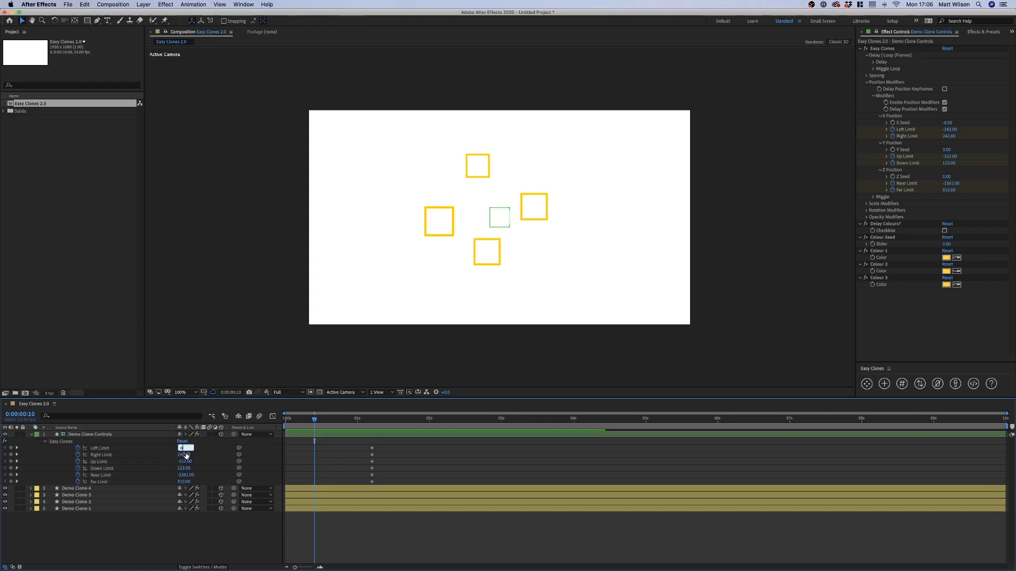
left_click(186, 455)
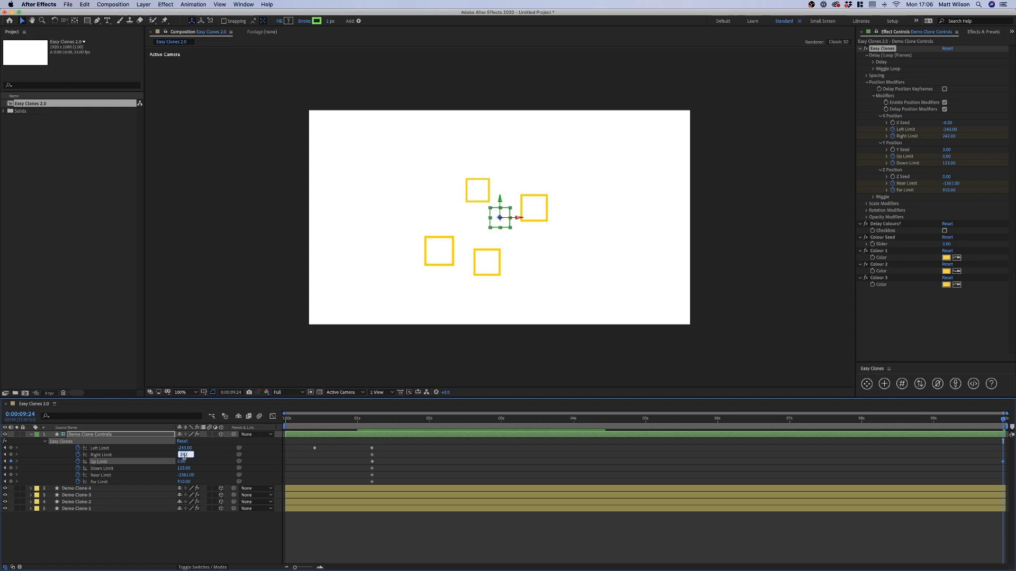
left_click(185, 448)
type("0")
key("Return")
left_click(185, 455)
type("0")
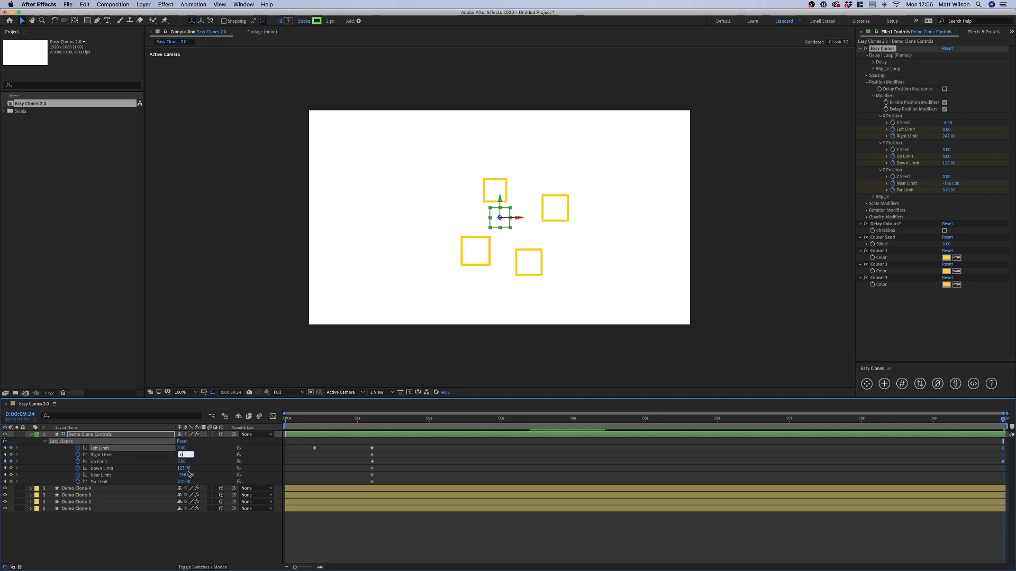
Step: Set the Up, Down, Near and Far Limits to 0 at 0:00:09:24
key("Tab")
type("0")
key("Tab")
type("0")
key("Tab")
type("0")
key("Tab")
type("0")
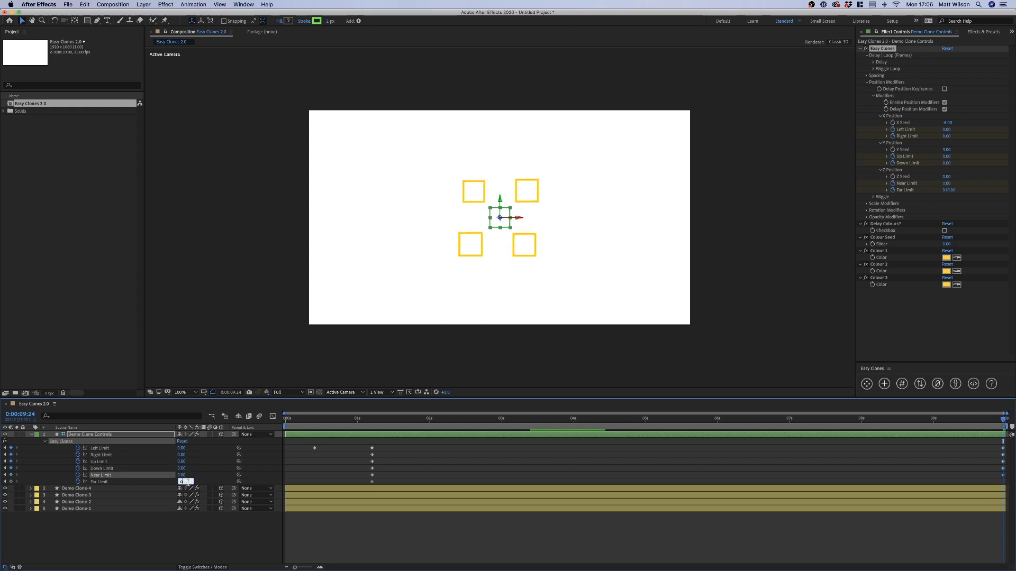
left_click(335, 540)
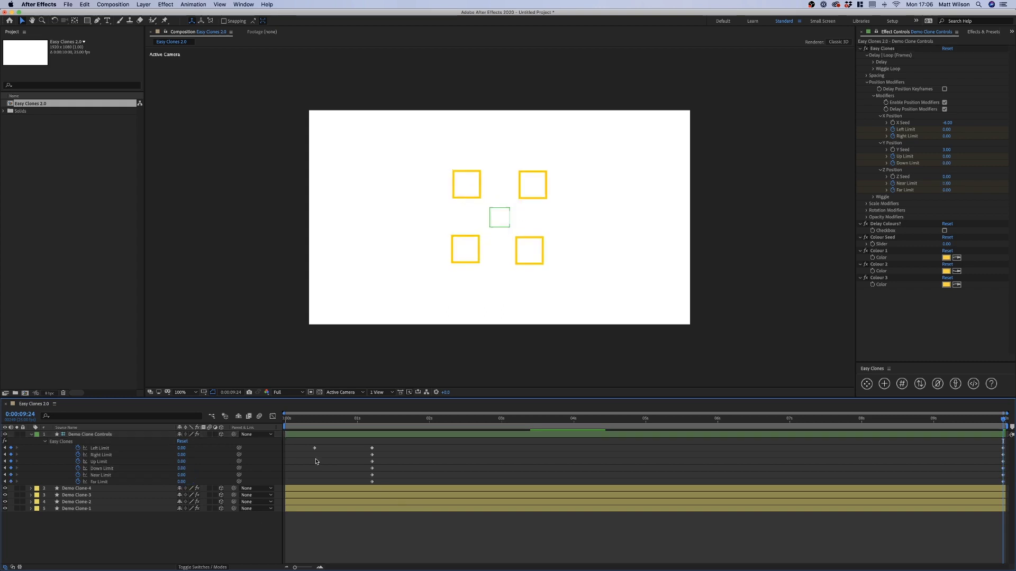
Step: Move the zero-value limit keyframes from 0:00:09:24 to 0:00:00:10 and scrub through the animation to 0:00:02:19
left_click_drag(974, 444, 316, 468)
left_click(335, 462)
left_click(313, 421)
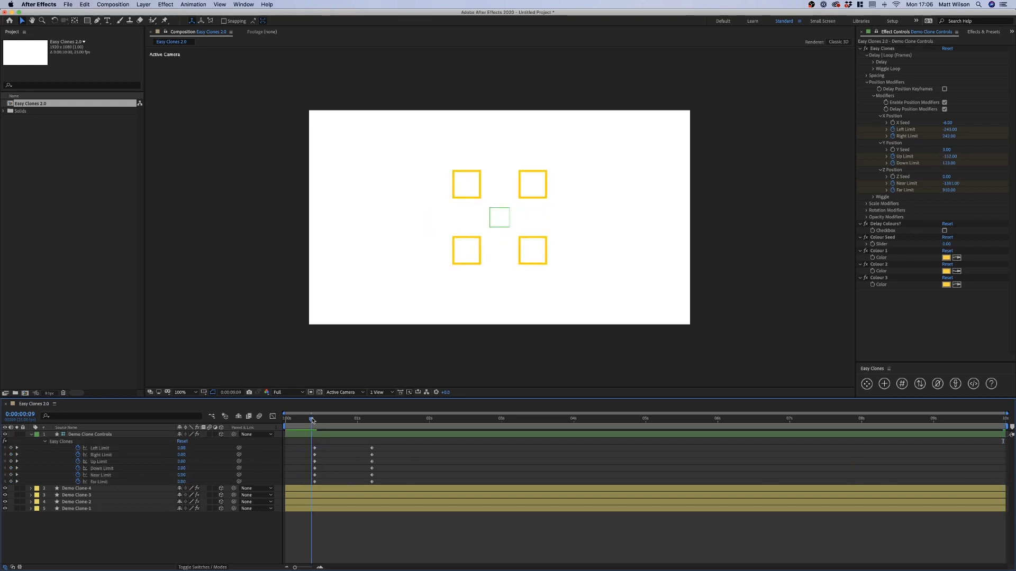
left_click_drag(313, 421, 315, 421)
left_click(315, 437)
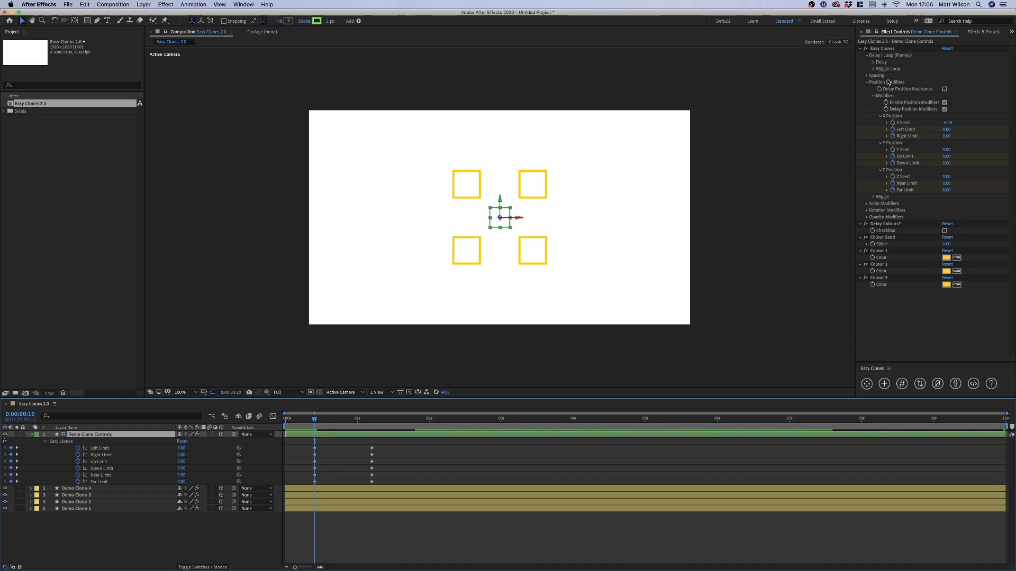
left_click(335, 458)
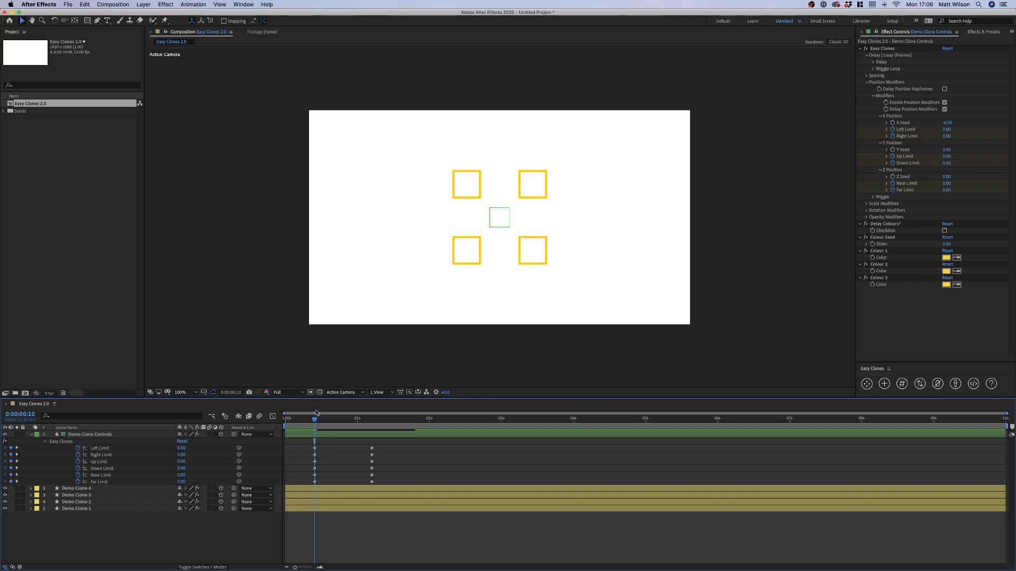
left_click_drag(314, 420, 483, 421)
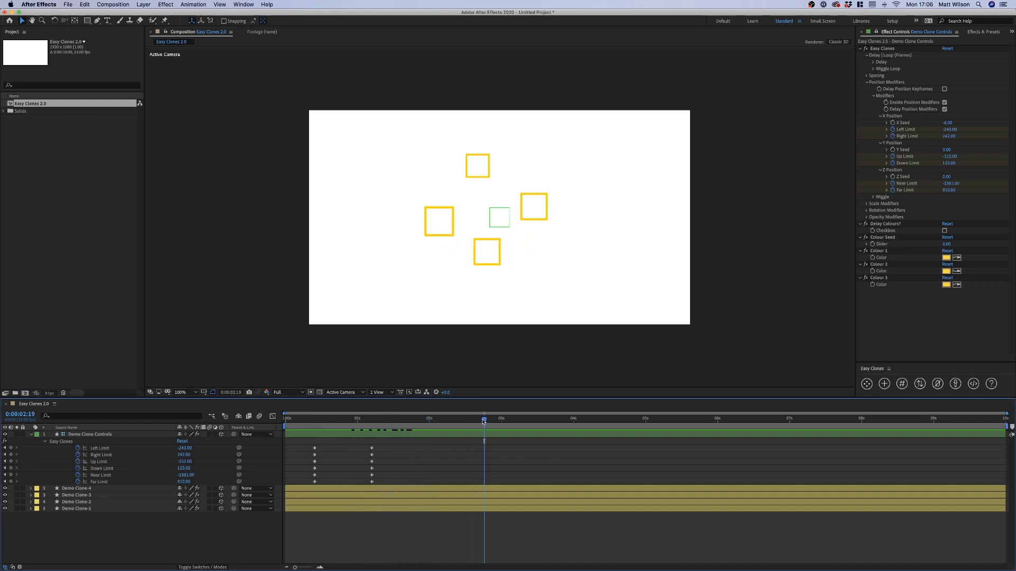
Step: Toggle Enable Delay and view 0:00:01:05 to compare the clones' positions, leaving the delay on
left_click(873, 62)
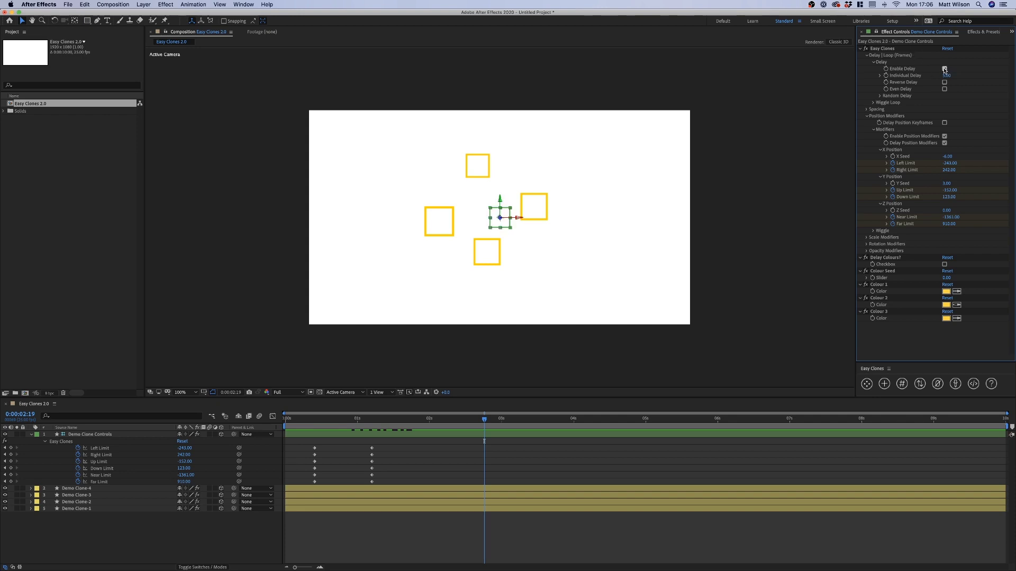
left_click(945, 69)
left_click(945, 69)
left_click(372, 420)
mouse_move(369, 422)
left_mouse_down()
mouse_move(328, 421)
mouse_move(371, 424)
left_mouse_up()
left_click(945, 69)
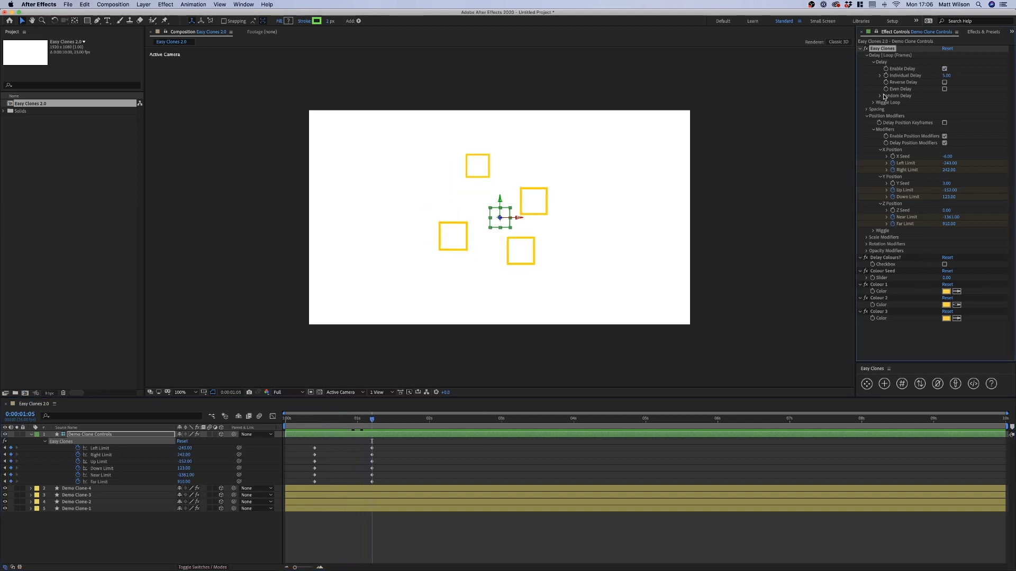
Step: Switch Enable Position Modifiers off and on repeatedly to compare the clones' grid and scattered positions, leaving it on
left_click(945, 136)
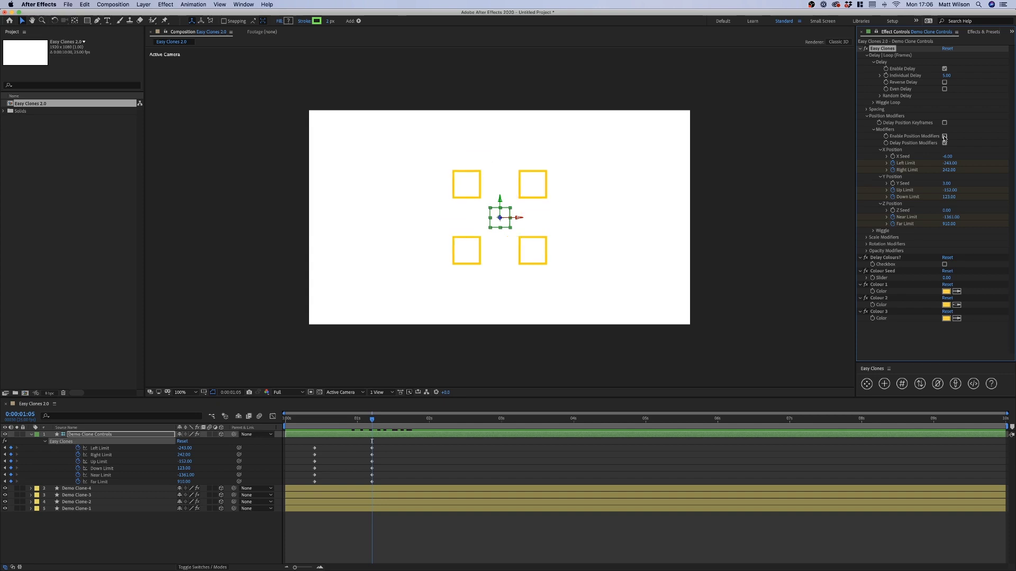
left_click(945, 136)
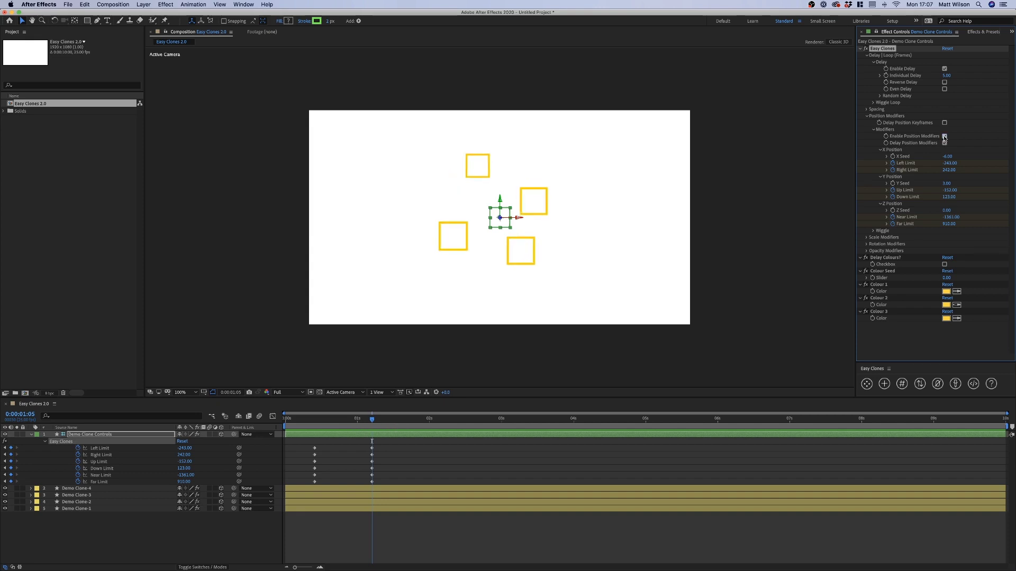
left_click(944, 136)
left_click(945, 136)
left_click(944, 136)
left_click(945, 136)
left_click(391, 469)
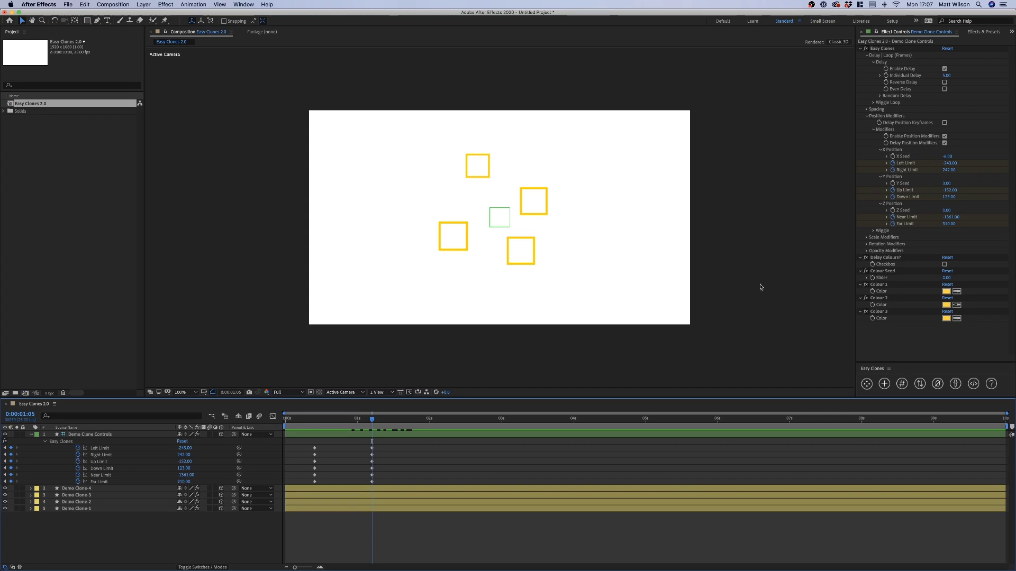
Step: Play back the delayed position animation from 0:00:00:09
left_click_drag(371, 418, 311, 420)
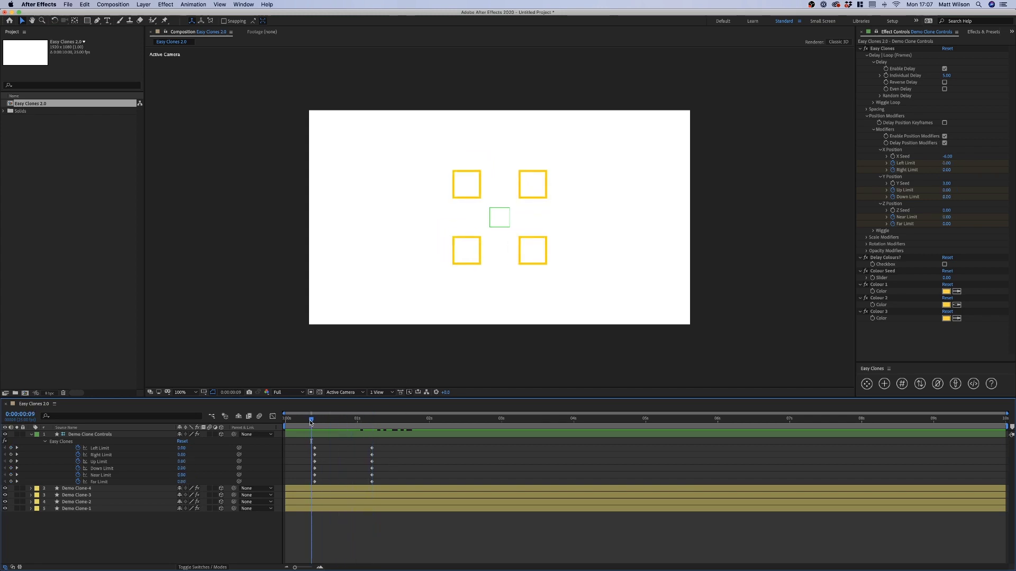
key("space")
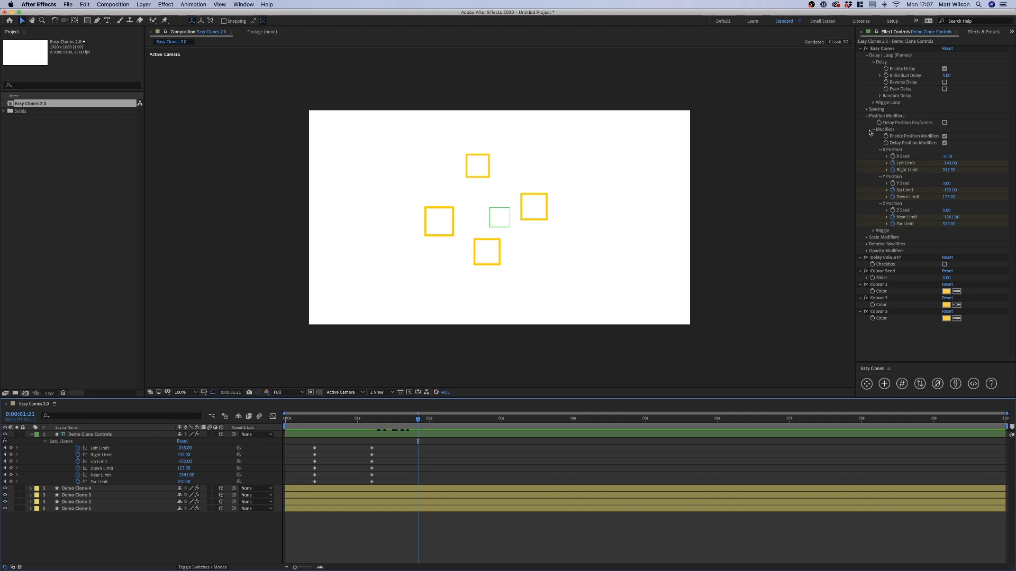
left_click(916, 127)
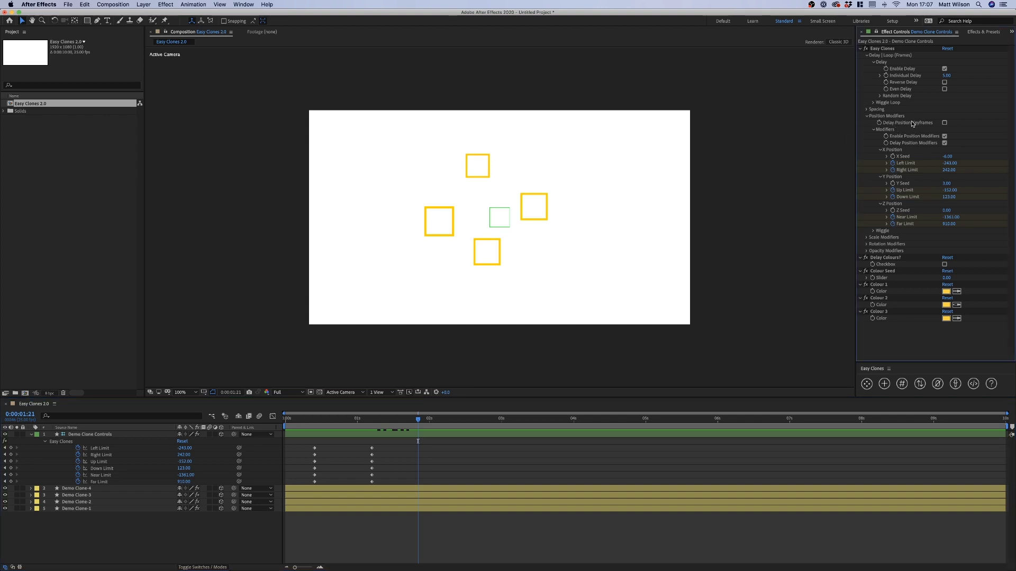
Step: Add Position keyframes to Demo Clone-1 through Demo Clone-4 at 0:00:02:00
left_click_drag(412, 423, 430, 422)
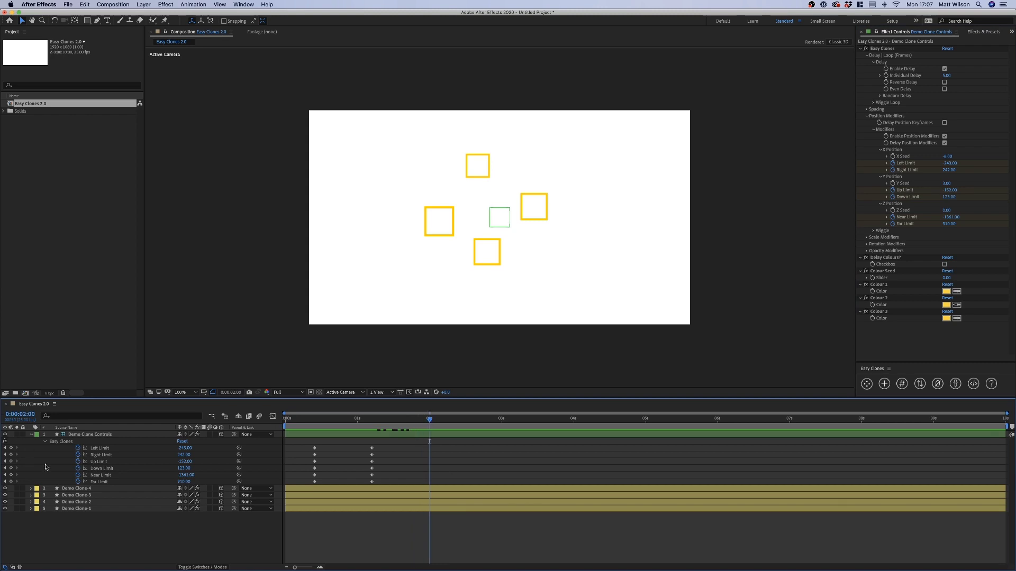
left_click(91, 492)
left_click(71, 508, "shift")
key("p")
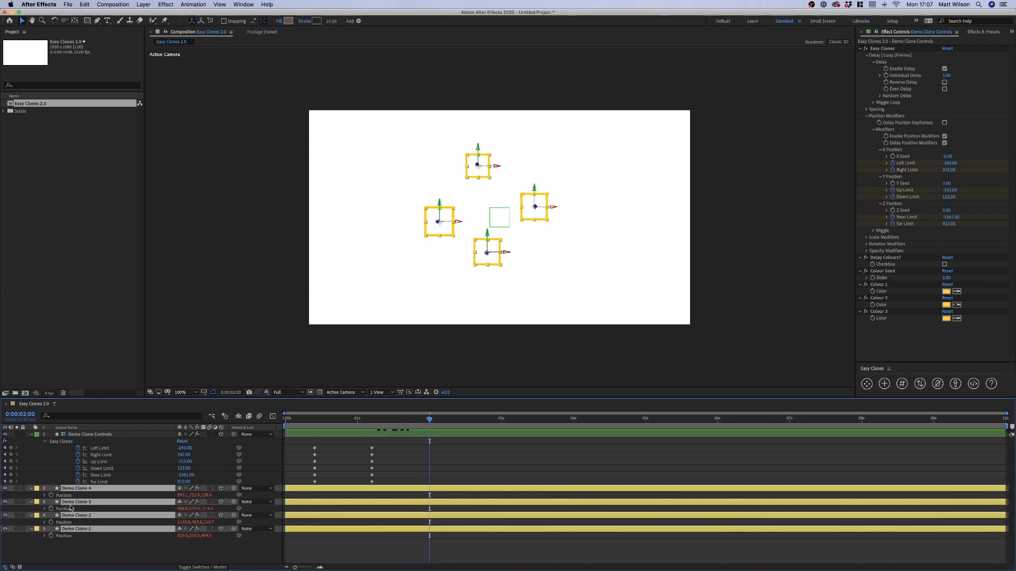
left_click(51, 496)
Step: At 0:00:02:10, move each of the four clones diagonally outward from the centre towards its own corner of the composition
key("shift+Page_Down")
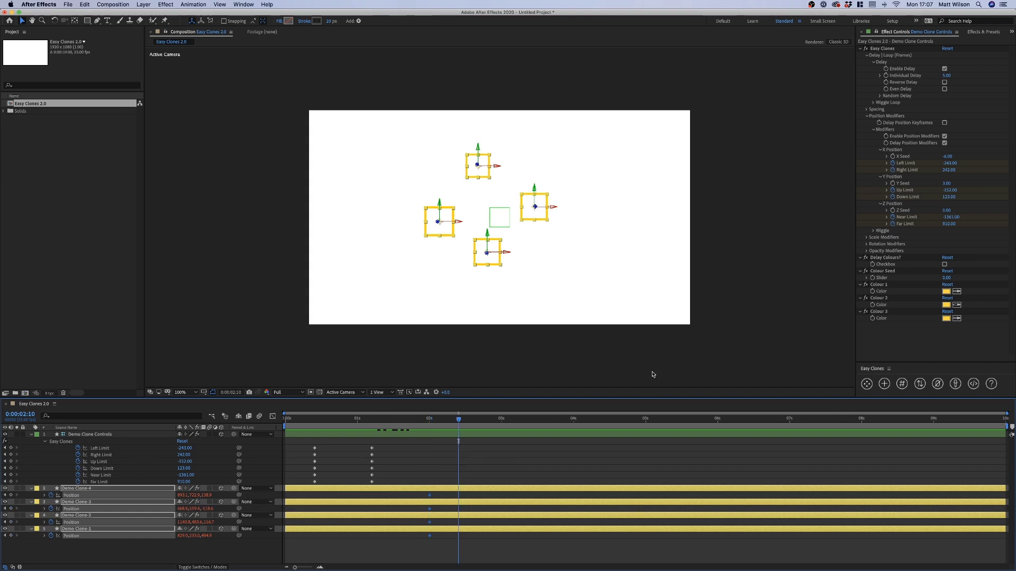
left_click(522, 459)
left_click(535, 205)
left_click_drag(551, 206, 616, 170)
left_click_drag(472, 172, 421, 141)
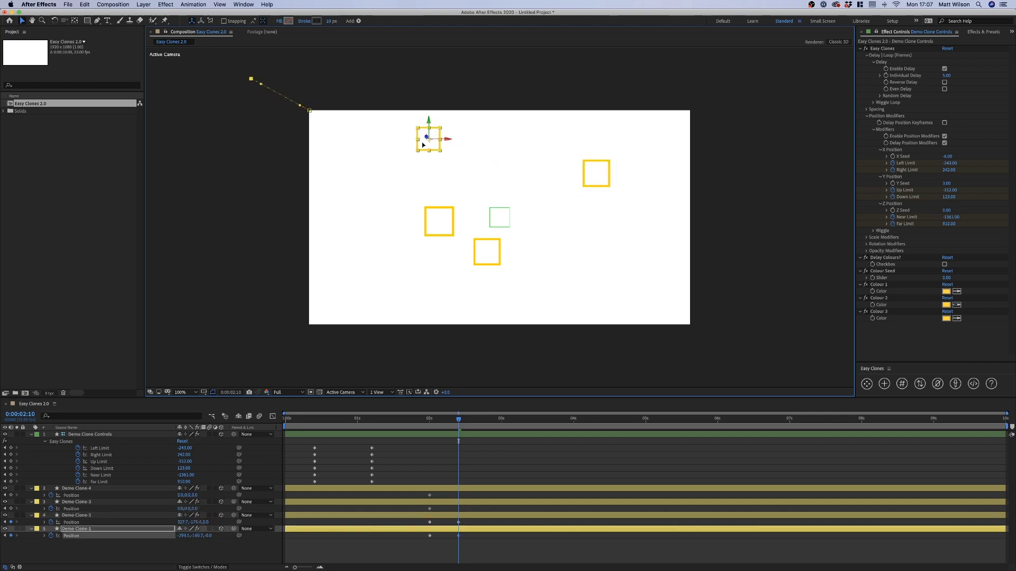
left_click(439, 222)
left_click_drag(438, 222, 381, 265)
left_click_drag(494, 254, 553, 291)
Step: Stagger the Position keyframes by hand, shifting Demo Clone-2, Demo Clone-3 and Demo Clone-4 one, two and three frames later
left_click(476, 551)
left_click(432, 422)
mouse_move(433, 422)
left_mouse_down()
mouse_move(458, 418)
mouse_move(430, 421)
left_mouse_up()
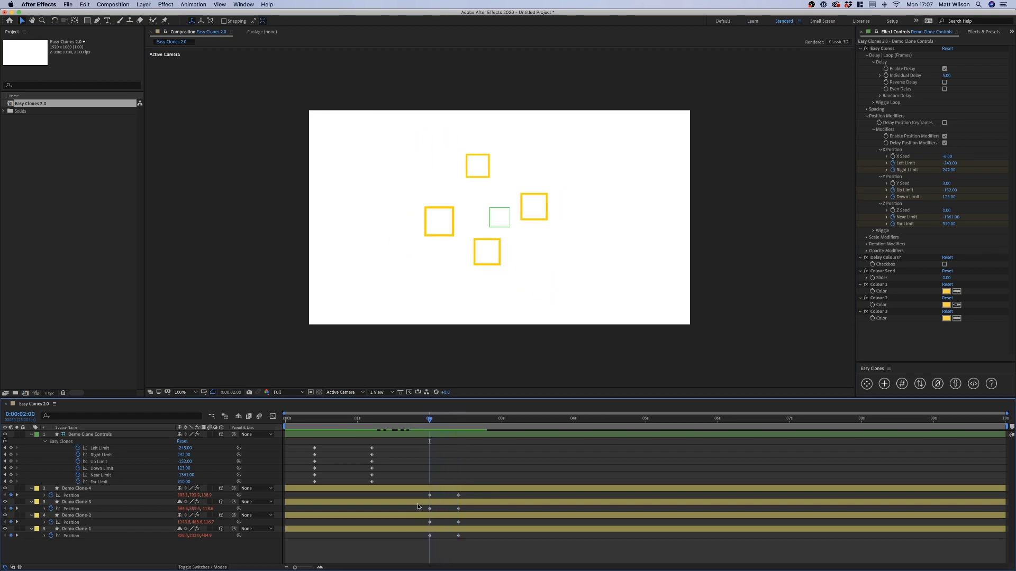
left_click_drag(421, 493, 480, 523)
key("alt+Right")
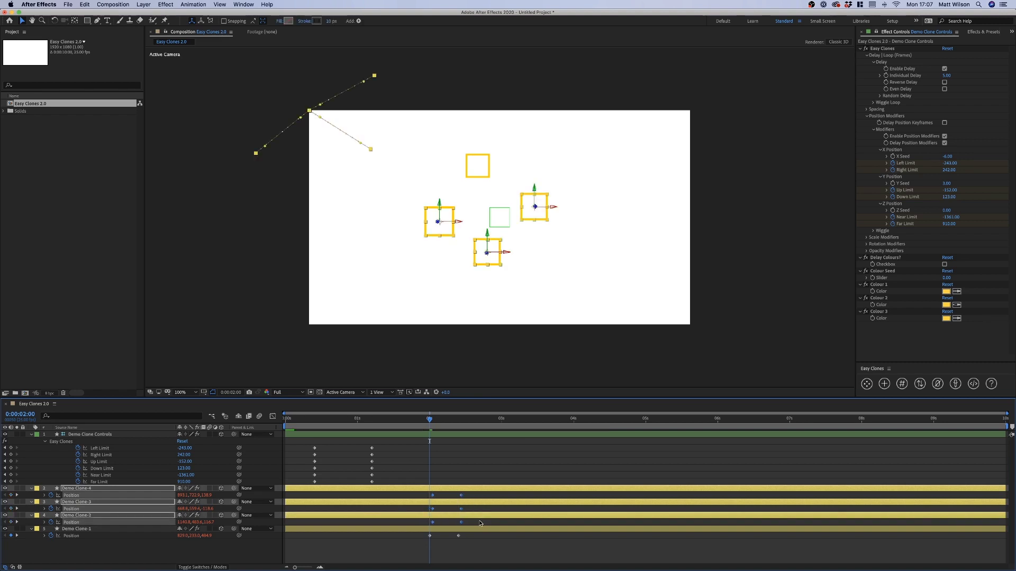
mouse_move(428, 496)
left_mouse_down()
mouse_move(467, 512)
mouse_move(471, 499)
left_mouse_up()
key("alt+Right")
left_click(453, 497)
key("alt+Right")
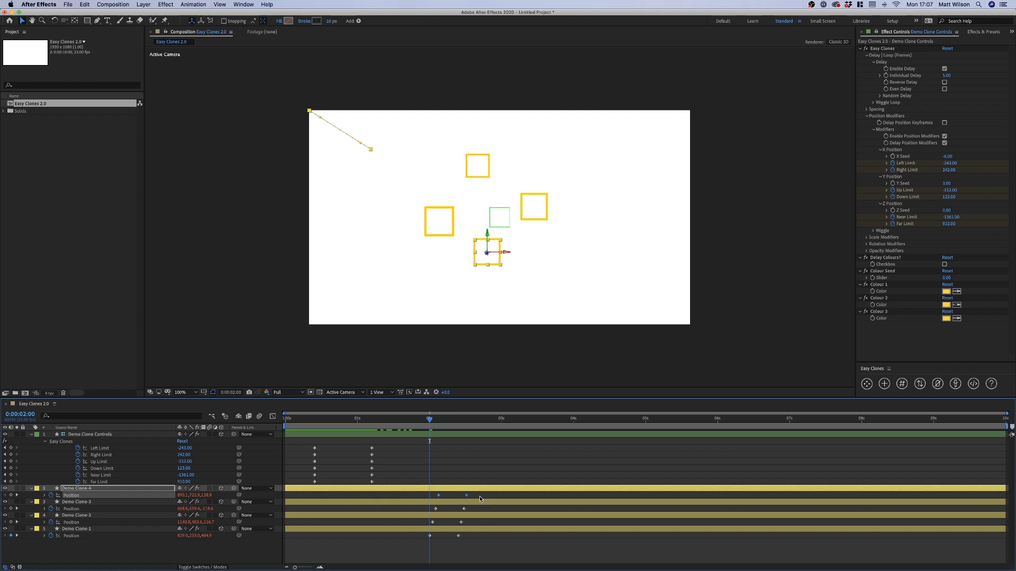
Step: Scrub the staggered movement to 0:00:02:14, and undo the manual keyframe offsets
left_click(466, 466)
left_click_drag(431, 422, 470, 426)
left_click_drag(469, 521, 426, 526)
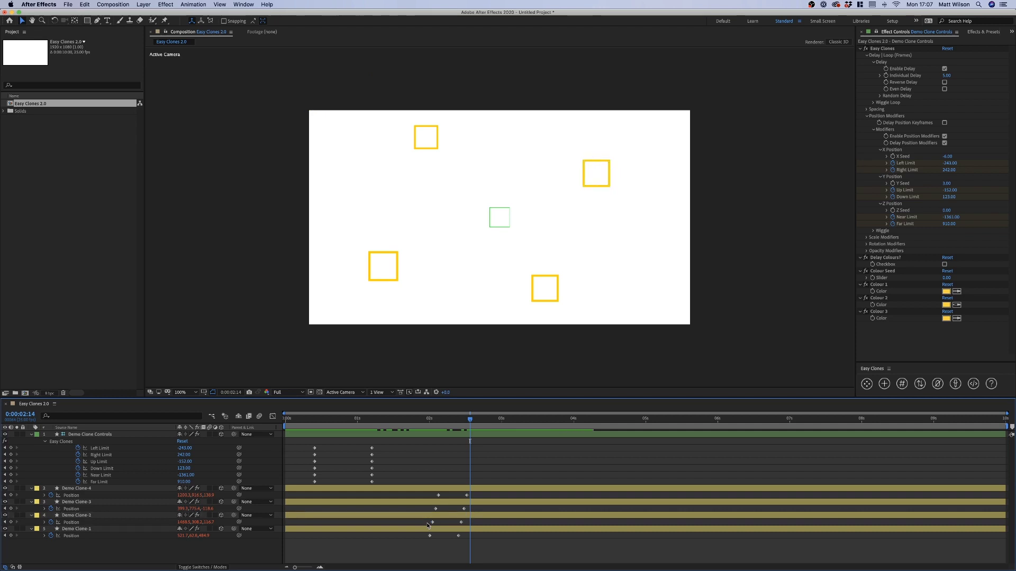
key("ctrl+z")
key("ctrl+z")
left_click(452, 548)
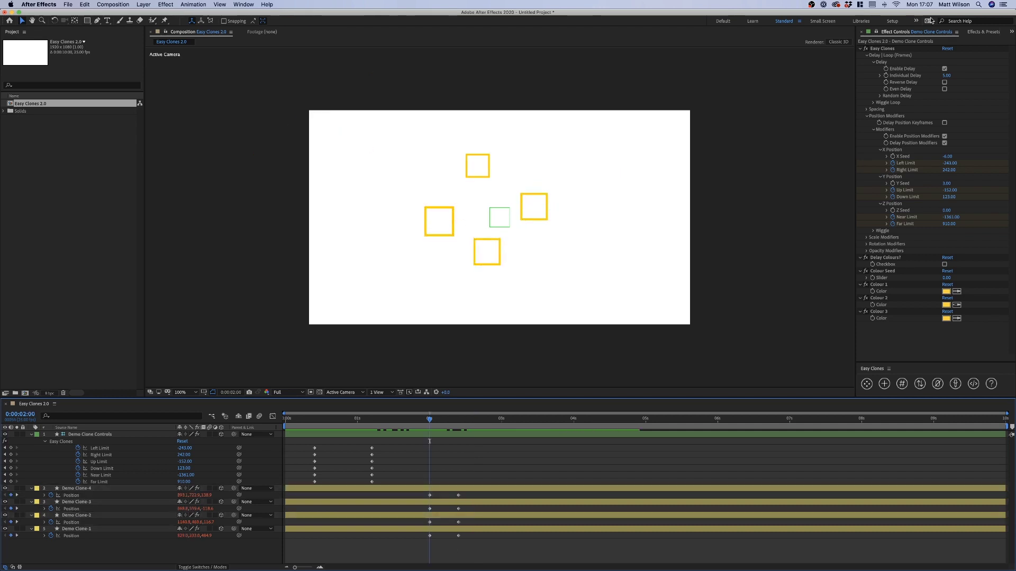
Step: Enable Delay Position Keyframes and scrub the clones' keyframed movement from 0:00:02:00 to 0:00:03:13
left_click(944, 123)
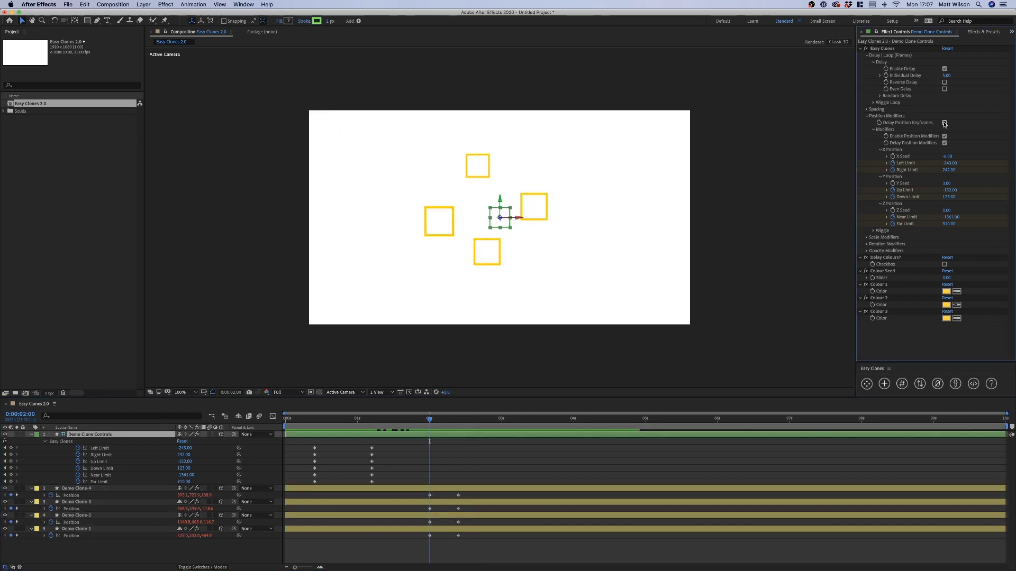
left_click(469, 438)
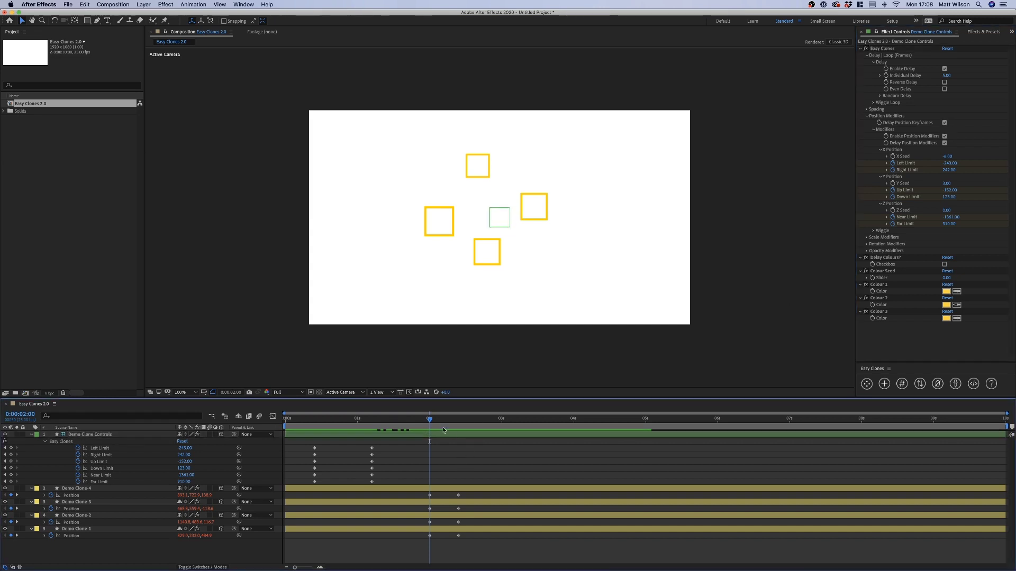
left_click_drag(419, 499, 442, 543)
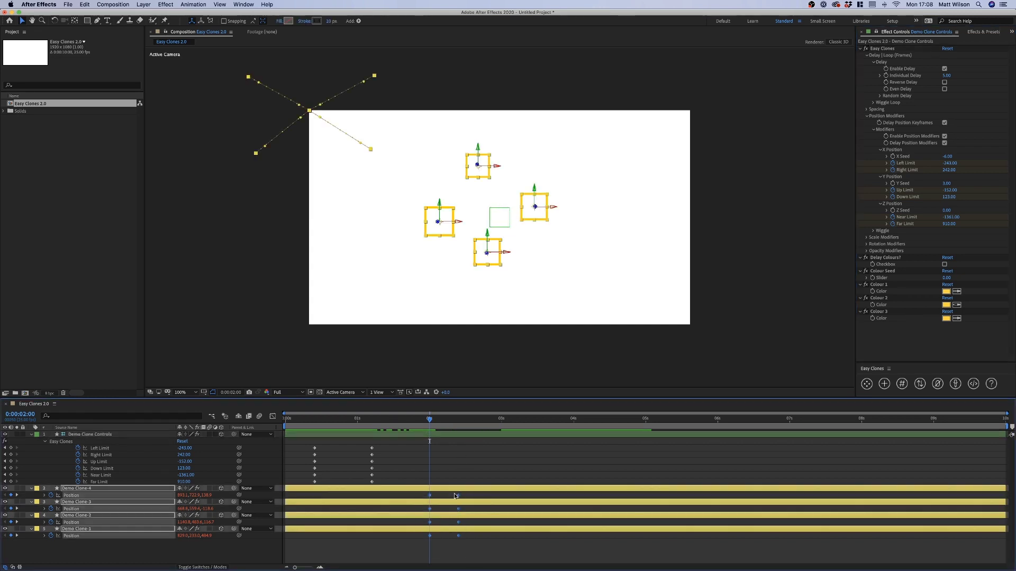
left_click(440, 548)
left_click_drag(430, 419, 539, 463)
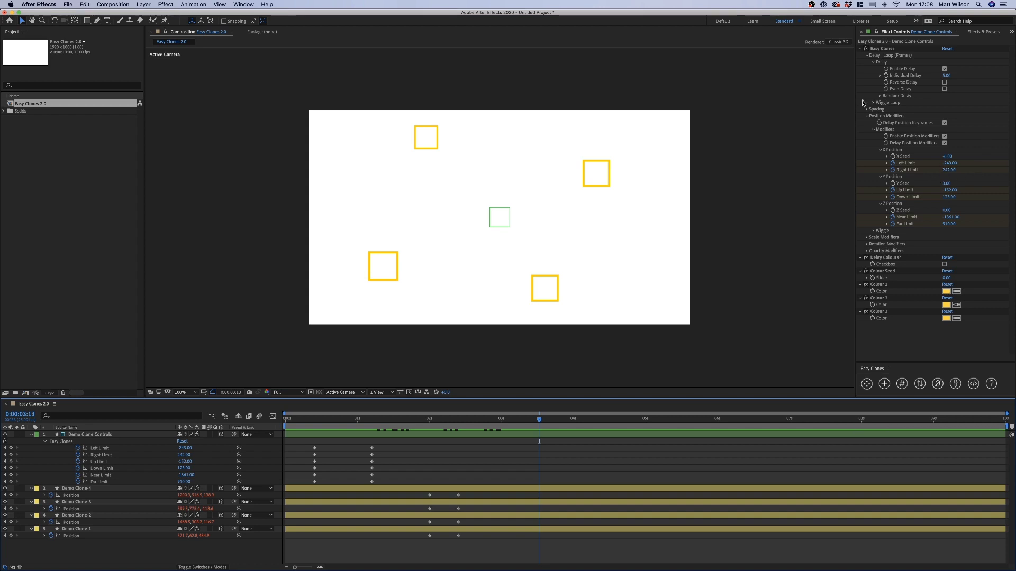
Step: Examine the Scale, Rotation and Opacity Modifiers groups, leaving only the Scale Modifiers group of these expanded
left_click(867, 238)
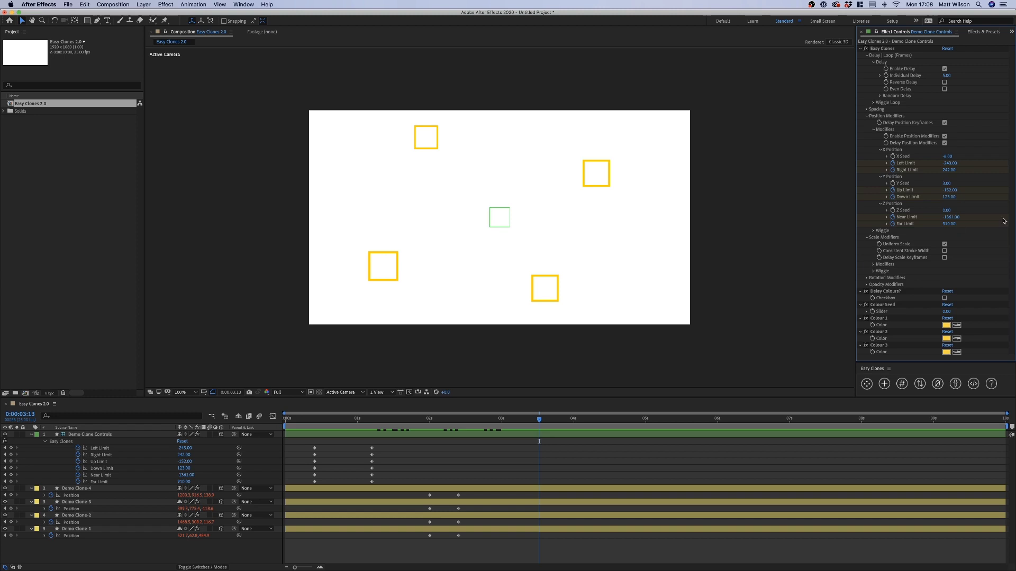
left_click(867, 278)
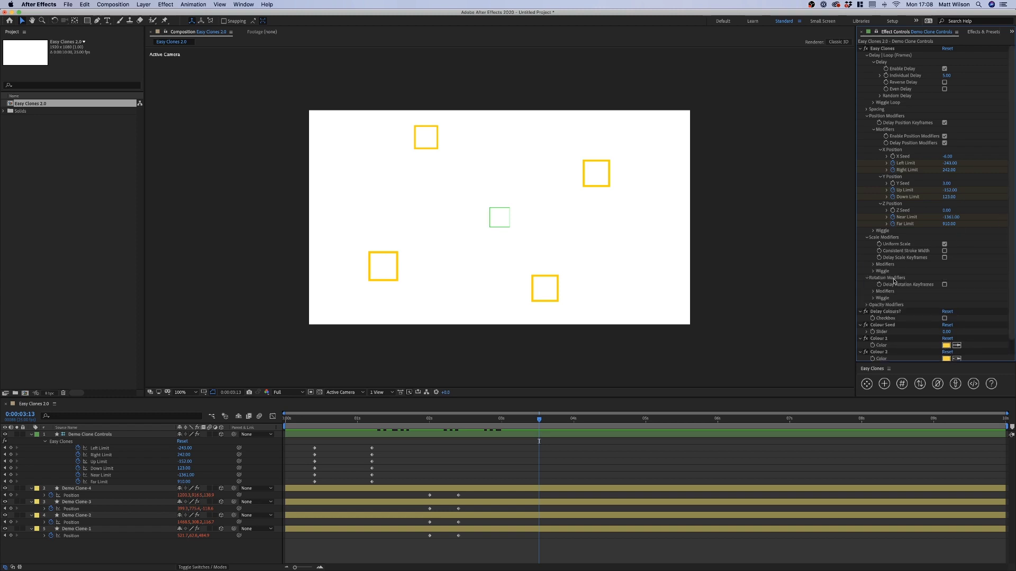
left_click(866, 304)
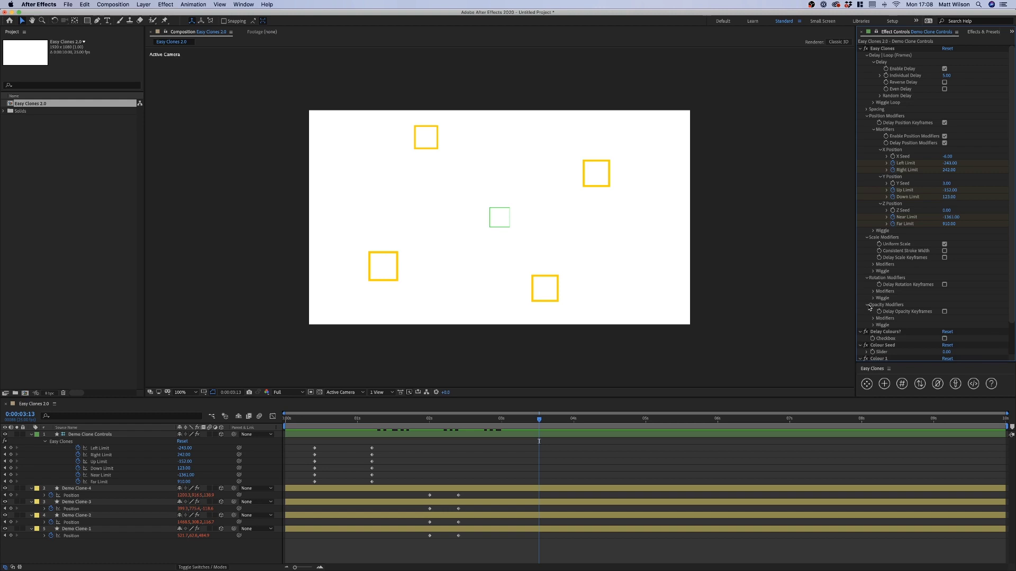
left_click(867, 278)
left_click(866, 285)
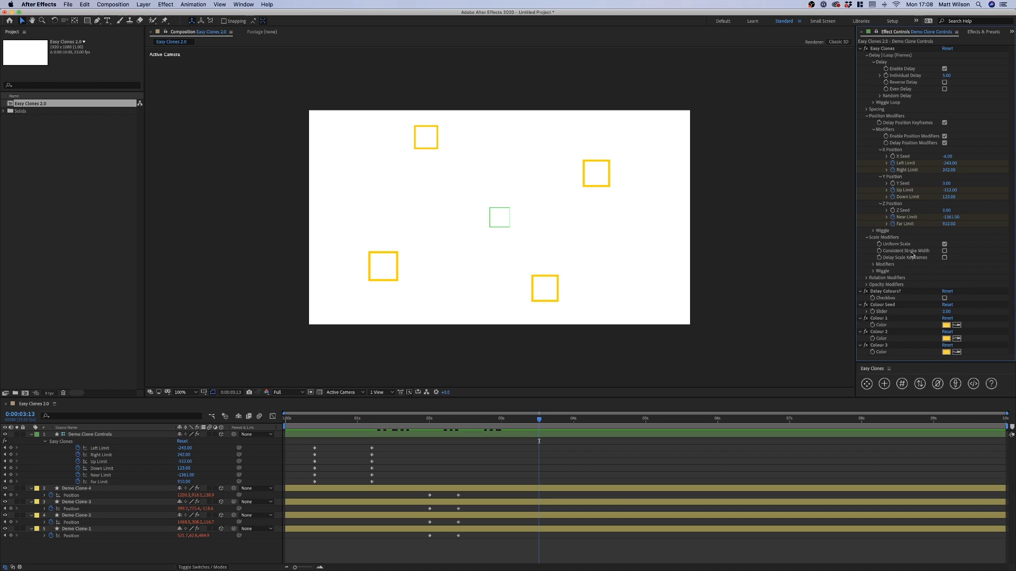
Step: Enable Consistent Stroke Width for the clones and expand the Modifiers controls under Scale Modifiers
left_click(945, 253)
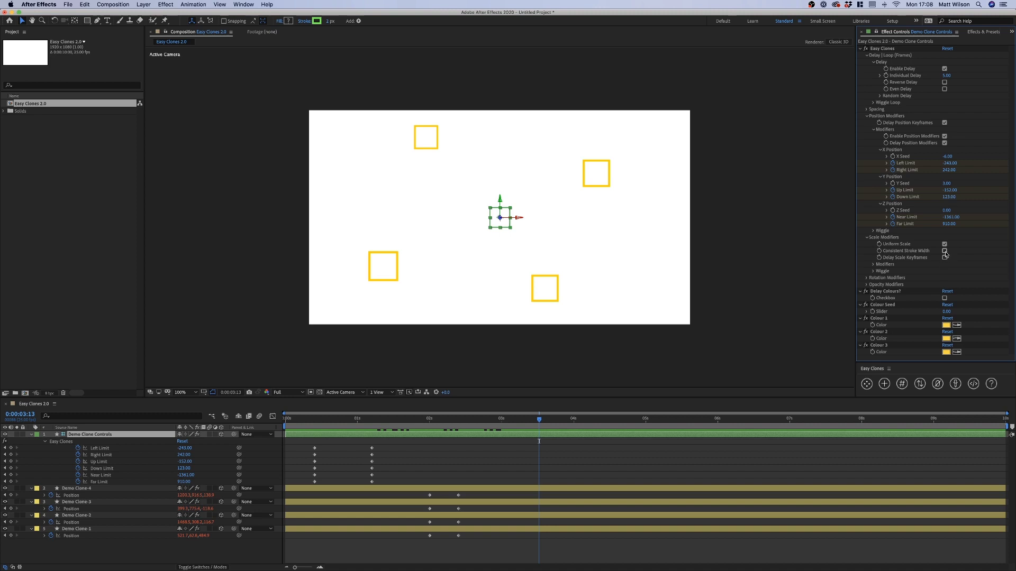
left_click(945, 253)
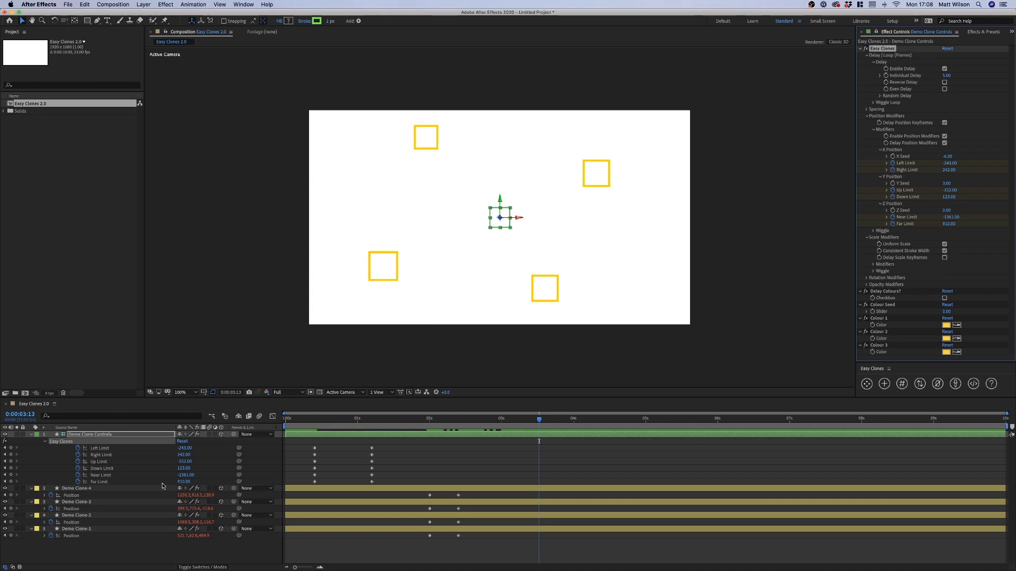
left_click(873, 264)
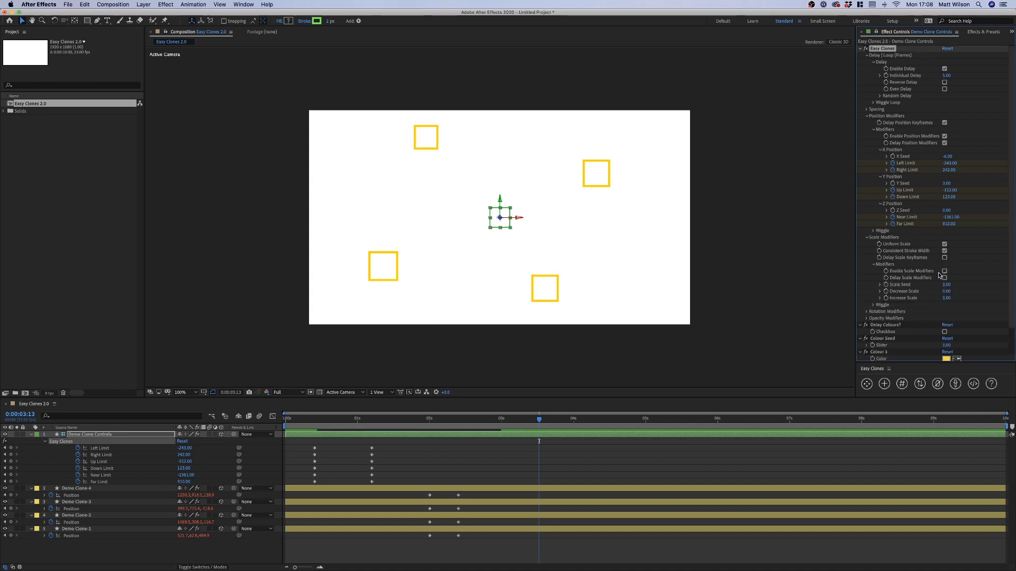
Step: Enable Scale Modifiers and set Decrease Scale to -110 and Increase Scale to 110
mouse_move(945, 285)
left_mouse_down()
mouse_move(914, 284)
mouse_move(1002, 292)
left_mouse_up()
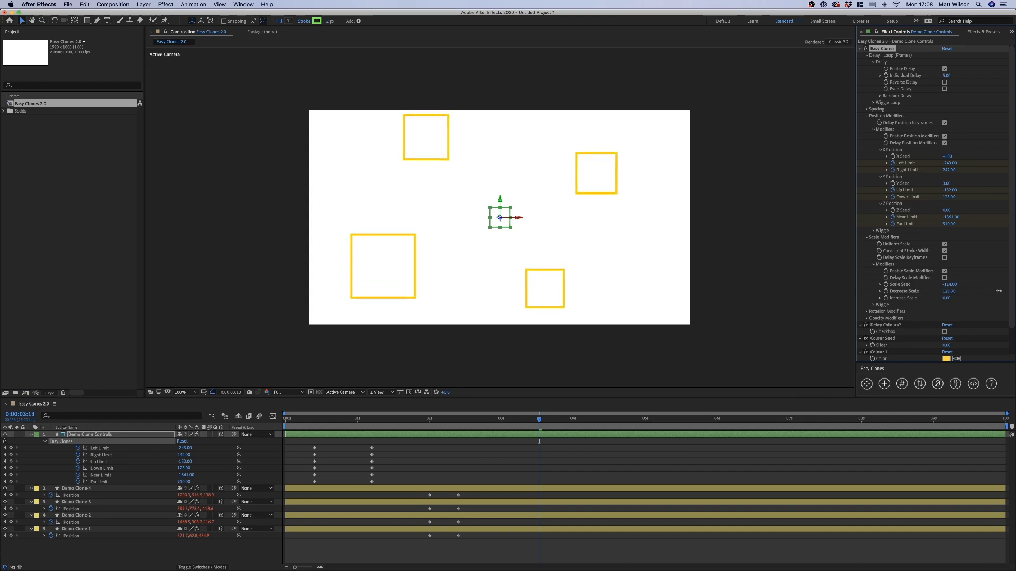
left_click(948, 292)
type("-110")
key("Return")
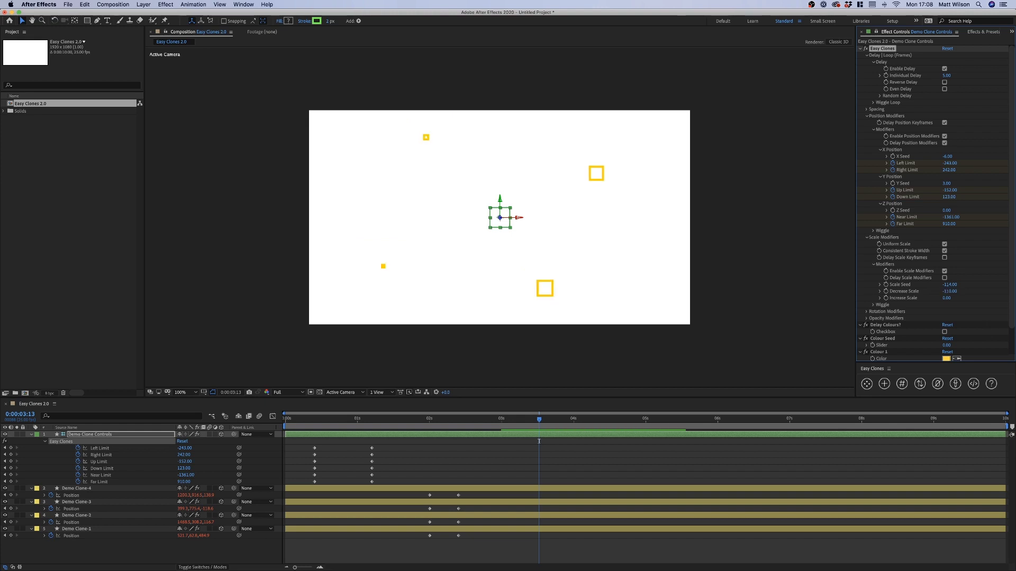
left_click(945, 298)
type("11")
key("Return")
Step: Step through several Scale Seed values to vary the clones' random sizes, and set the seed to 0
left_click(949, 285)
key("Up")
key("Up")
key("Up")
key("Up")
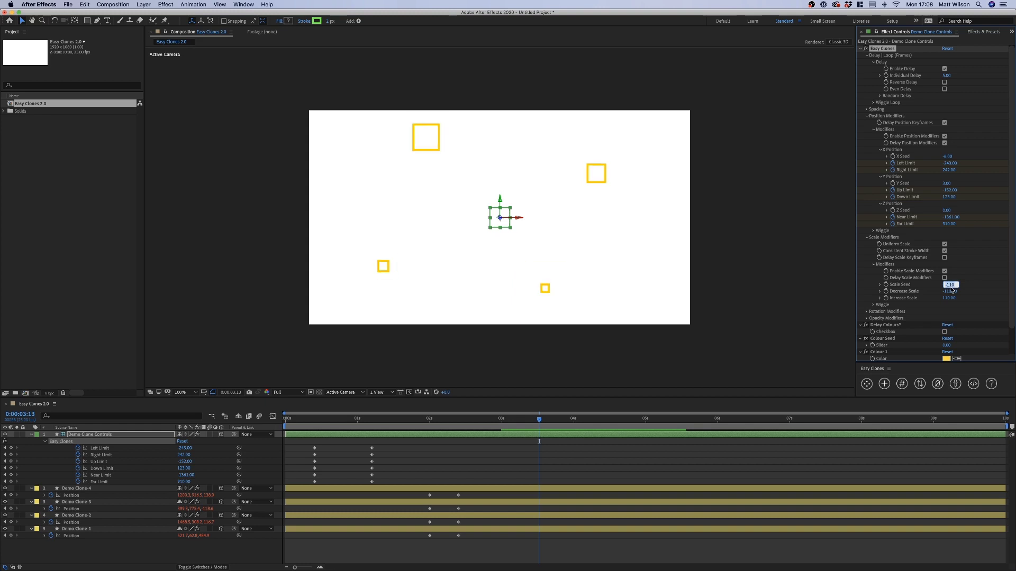
key("Up")
key("Up")
key("Up")
key("Up")
type("0")
key("Return")
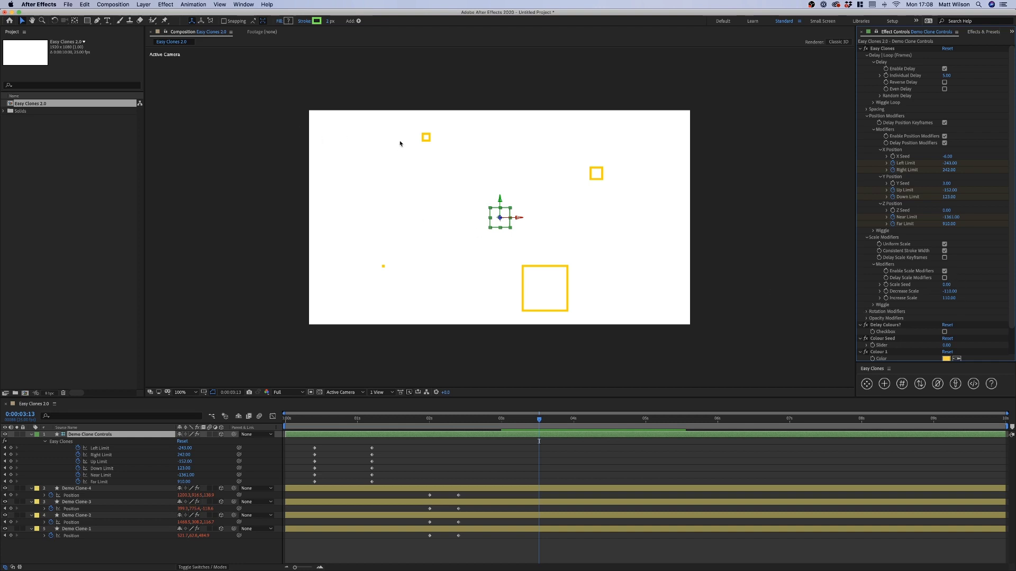
Step: Toggle Consistent Stroke Width off and on to compare the clones' outlines, leaving it on
left_click(944, 251)
left_click(944, 251)
left_click(944, 250)
left_click(945, 251)
left_click(945, 251)
left_click(944, 251)
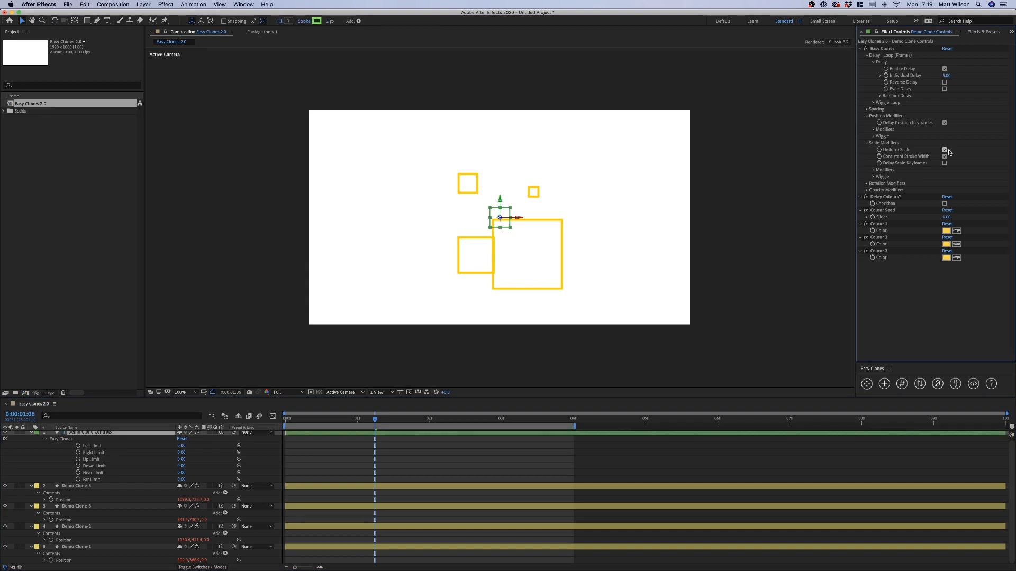
Step: Turn off Uniform Scale and expand the scale Modifiers controls
left_click(944, 150)
left_click(873, 170)
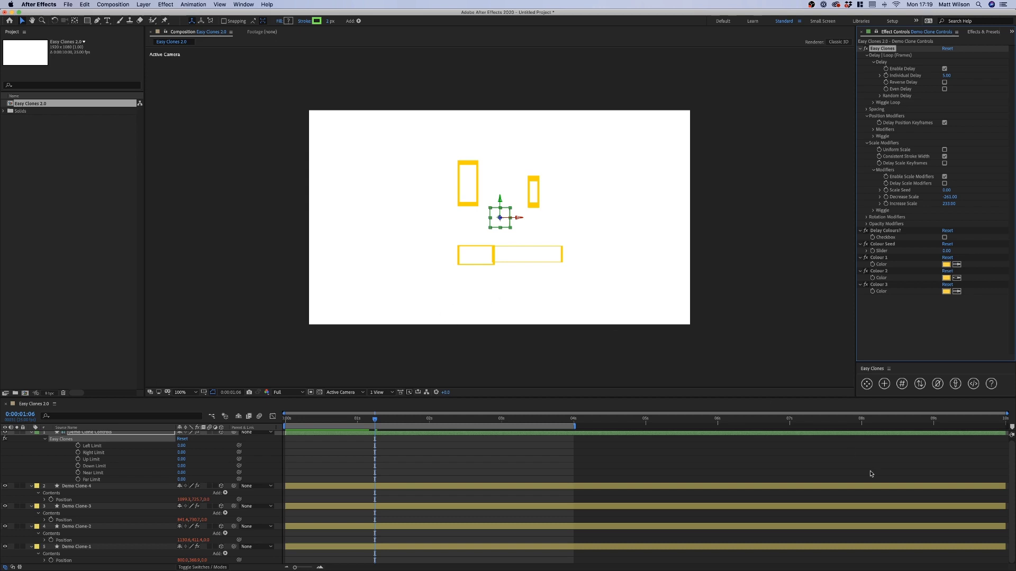
Step: Add a Fill to all four Demo Clone layers
left_click(87, 487)
left_click(77, 547, "shift")
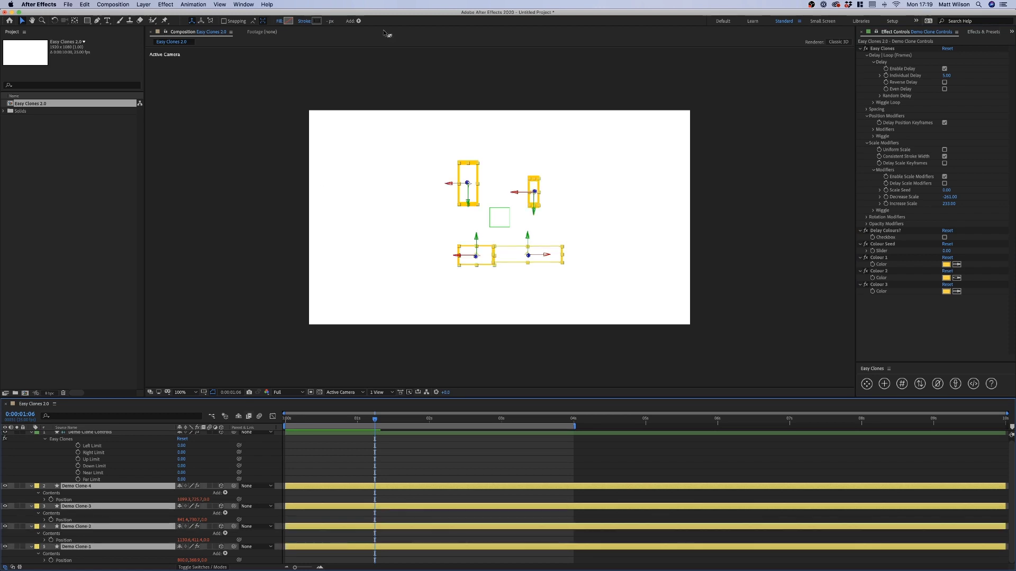
left_click(358, 21)
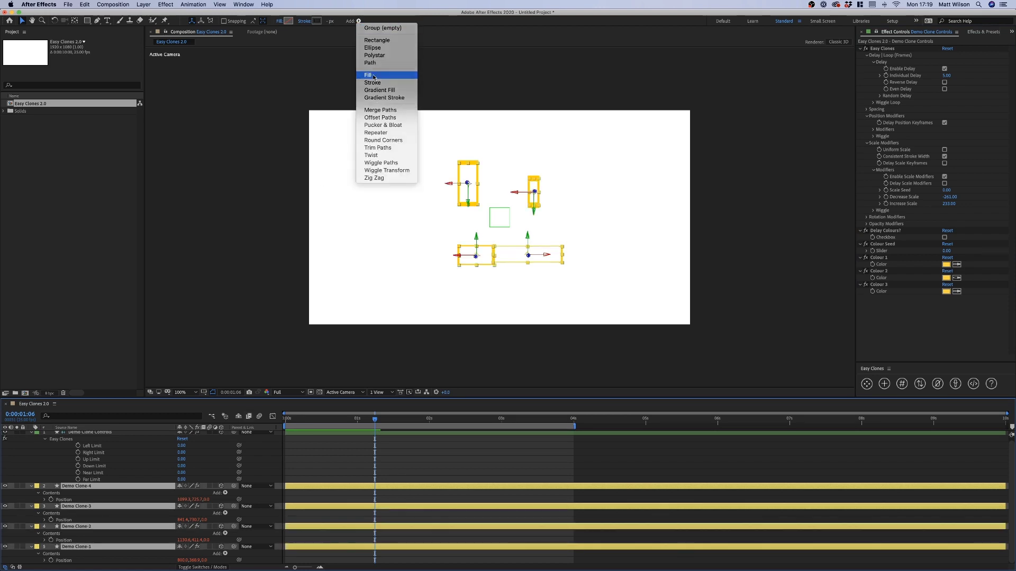
left_click(373, 75)
left_click(474, 209)
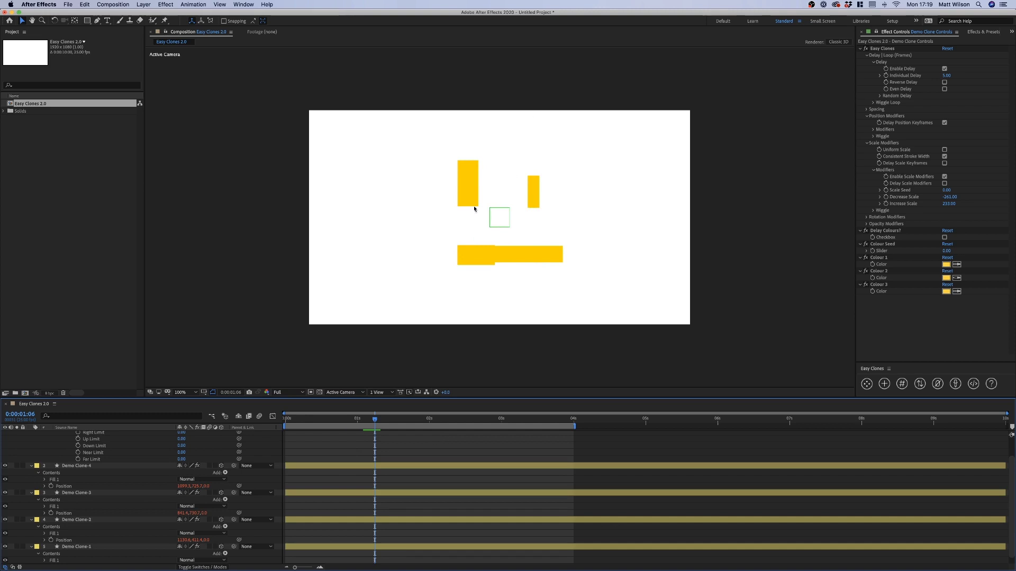
Step: Increase the Scale Seed to vary the filled clones' proportions, and toggle Uniform Scale to compare the two scaling modes
left_click(946, 190)
key("Up")
key("Up")
left_click(421, 435)
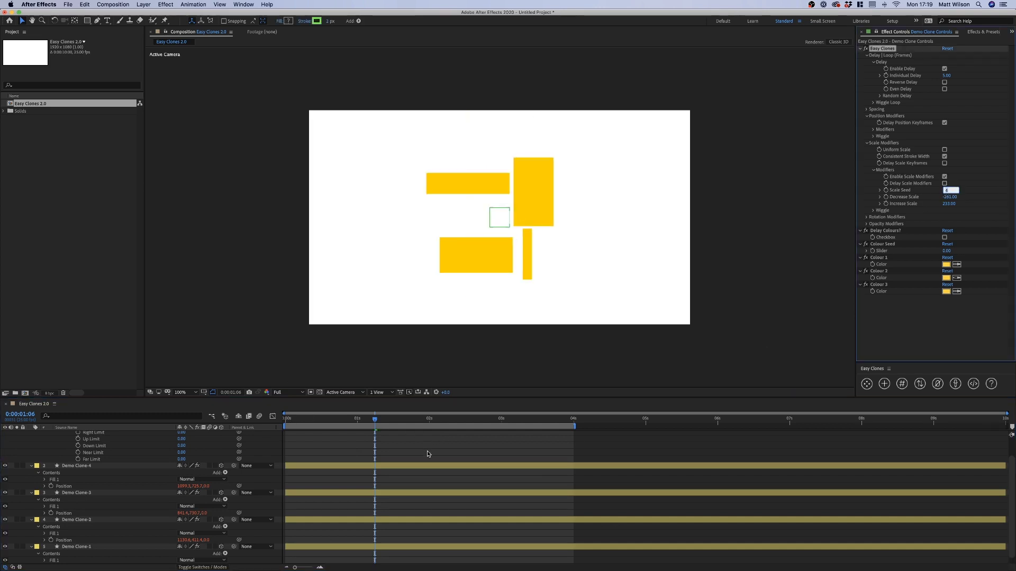
left_click(945, 152)
left_click(945, 151)
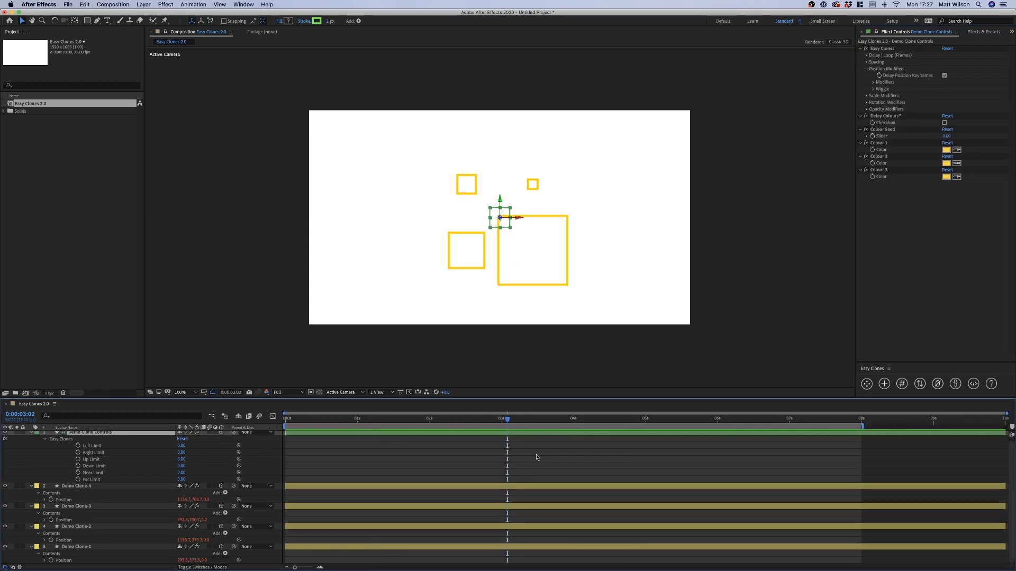
Step: Review the Wiggle controls under the position, scale, rotation and opacity modifiers, leaving only the position ones expanded
left_click(883, 91)
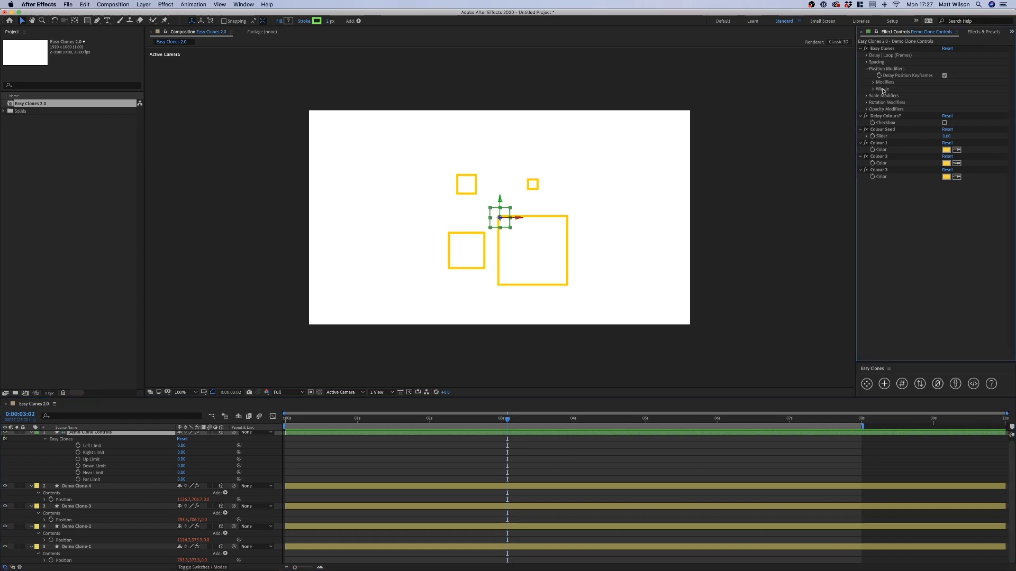
left_click(874, 89)
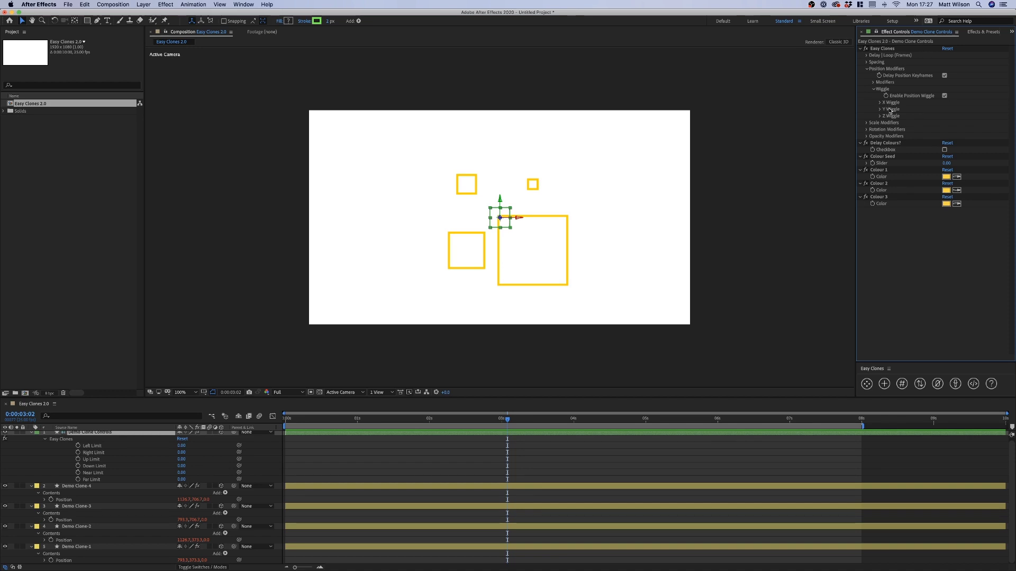
left_click(868, 125)
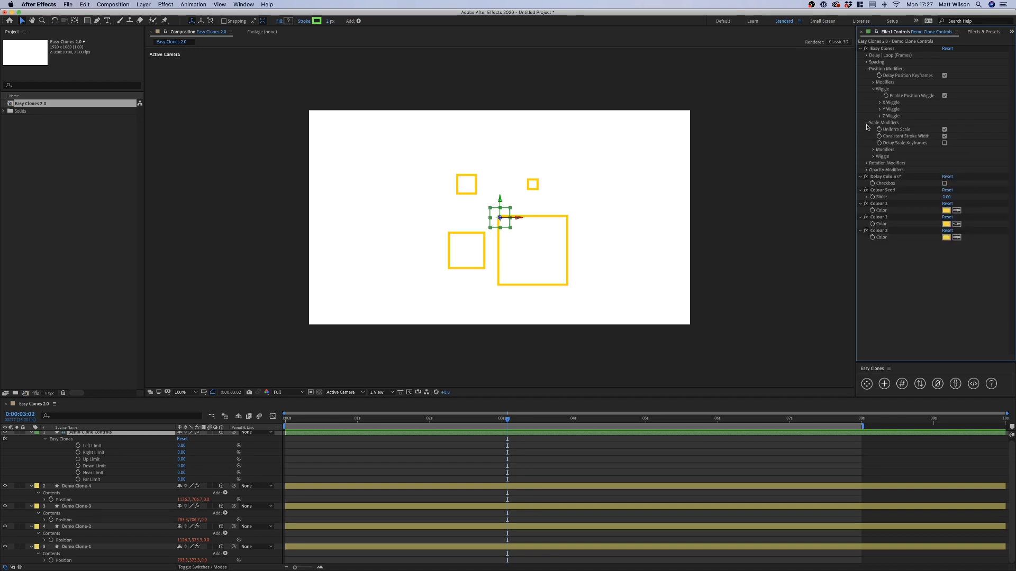
left_click(873, 157)
left_click(867, 190)
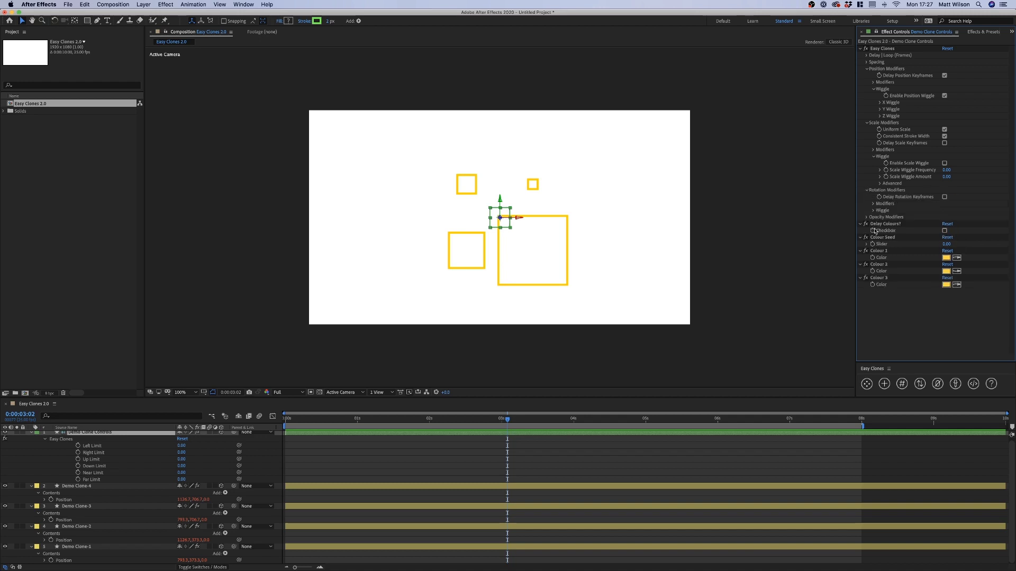
left_click(873, 211)
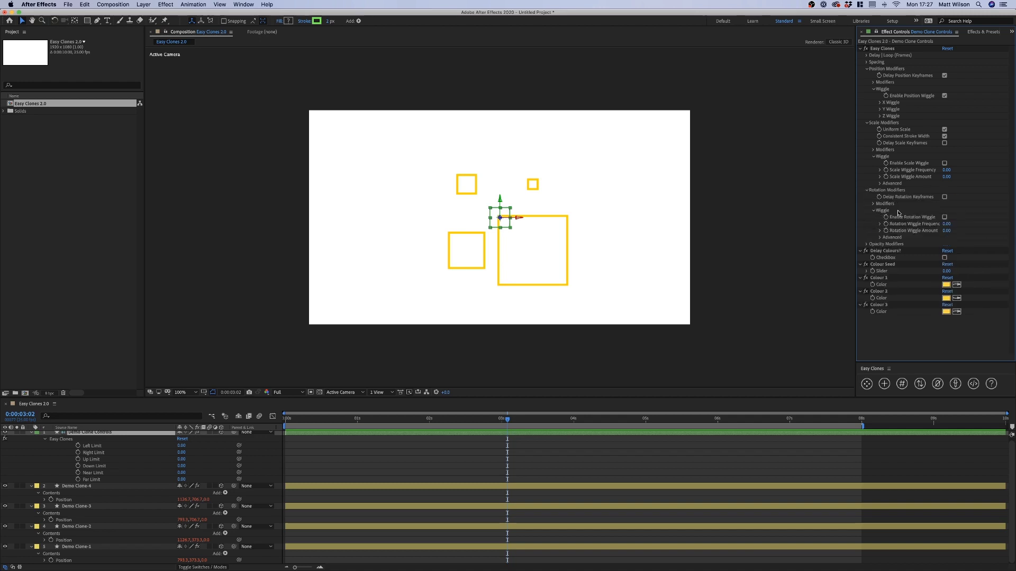
left_click(868, 244)
left_click(873, 265)
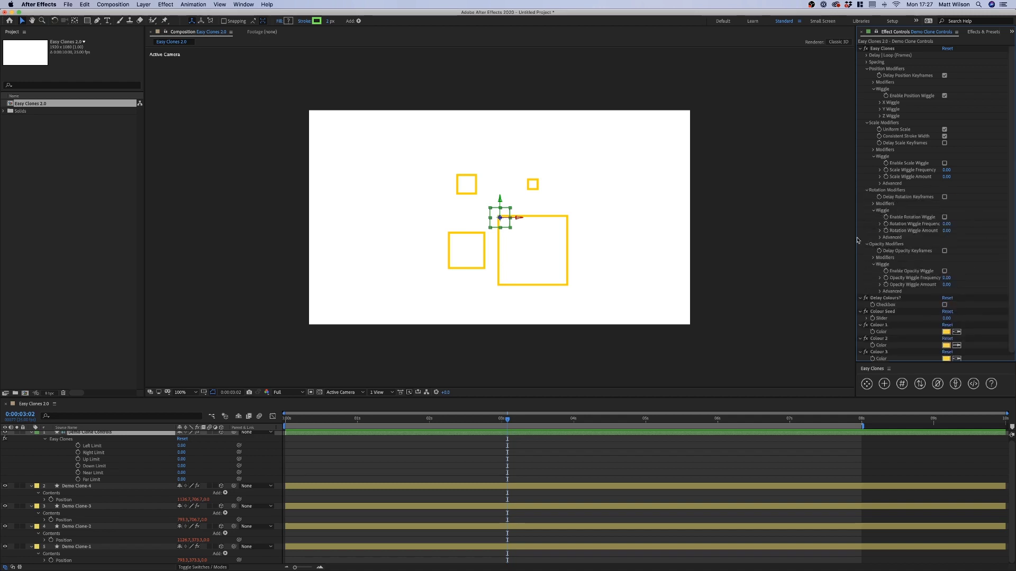
left_click(874, 266)
left_click(867, 244)
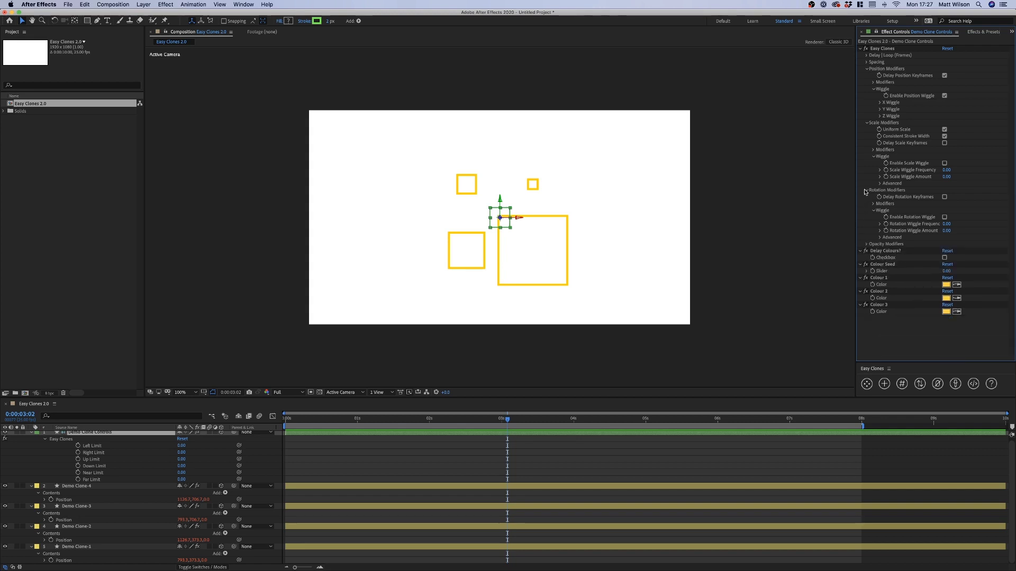
left_click(866, 190)
left_click(867, 122)
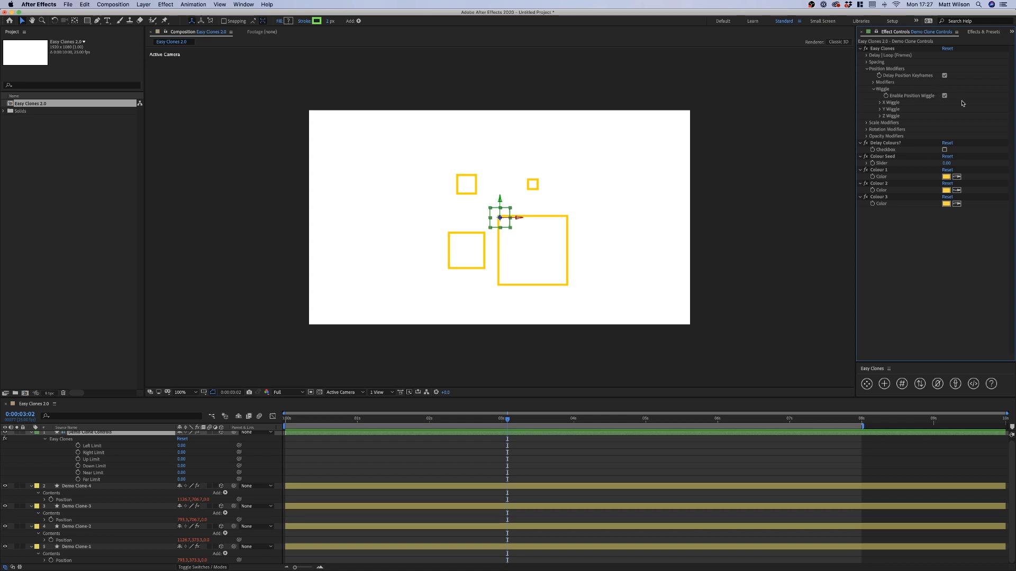
Step: Keep Position Wiggle enabled and set the X Wiggle Frequency to 1 and X Wiggle Amount to 100
left_click(944, 96)
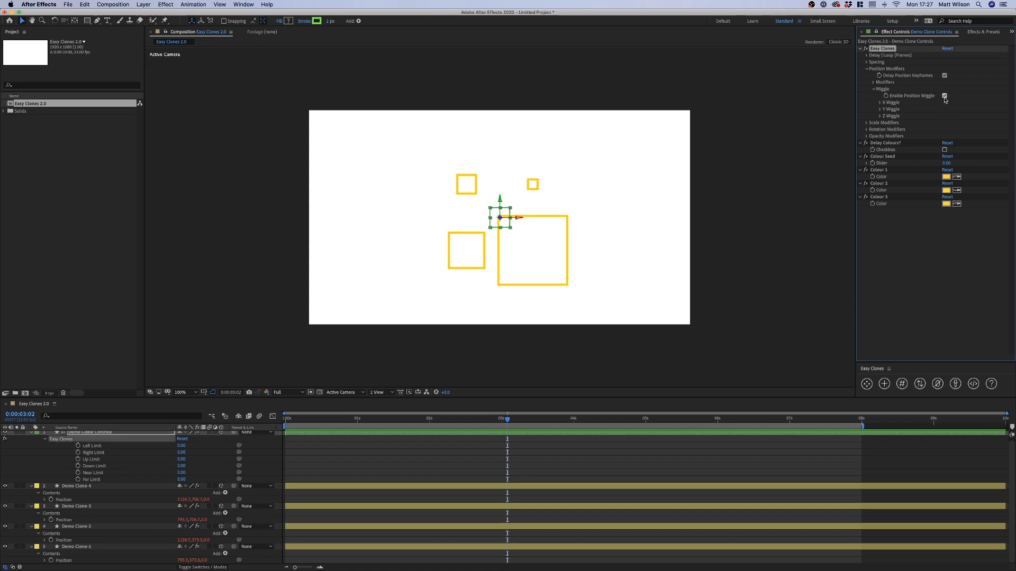
left_click(944, 97)
left_click(879, 103)
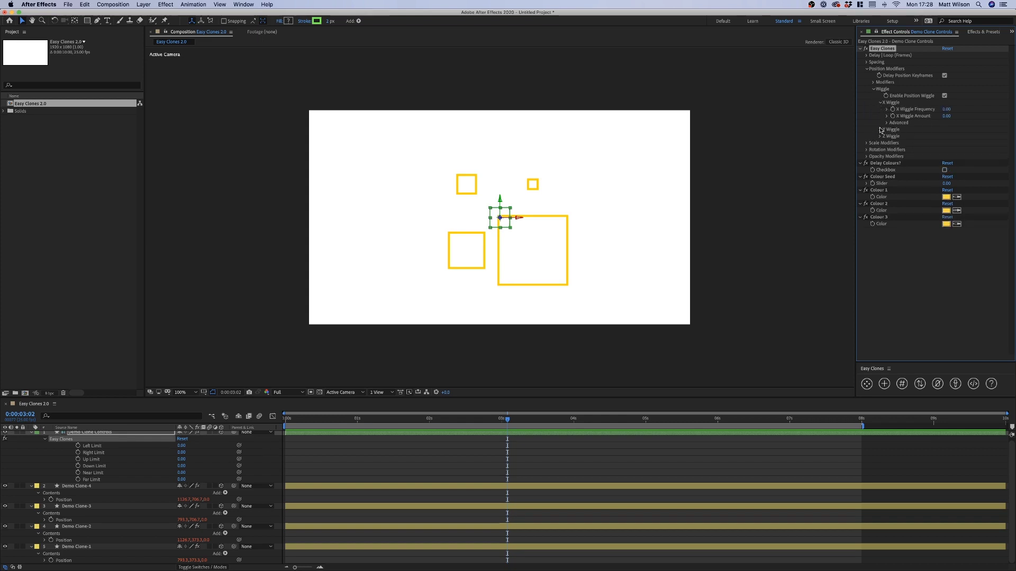
left_click(946, 109)
type("1")
left_click(947, 116)
type("100")
key("Return")
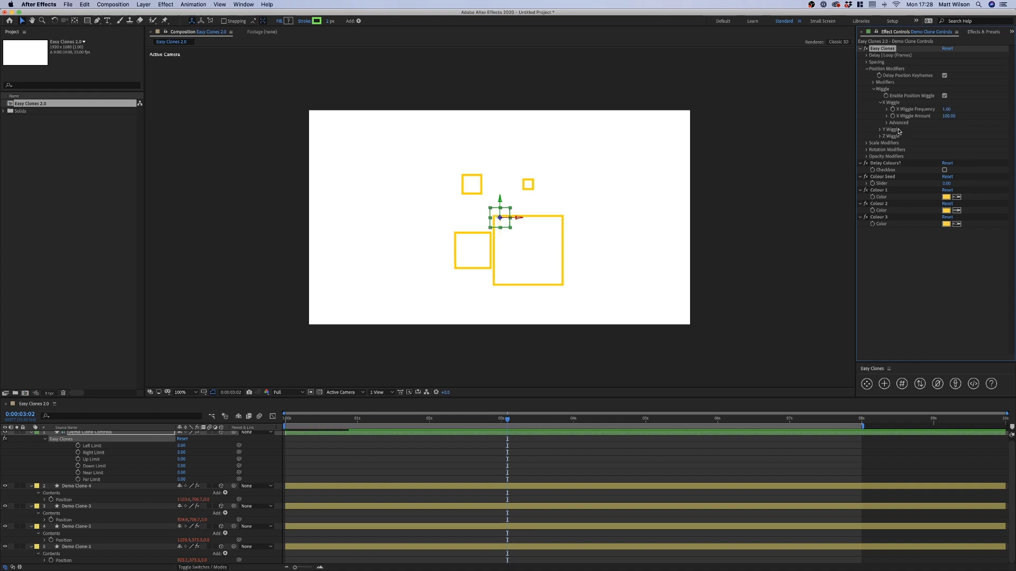
Step: Expand the X Wiggle's Advanced settings and preview the wiggle with the work area ending at about one second
left_click(886, 123)
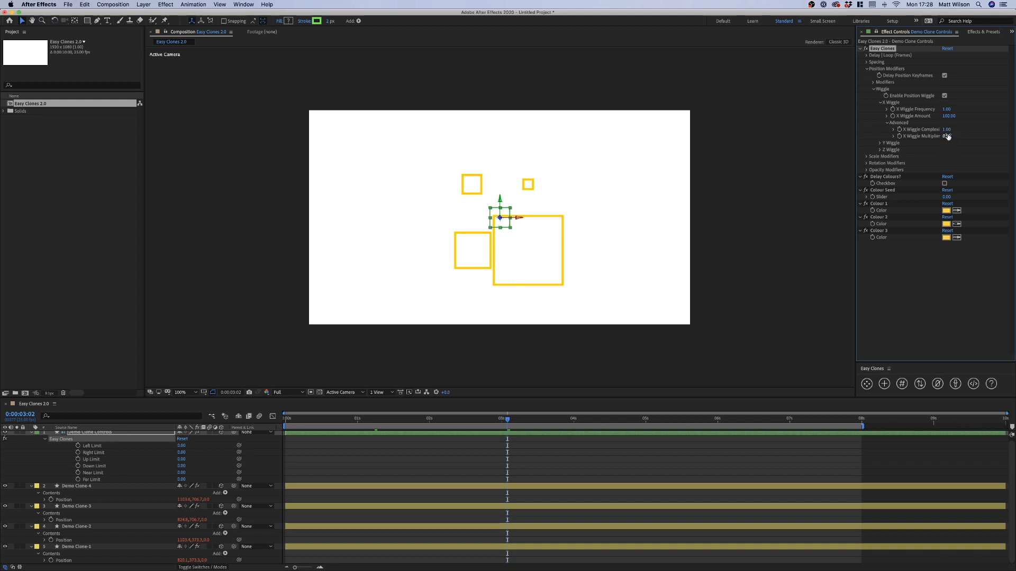
left_click(947, 130)
key("Return")
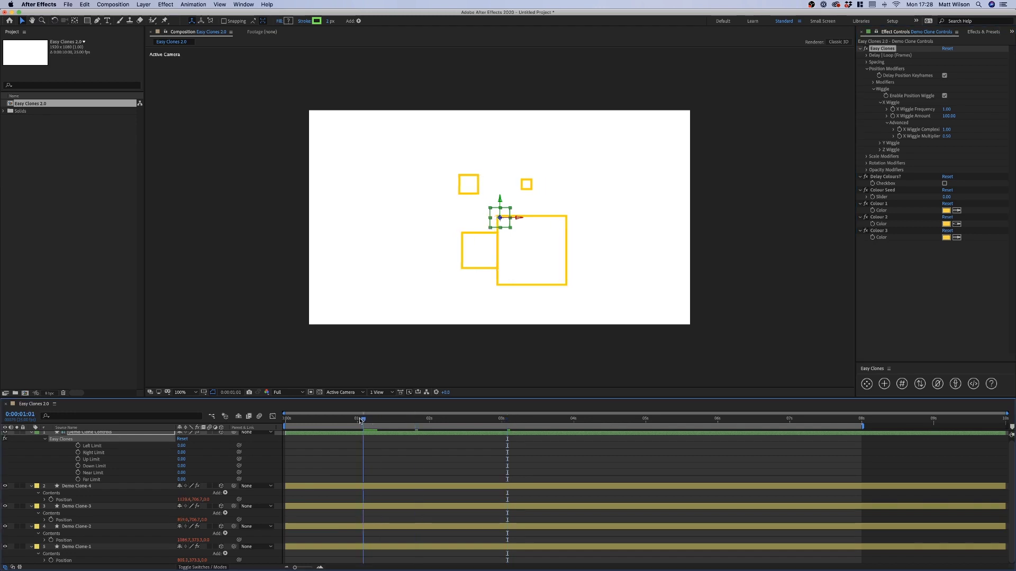
left_click(358, 421)
key("space")
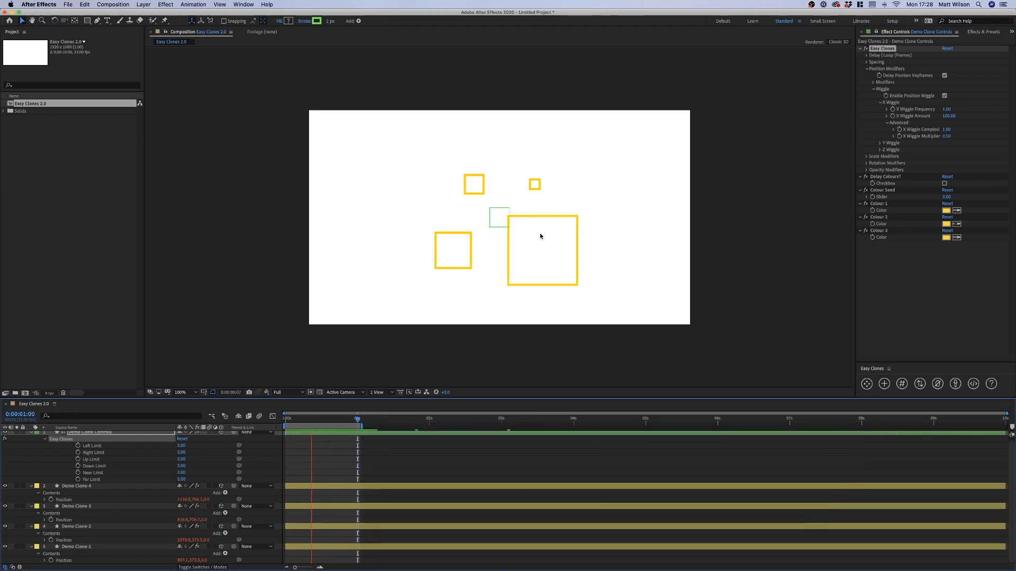
Step: Try an X Wiggle Complexity of 2 with a higher multiplier, preview the motion, and undo both changes
left_click(946, 129)
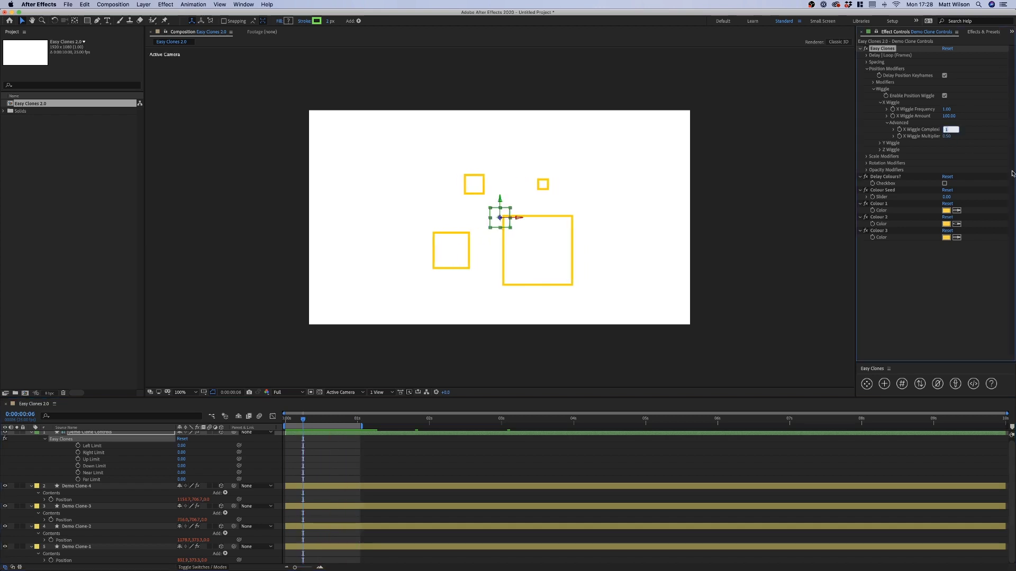
type("2")
key("Return")
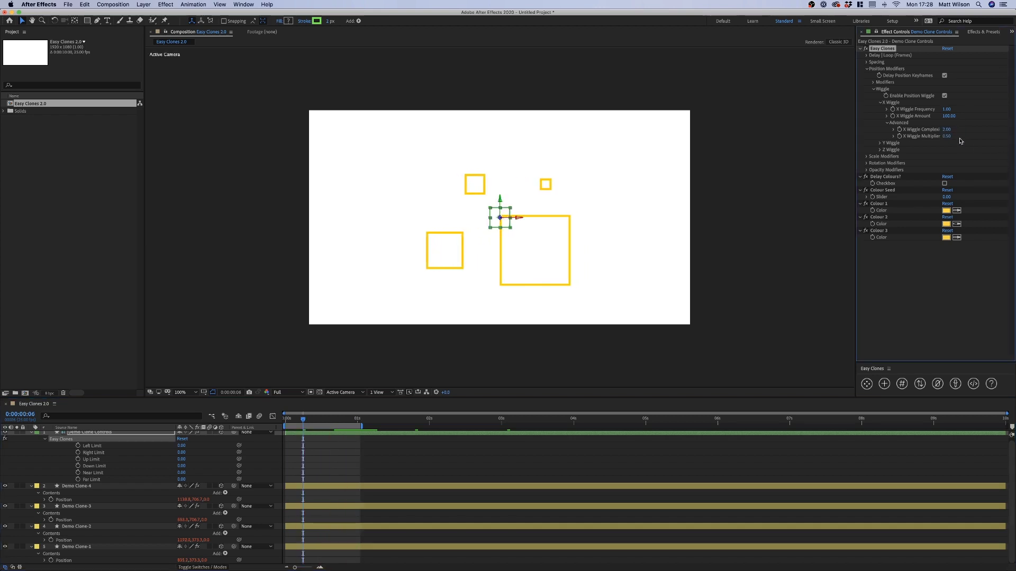
left_click(948, 136)
key("Return")
key("space")
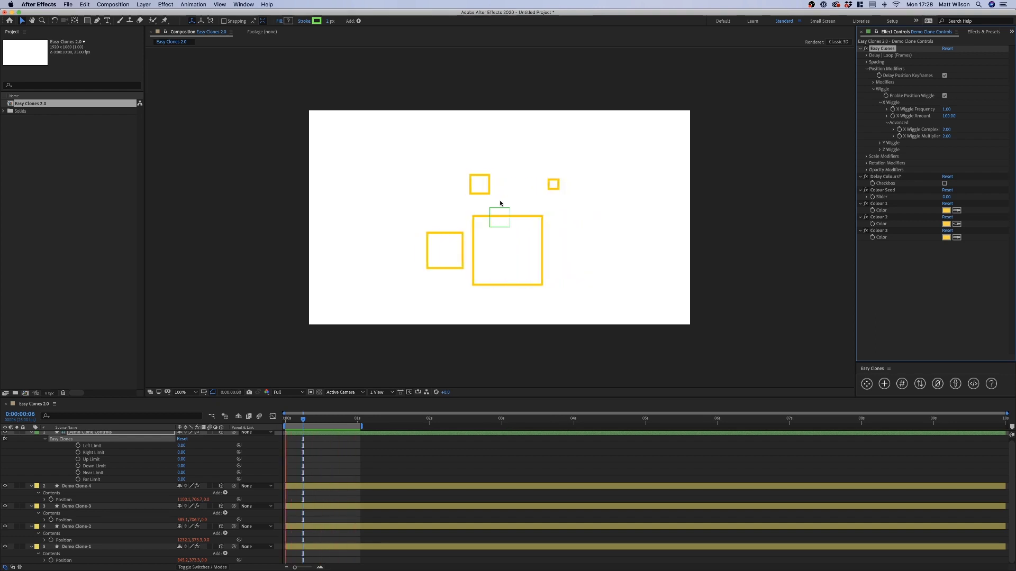
key("space")
left_click_drag(947, 136, 959, 136)
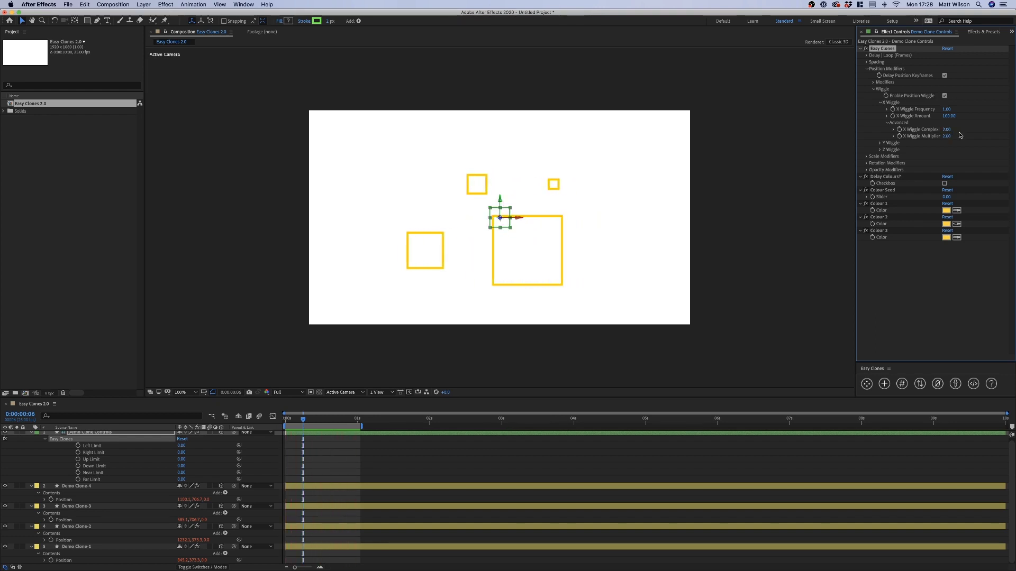
key("super+z")
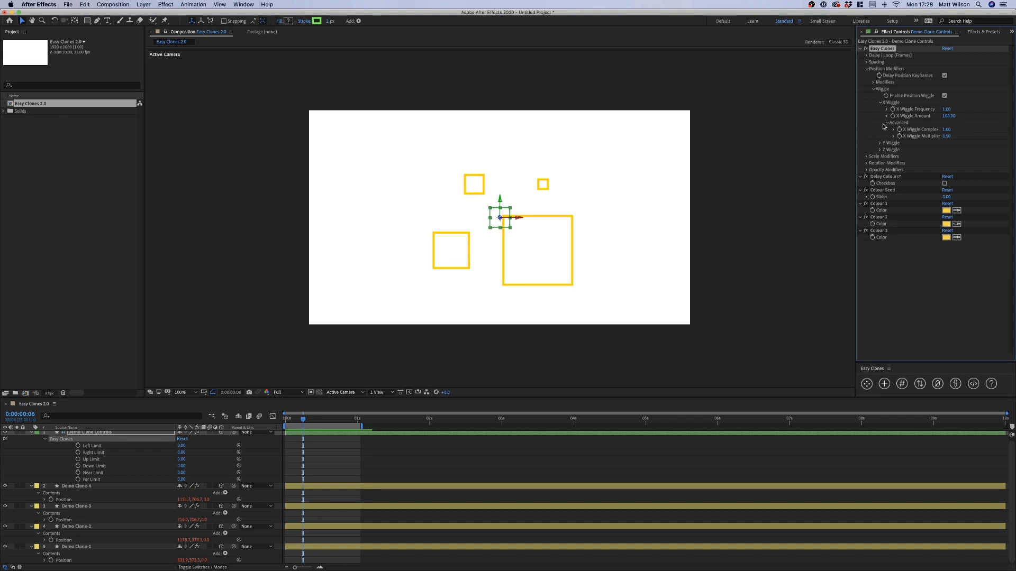
left_click(888, 122)
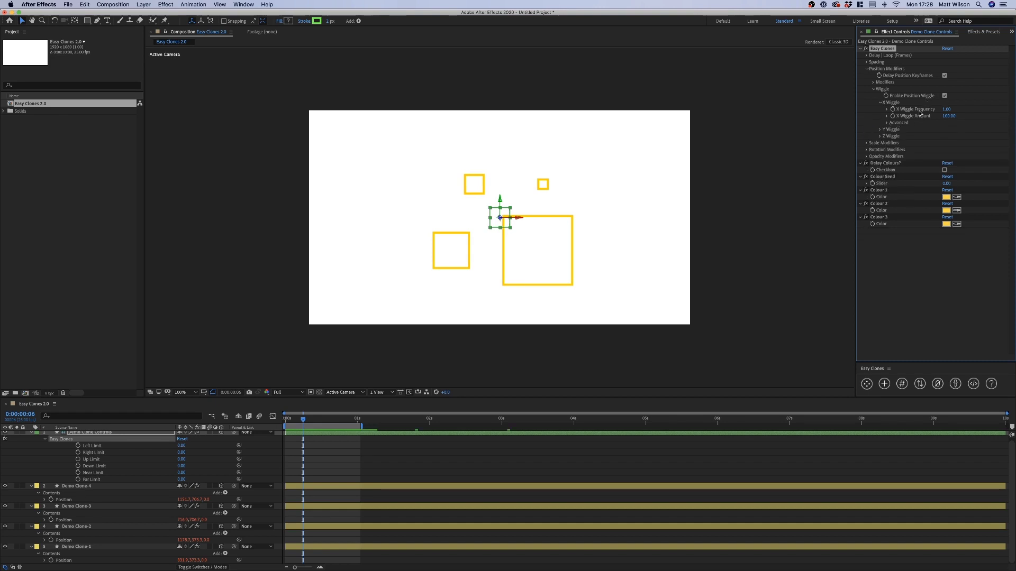
Step: Set the Y Wiggle Frequency to 1 and the Y Wiggle Amount to 100
left_click(879, 130)
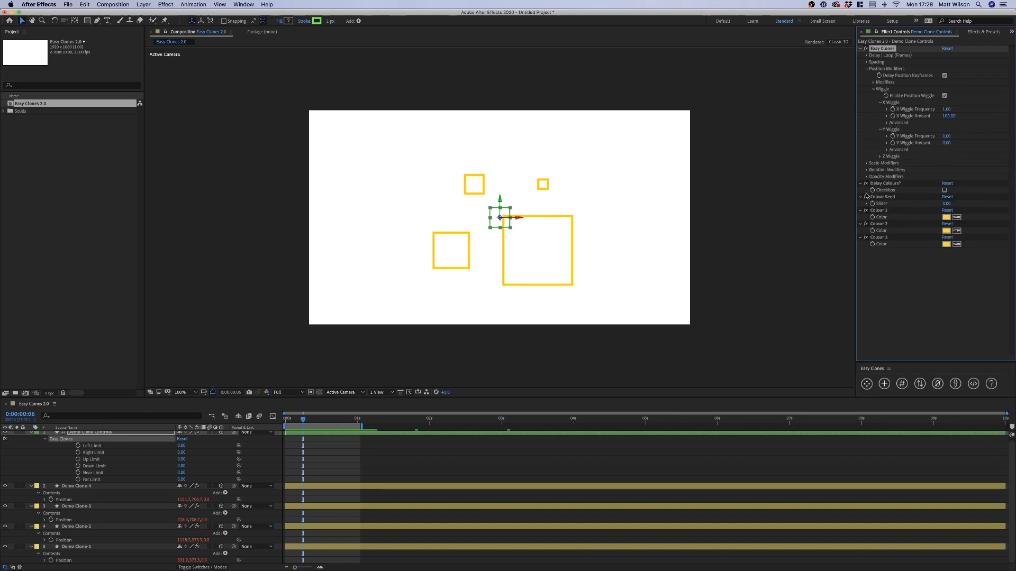
left_click(947, 136)
type("1")
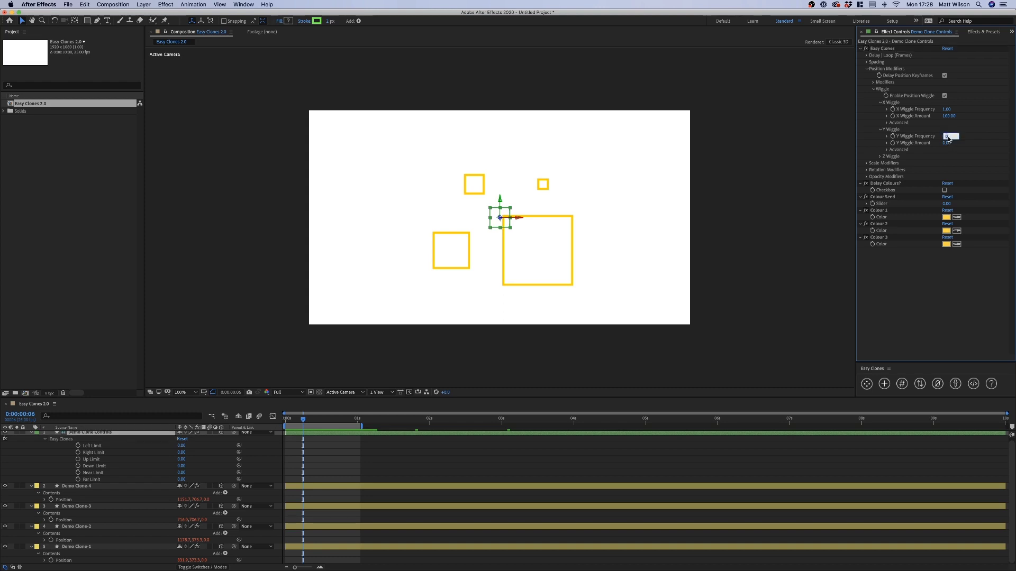
key("Return")
left_click(950, 144)
type("100")
key("Return")
Step: Set the Z Wiggle Frequency to 1 and the Z Wiggle Amount to 100
left_click(881, 157)
left_click(945, 163)
type("1")
key("Return")
left_click(946, 169)
type("100")
key("Return")
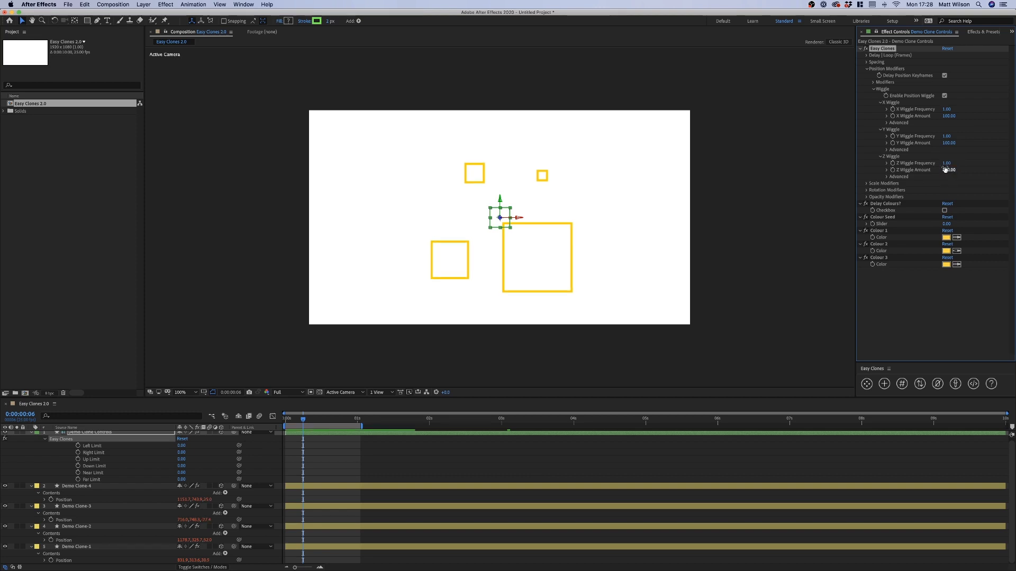
Step: Expand the Wiggle Loop settings within Delay | Loop (Frames) and enable Wiggle Loop
left_click(562, 431)
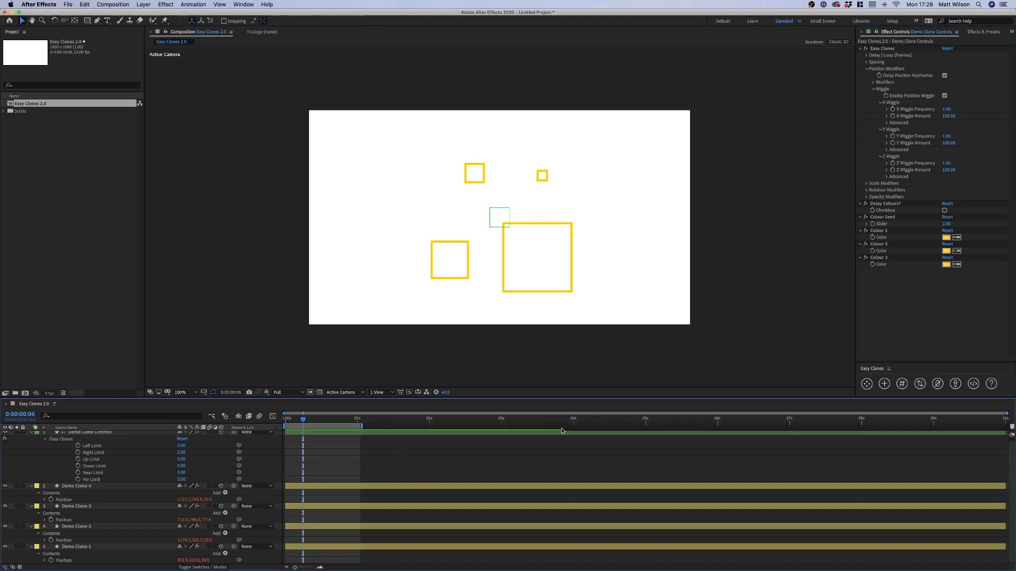
left_click(866, 55)
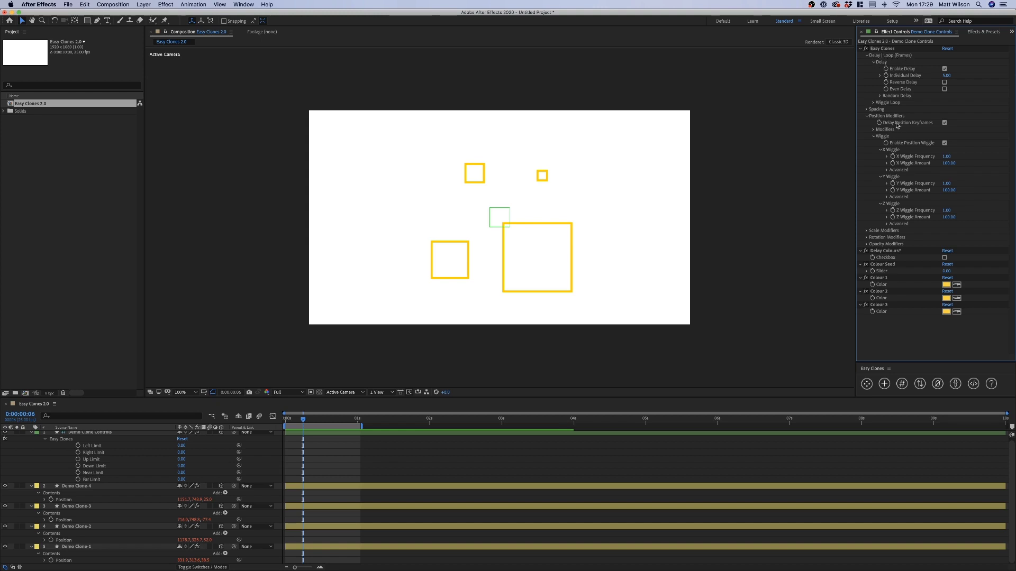
left_click(874, 103)
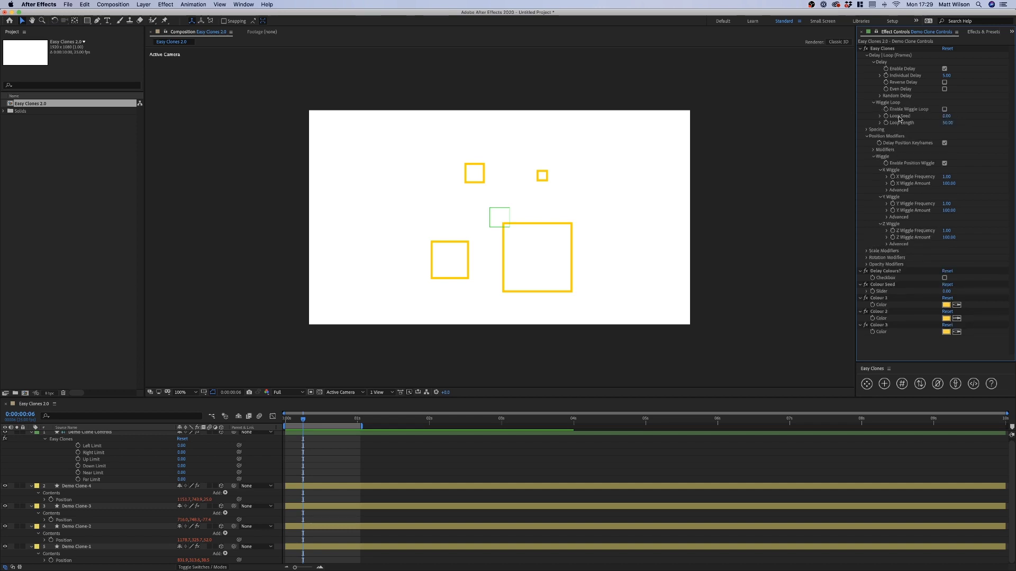
left_click(943, 110)
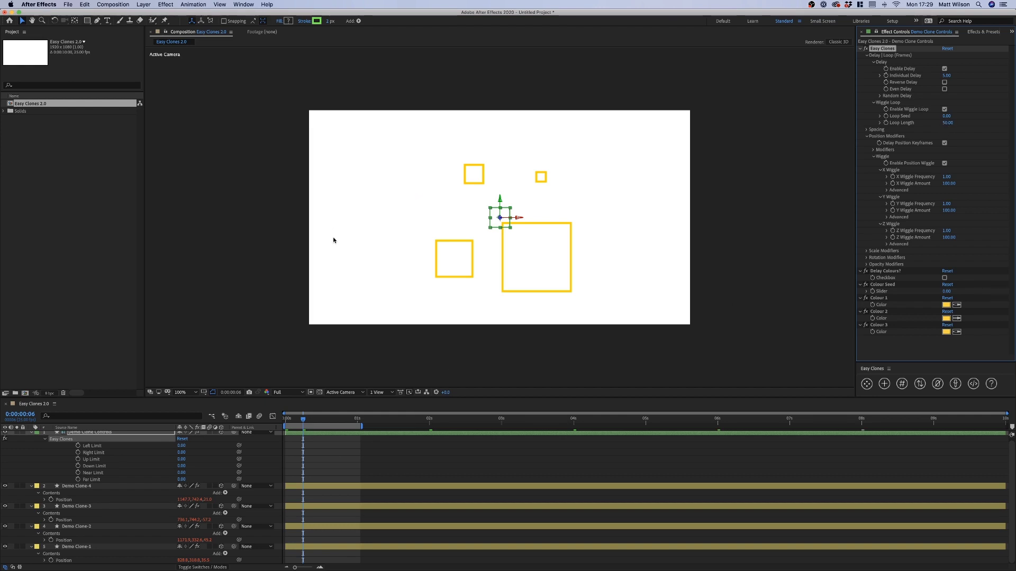
Step: End the work area at 0:00:01:24 and preview the looping wiggle from the start
left_click(405, 474)
left_click_drag(305, 422, 271, 420)
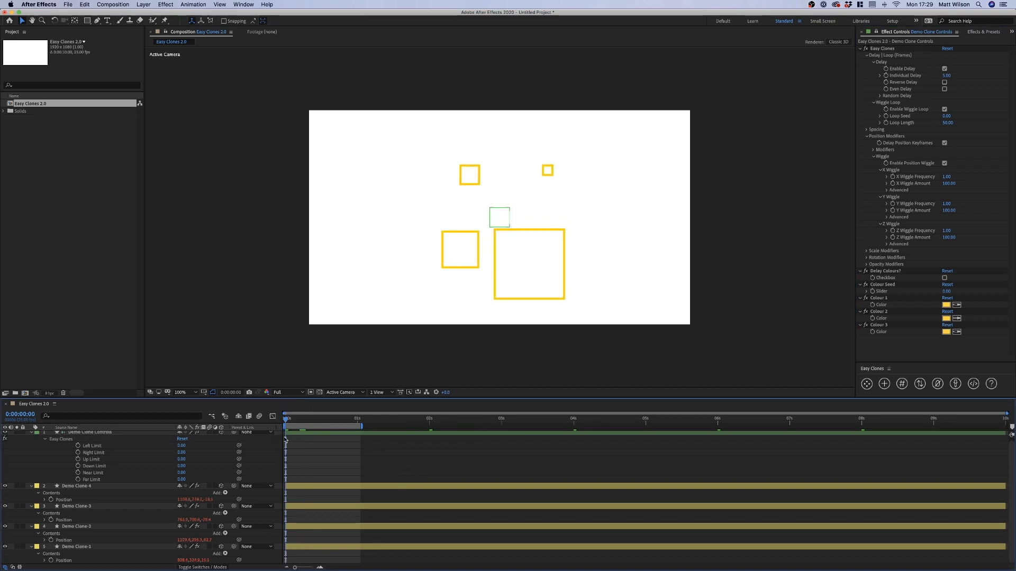
key("space")
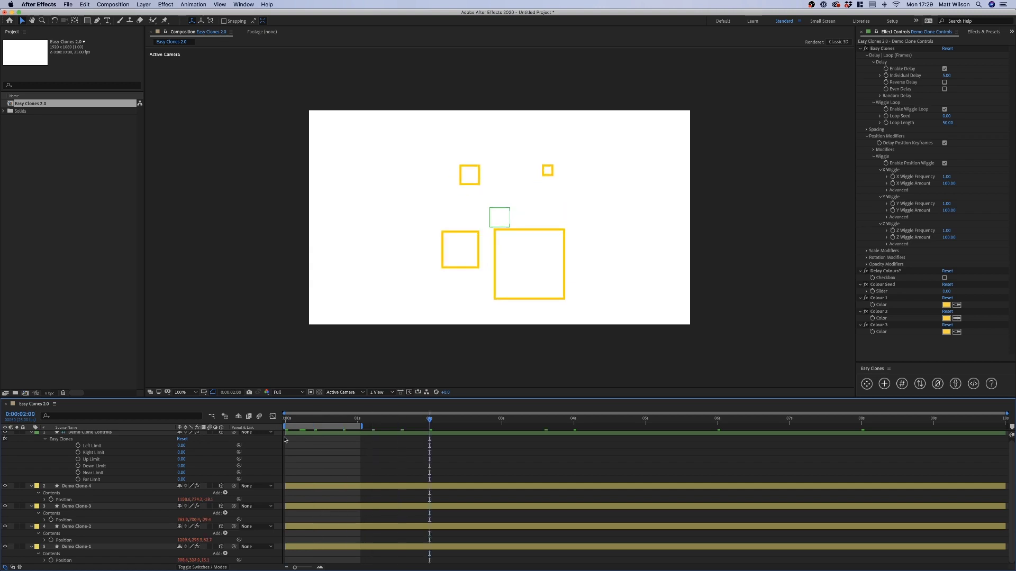
key("Page_Up")
key("n")
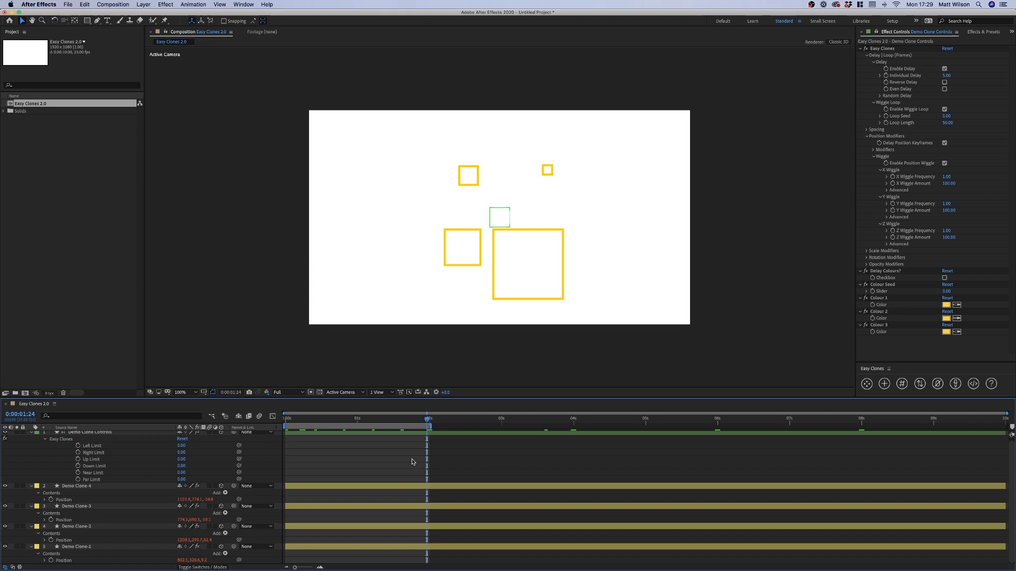
key("space")
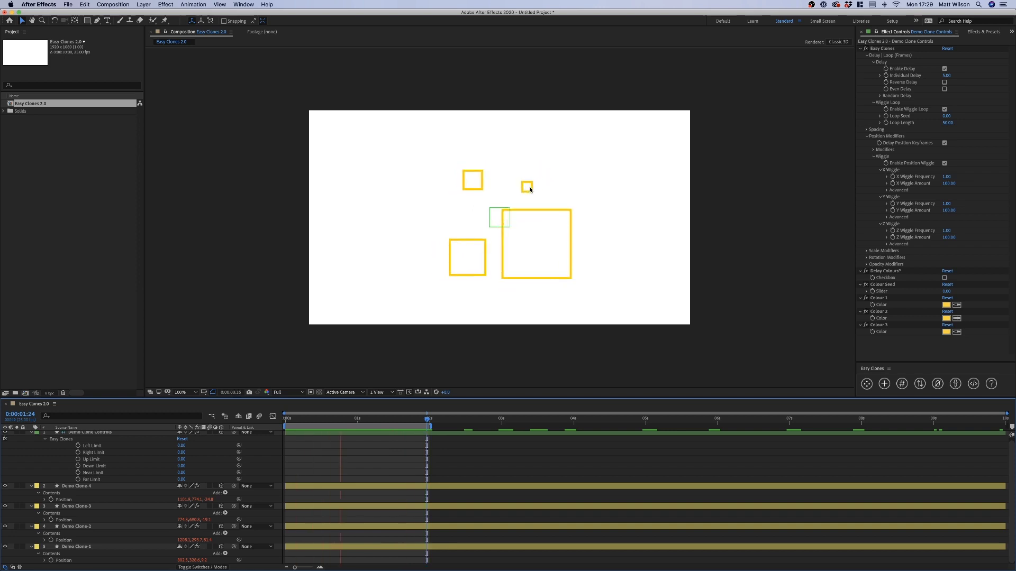
Step: Preview the animation with Wiggle Loop disabled to compare it, and re-enable Wiggle Loop
left_click(946, 112)
left_click(945, 110)
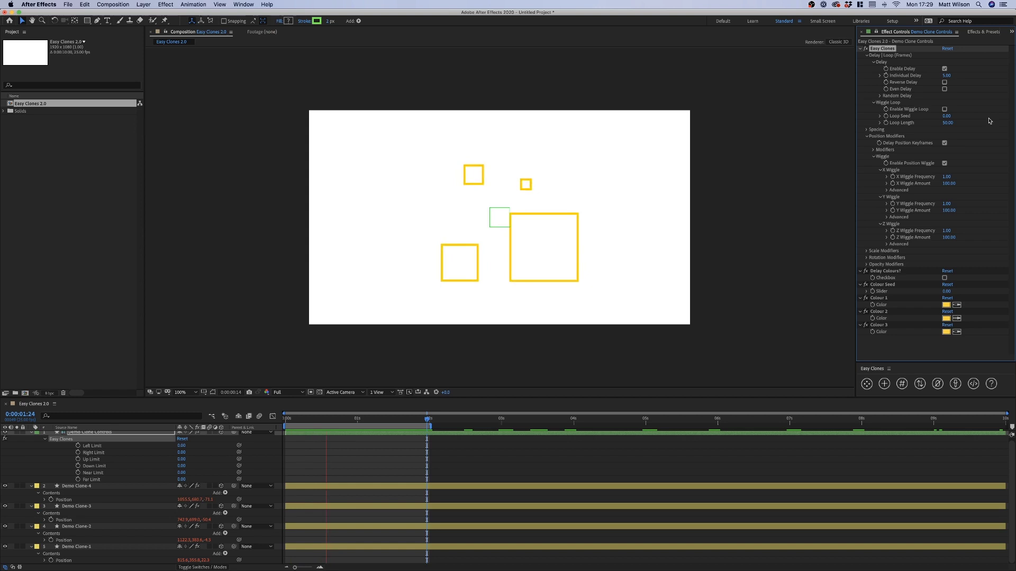
key("space")
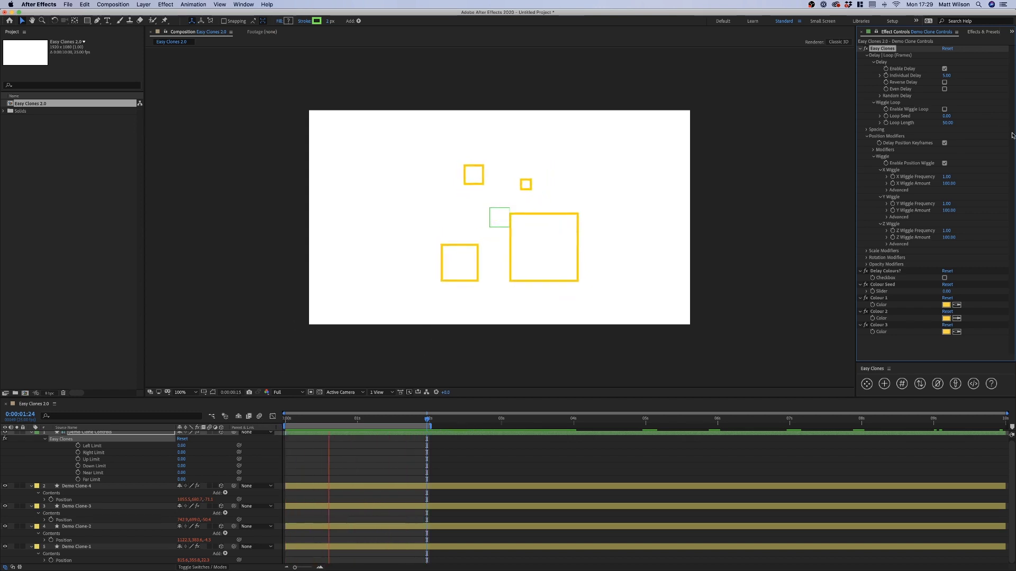
left_click(945, 109)
key("space")
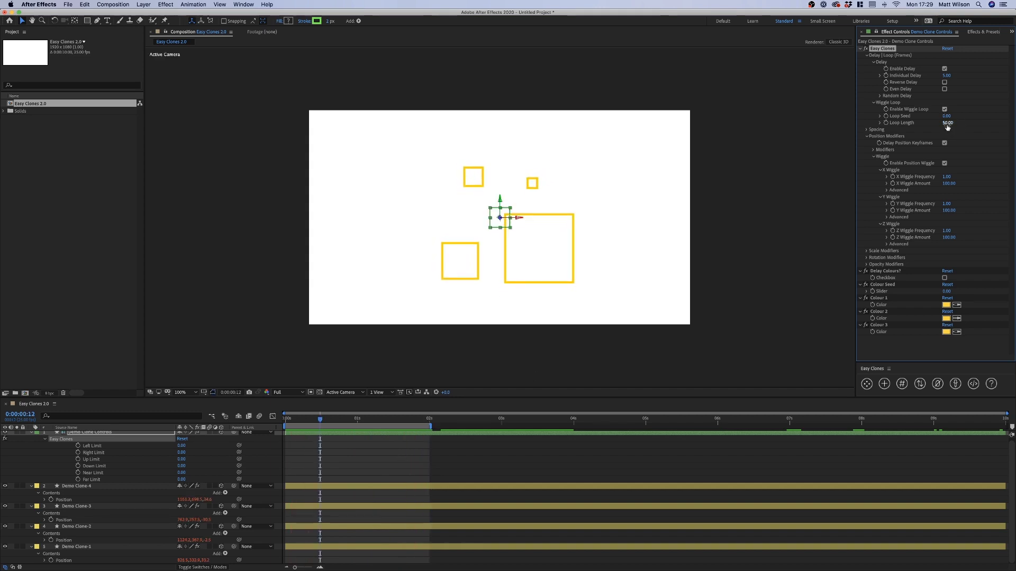
Step: Set the Wiggle Loop's Loop Length to 100
left_click(948, 123)
type("100")
key("Return")
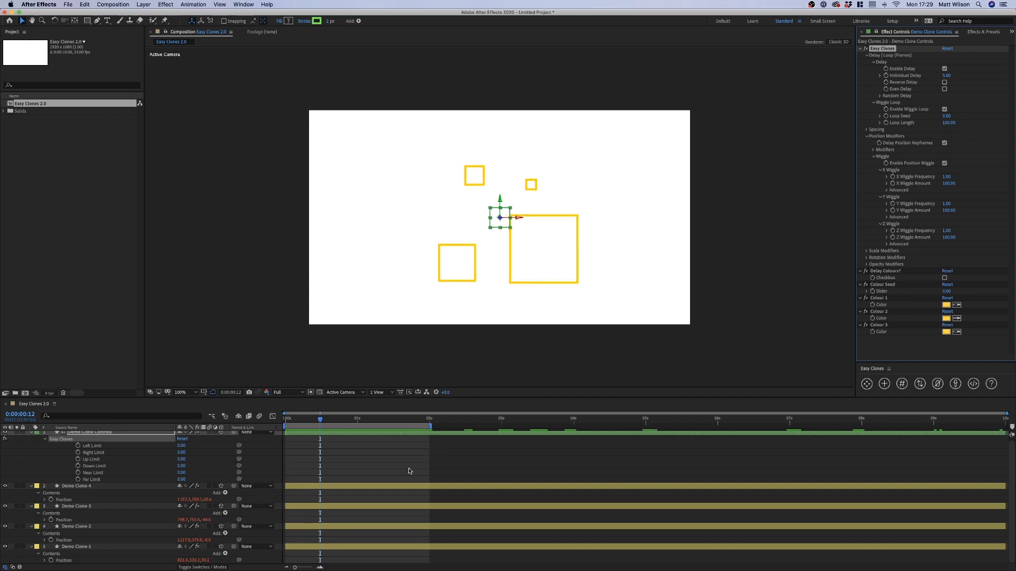
Step: Extend the work area to end at 0:00:03:24 and preview the looping wiggle
left_click(574, 425)
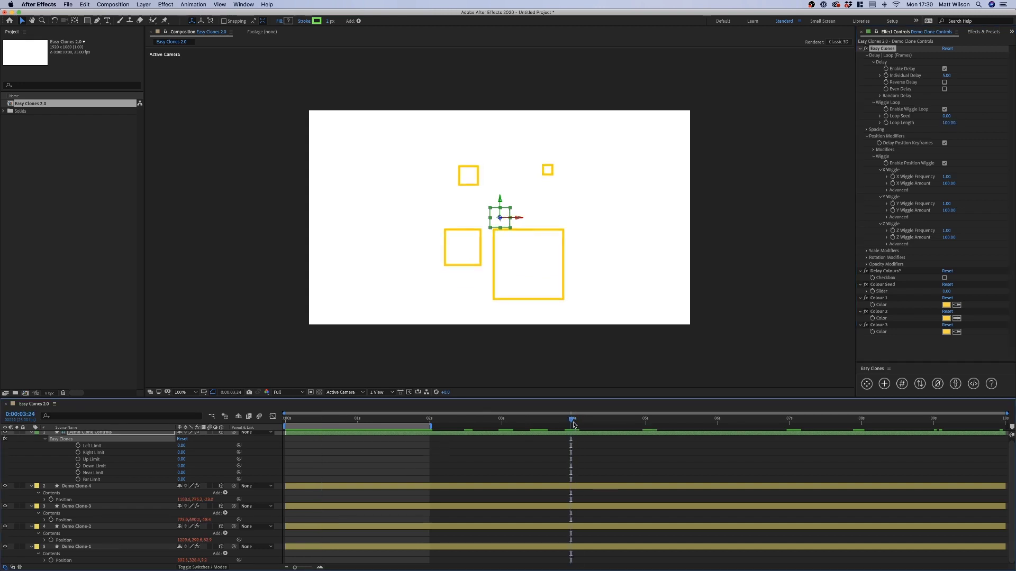
key("space")
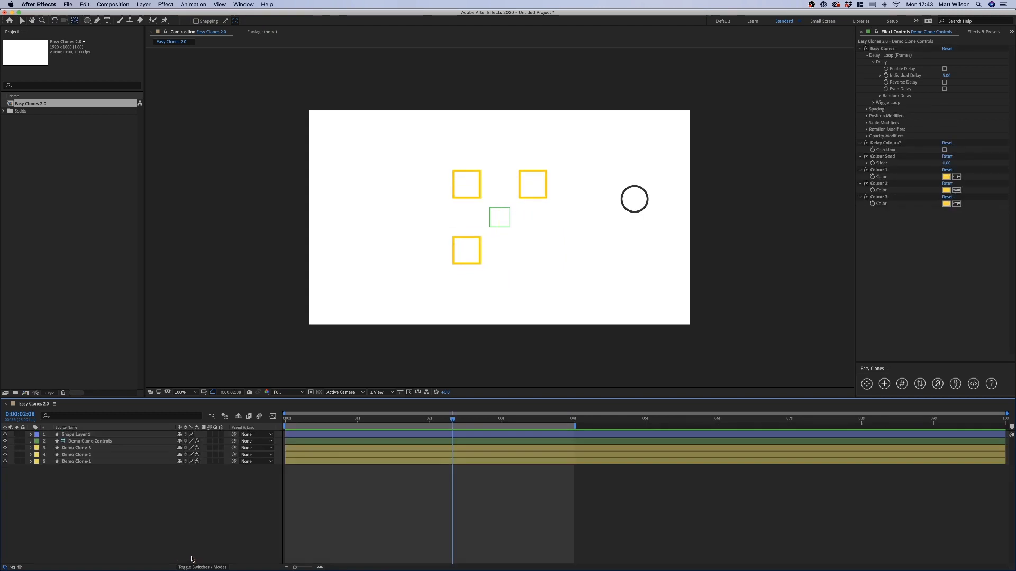
Step: Add the circle shape layer to the existing Demo clone system with Centre to Control enabled
key("v")
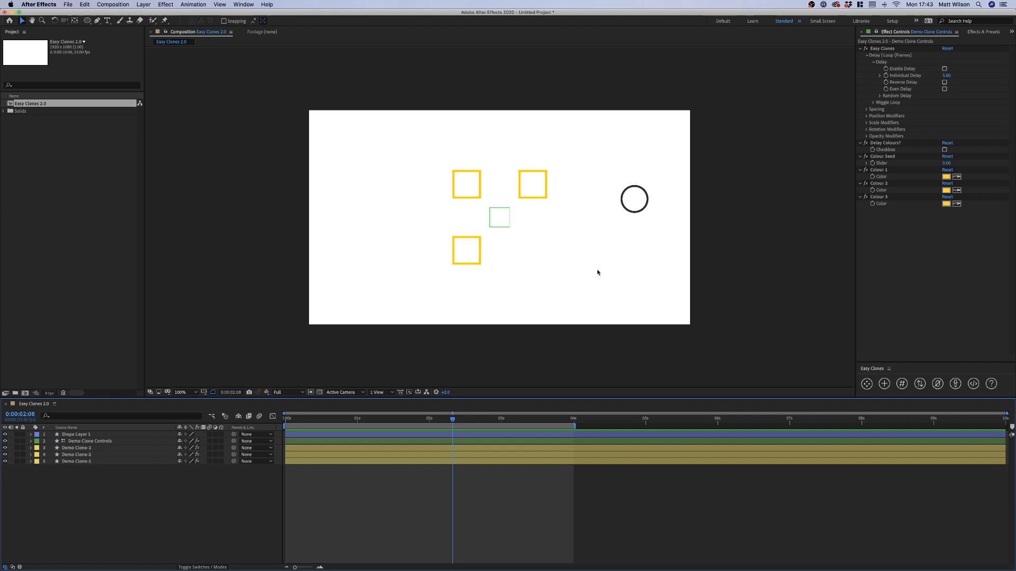
left_click(647, 200)
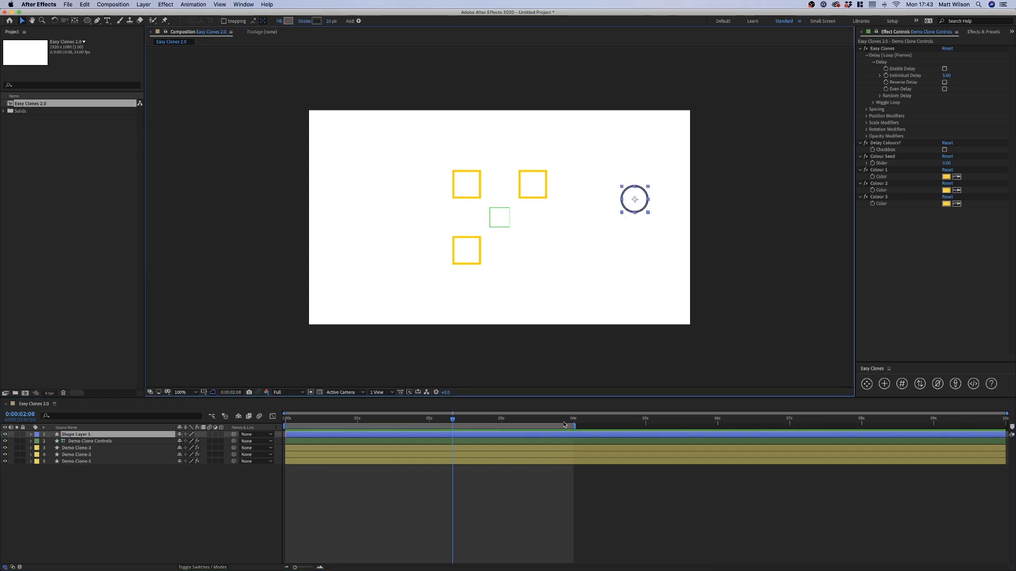
left_click(884, 385)
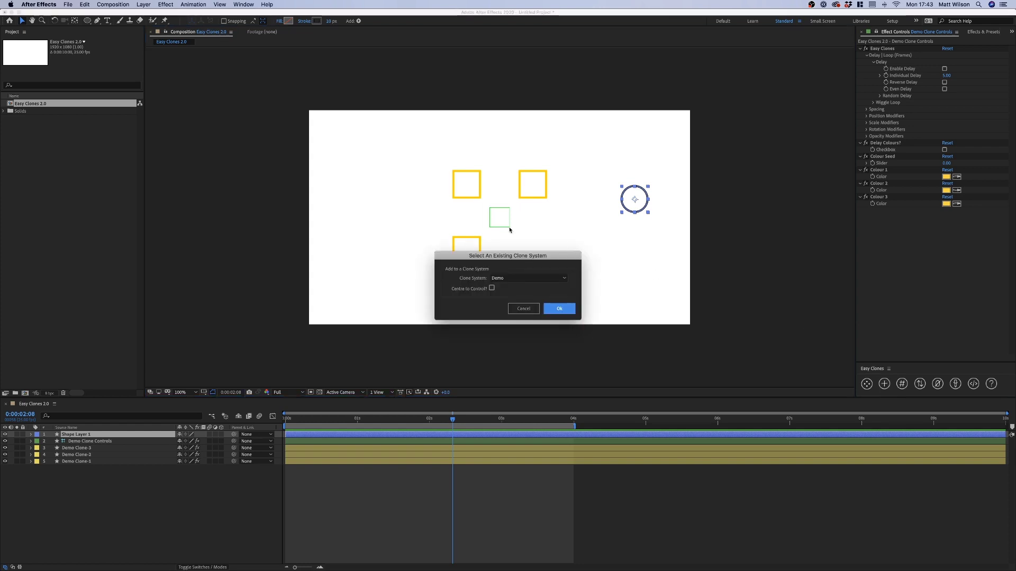
left_click_drag(522, 259, 526, 84)
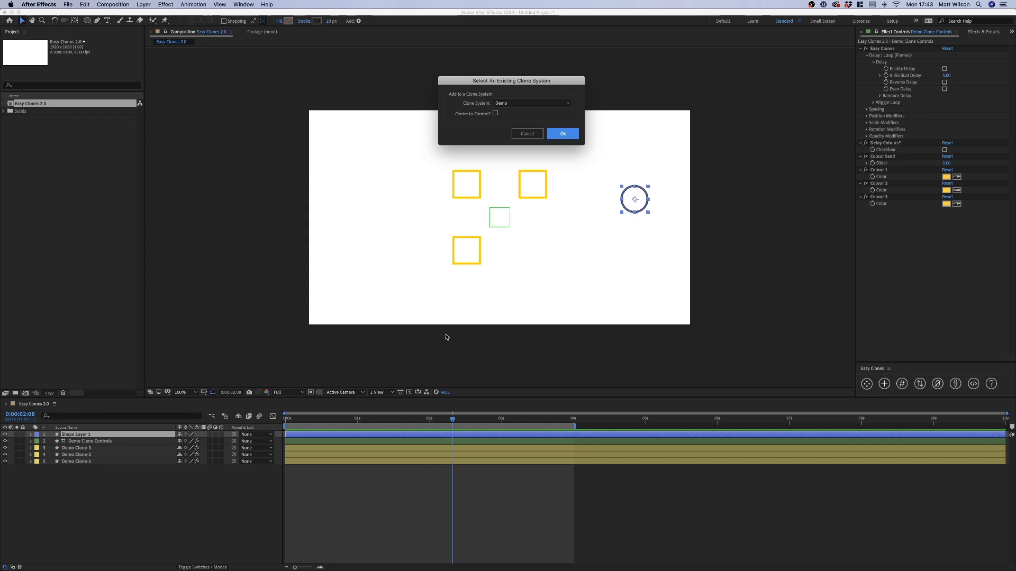
left_click(570, 104)
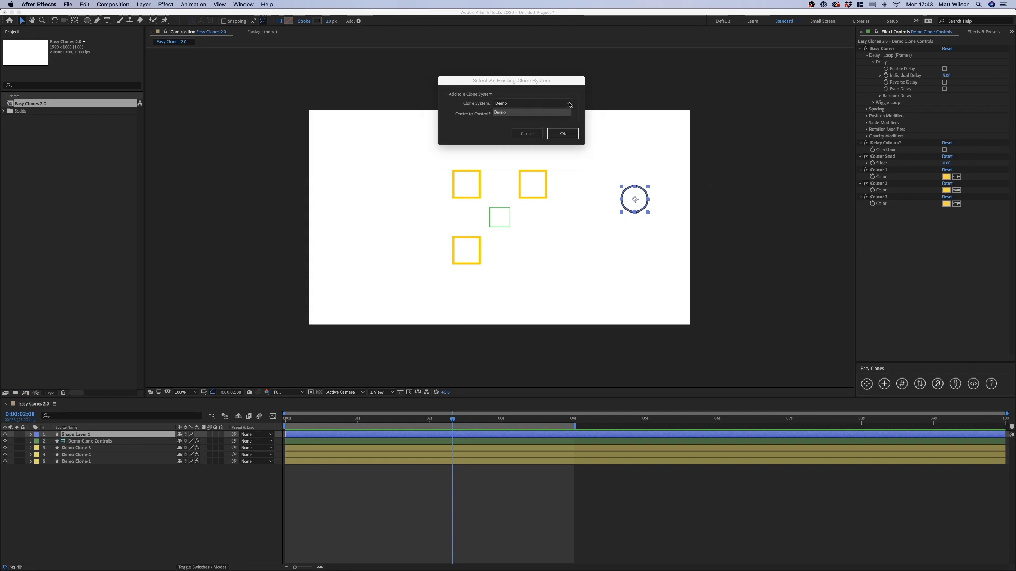
left_click(526, 109)
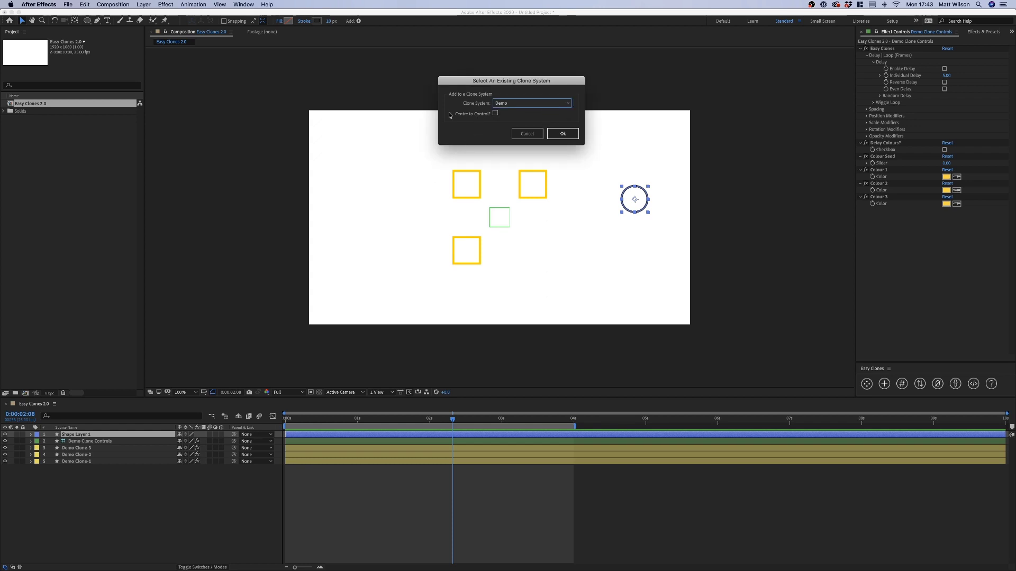
left_click(496, 114)
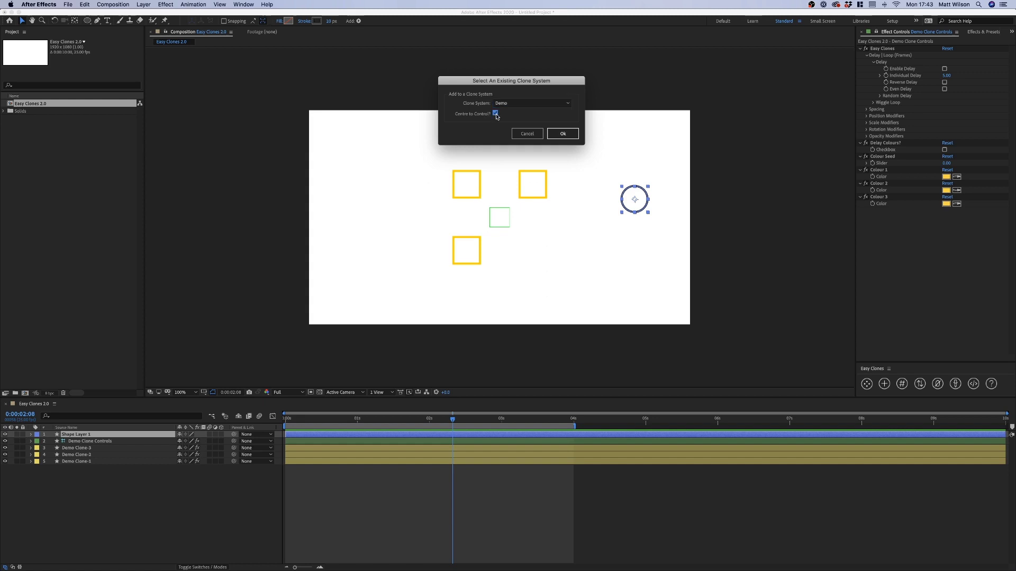
left_click(548, 137)
left_click(158, 523)
Step: Set the clone grid's Rows to 3 under Spacing and duplicate the circle clone twice to fill the new row
left_click(90, 442)
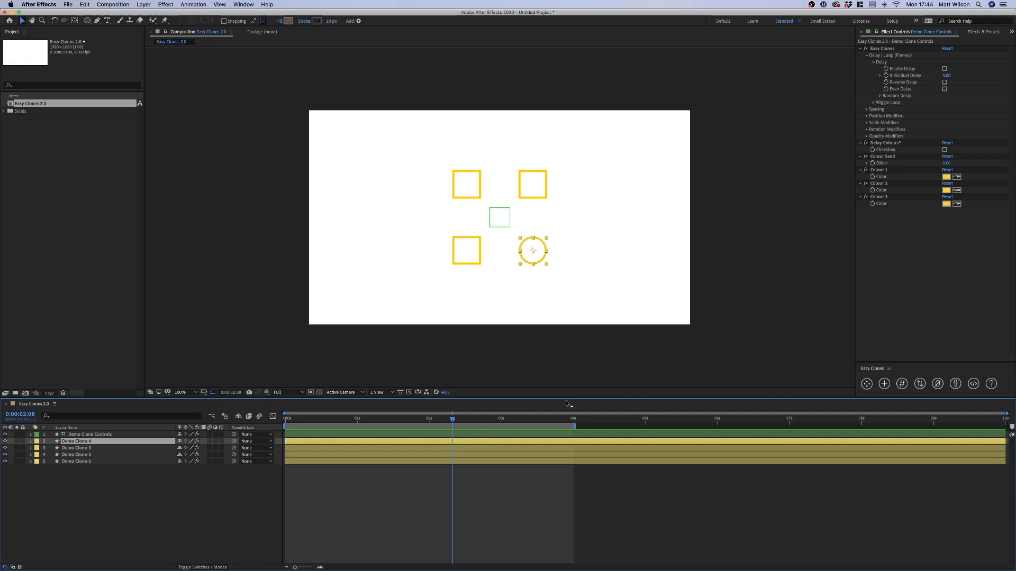
left_click(868, 109)
left_click(947, 150)
type("3")
key("Return")
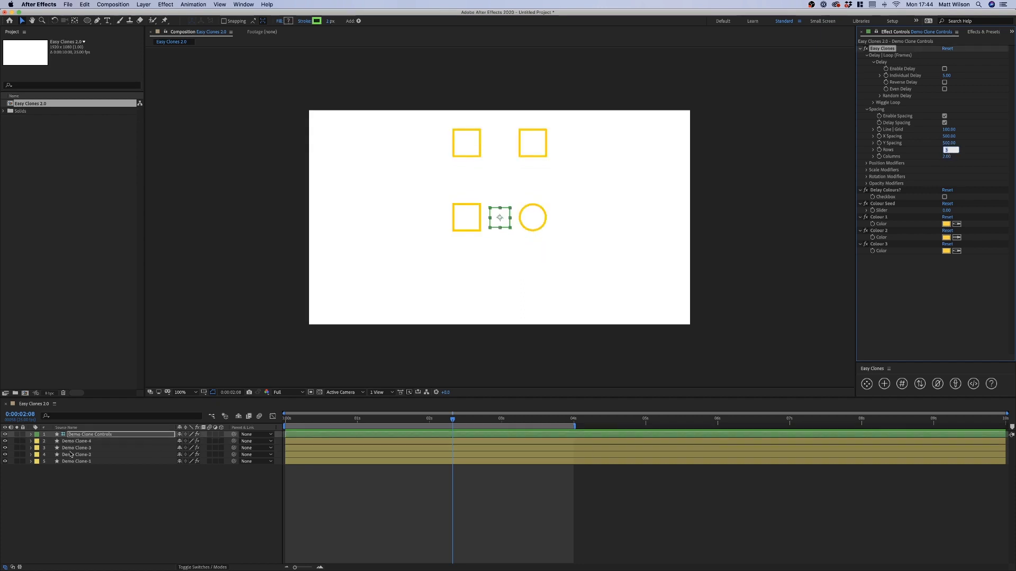
left_click(45, 485)
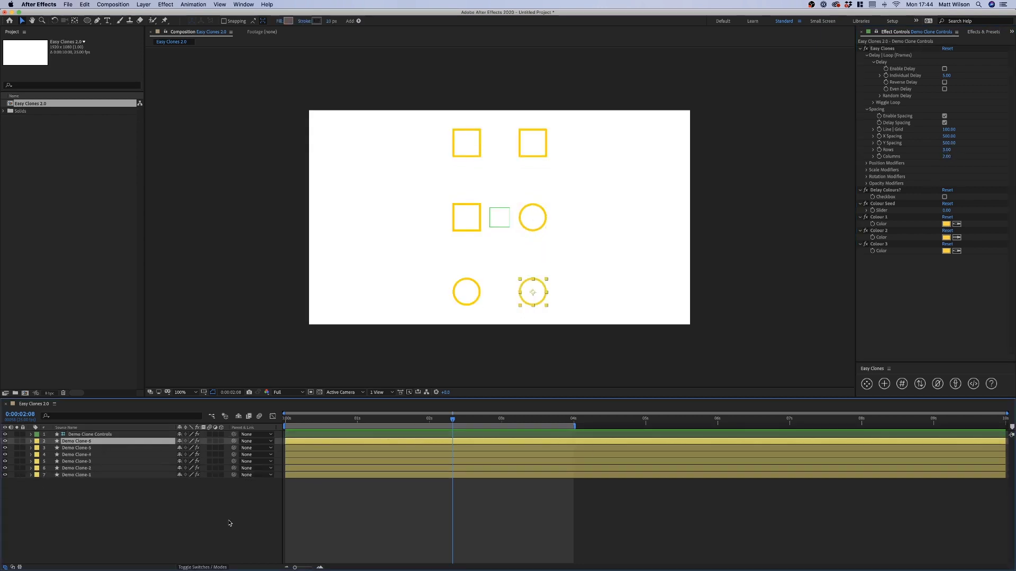
left_click(116, 503)
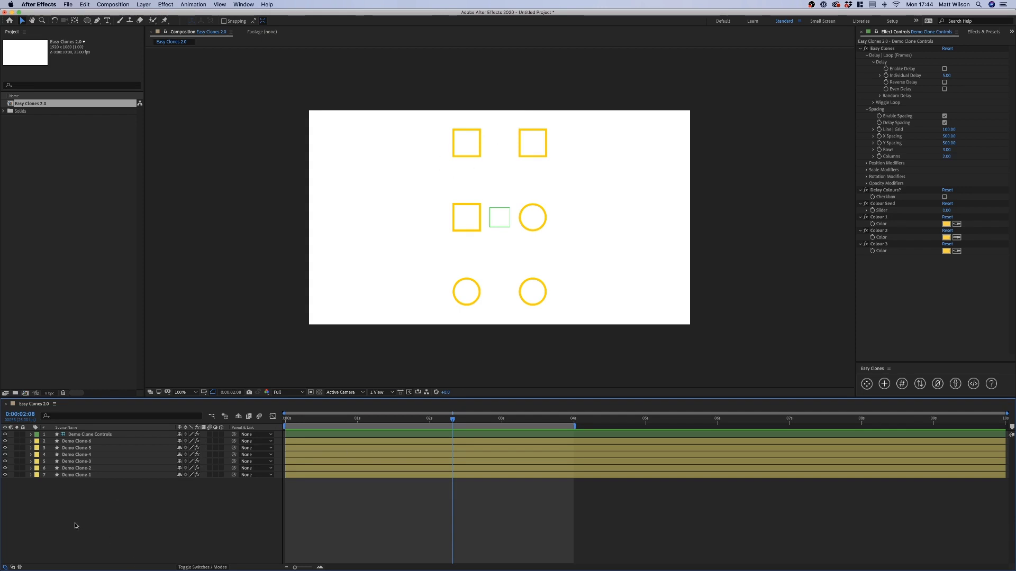
Step: Shuffle the layer order of all six Demo clones three times with the Easy Clones randomise command
left_click(78, 475)
left_click(91, 443, "shift")
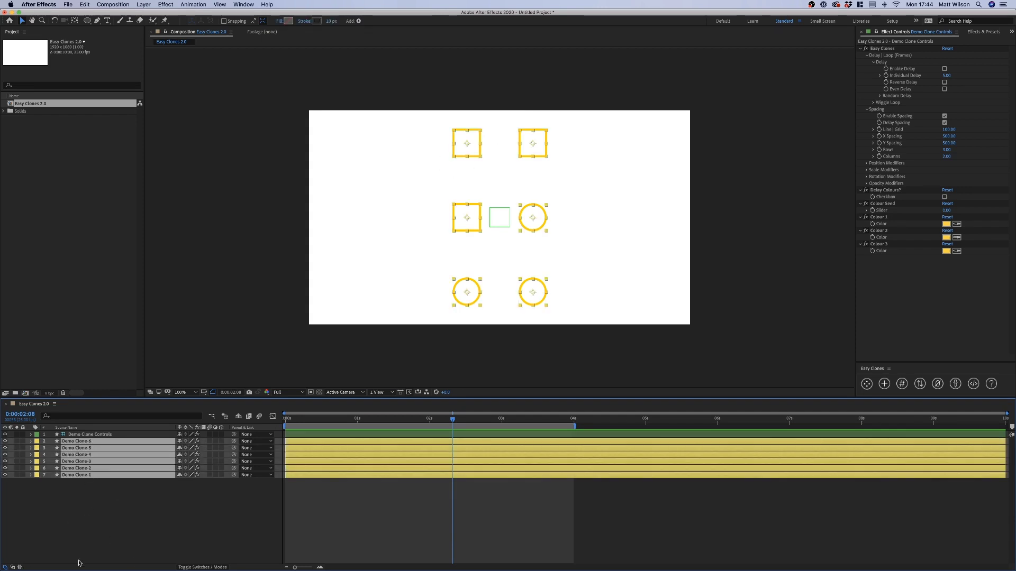
left_click(920, 384)
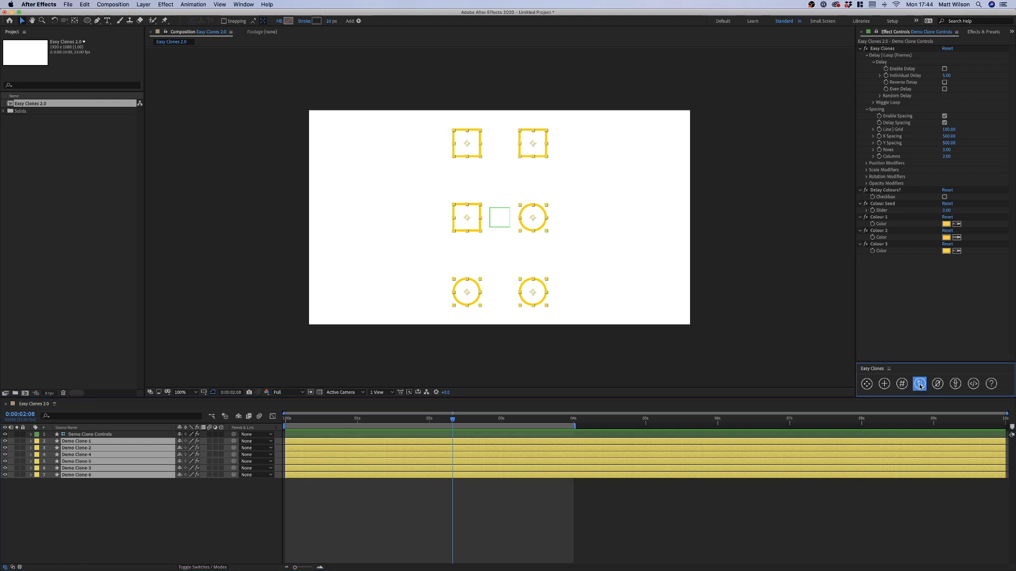
left_click(920, 385)
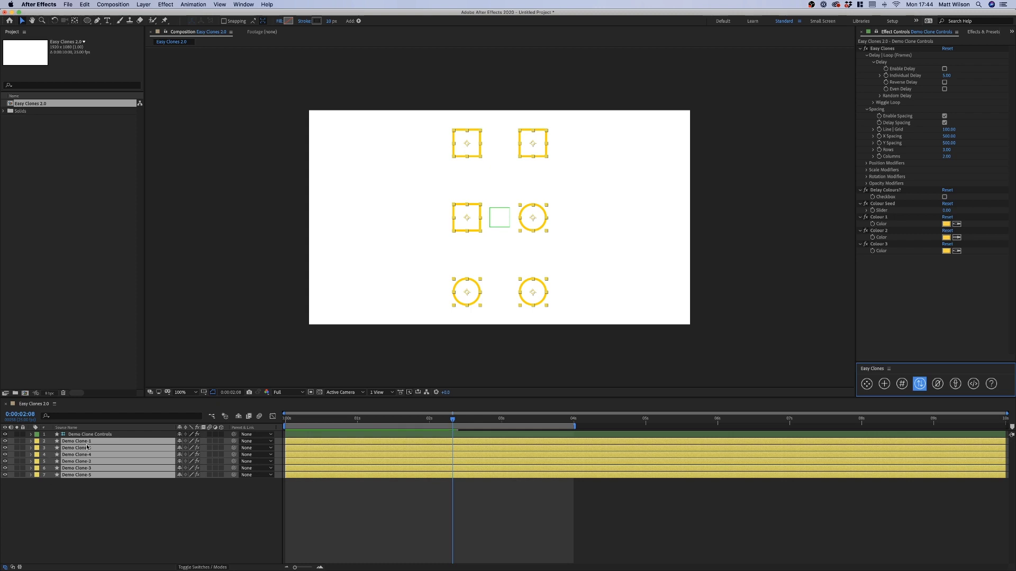
left_click(919, 385)
left_click(145, 512)
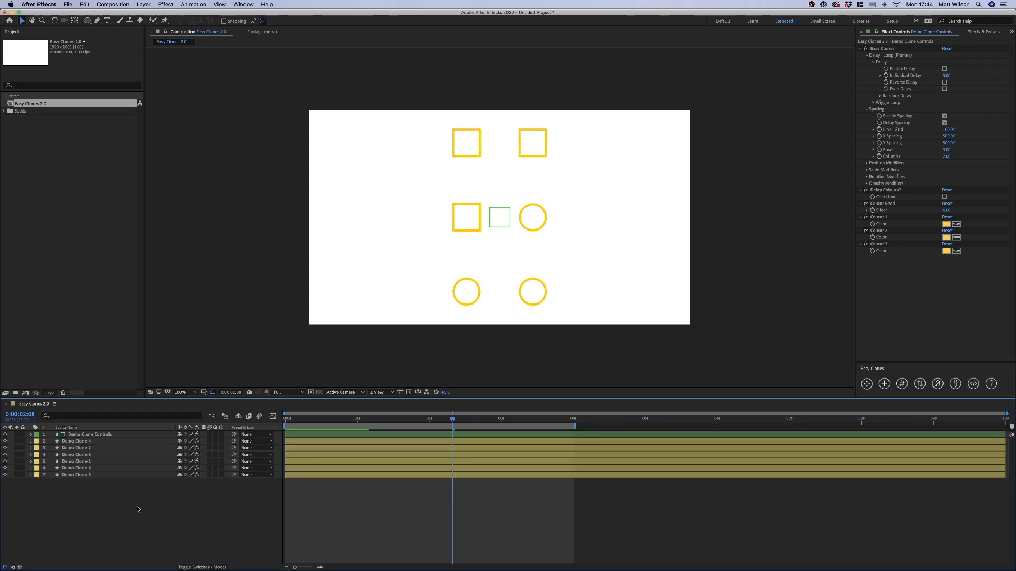
Step: Renumber all six shuffled Demo clones to match their current layer order
left_click(79, 475)
left_click(85, 442, "shift")
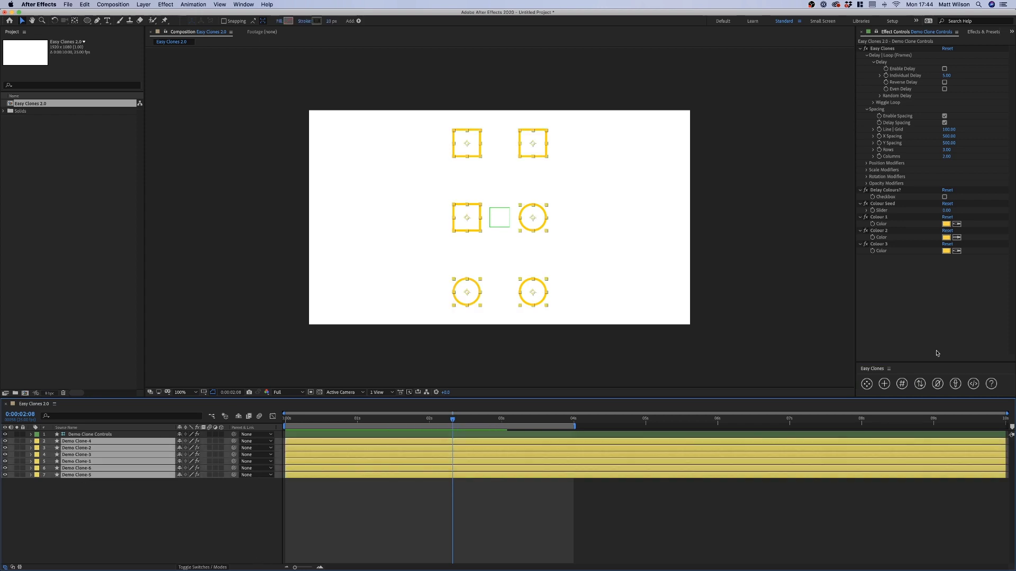
left_click(902, 384)
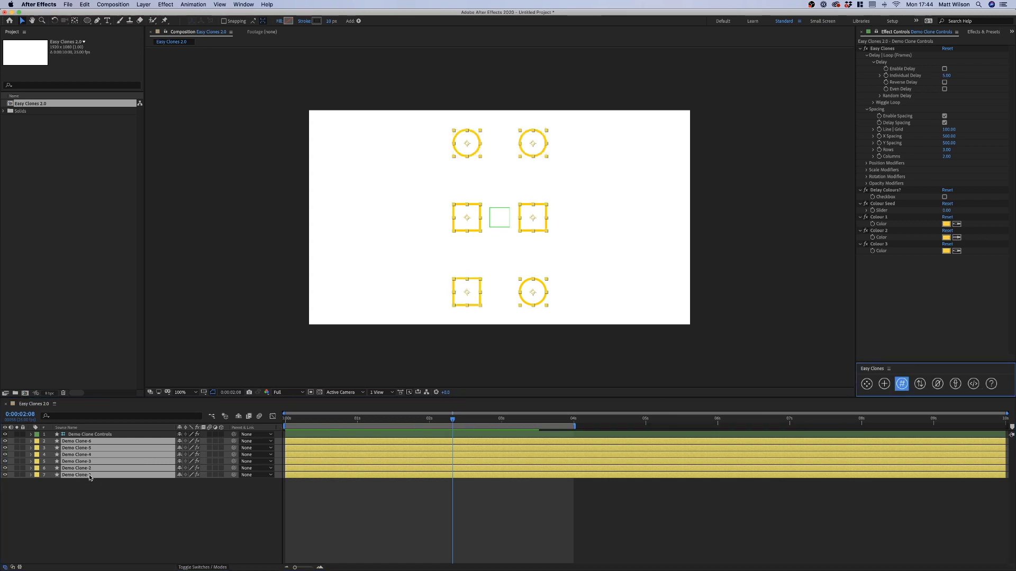
left_click(103, 500)
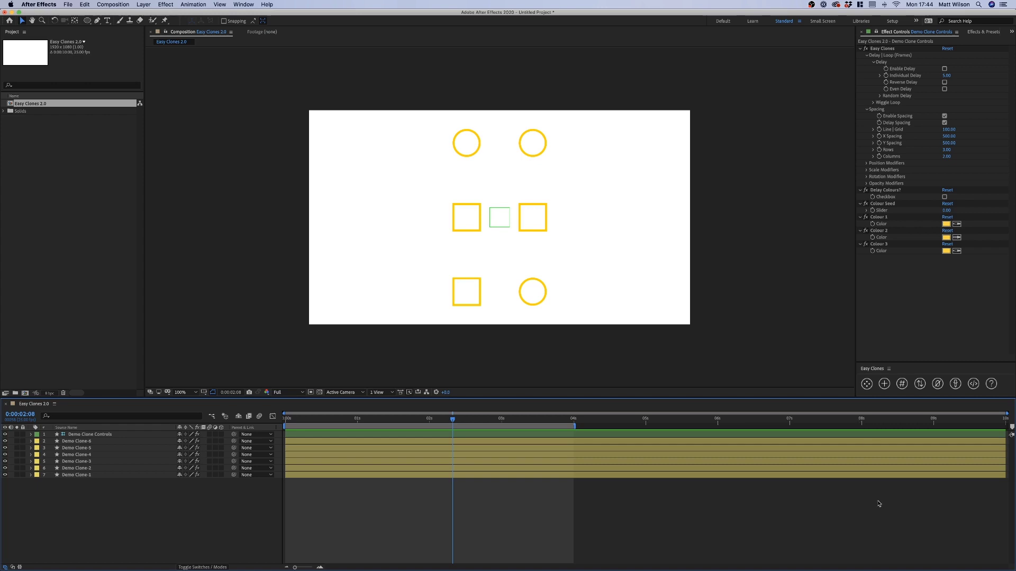
Step: Reveal the Position property of all six clones and set Position keyframes at 0:00:02:08
left_click(92, 443)
left_click(92, 475, "shift")
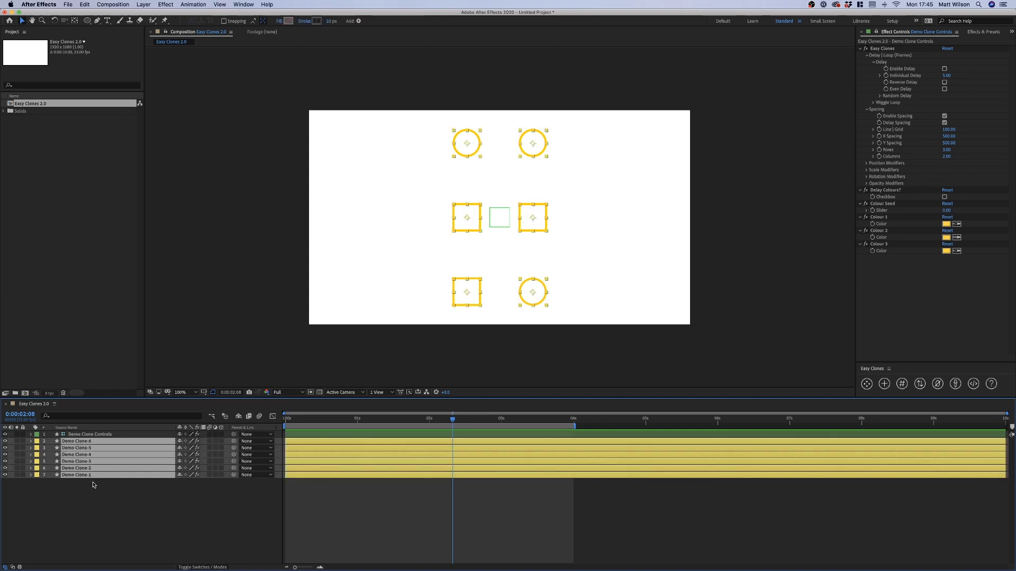
key("p")
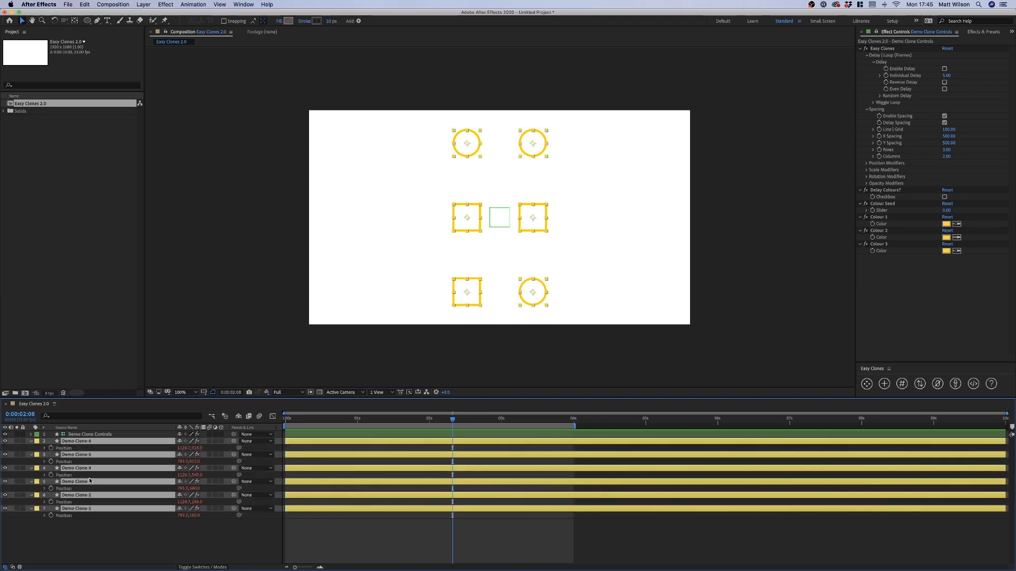
left_click(51, 448)
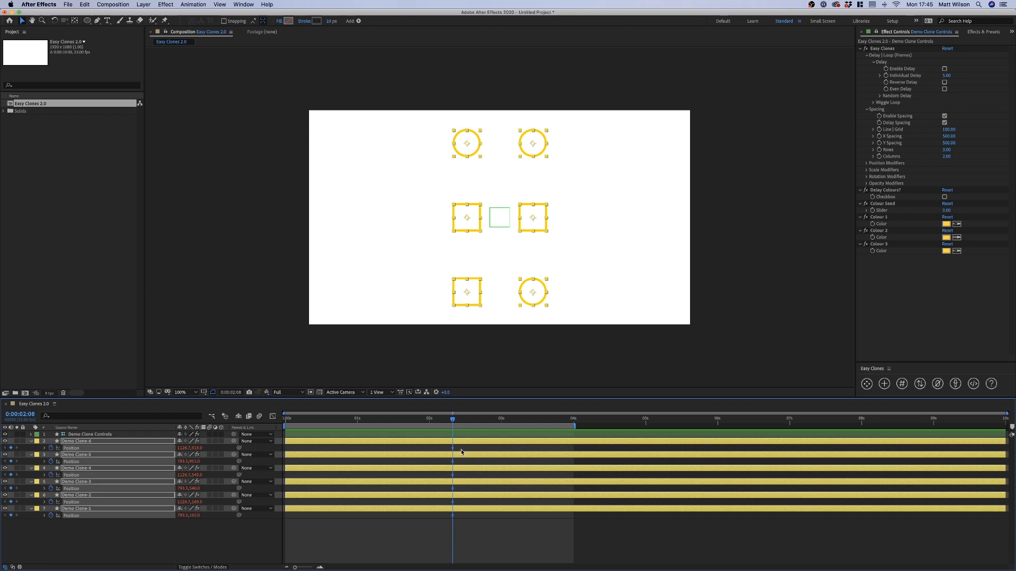
left_click(461, 451)
Step: Scatter the six clones outward from the grid toward the edges of the composition at 0:00:02:08
left_click_drag(525, 216, 614, 176)
left_click_drag(534, 141, 580, 105)
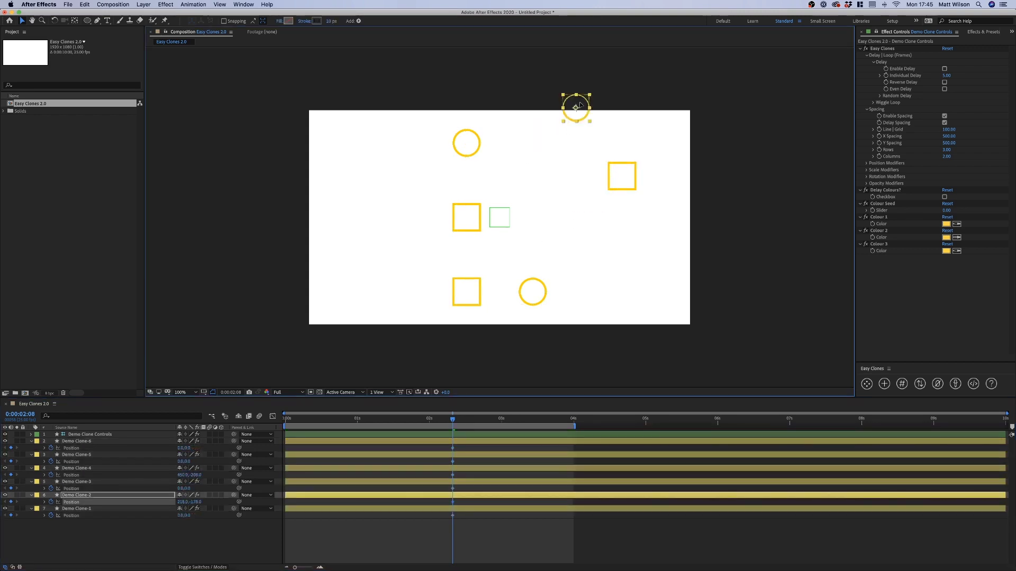
left_click_drag(463, 143, 349, 141)
left_click_drag(479, 225, 367, 263)
left_click_drag(466, 292, 425, 327)
left_click_drag(539, 297, 625, 310)
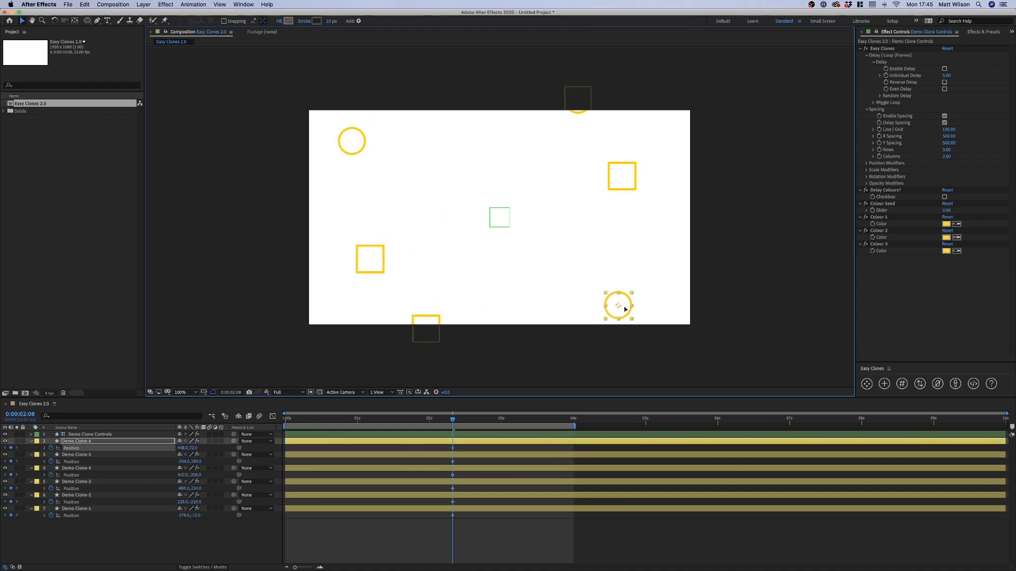
Step: Keyframe all six clones back to their grid positions at 0:00:03:03 and scrub through the movement
left_click(473, 547)
key("shift+Page_Down")
key("shift+Page_Down")
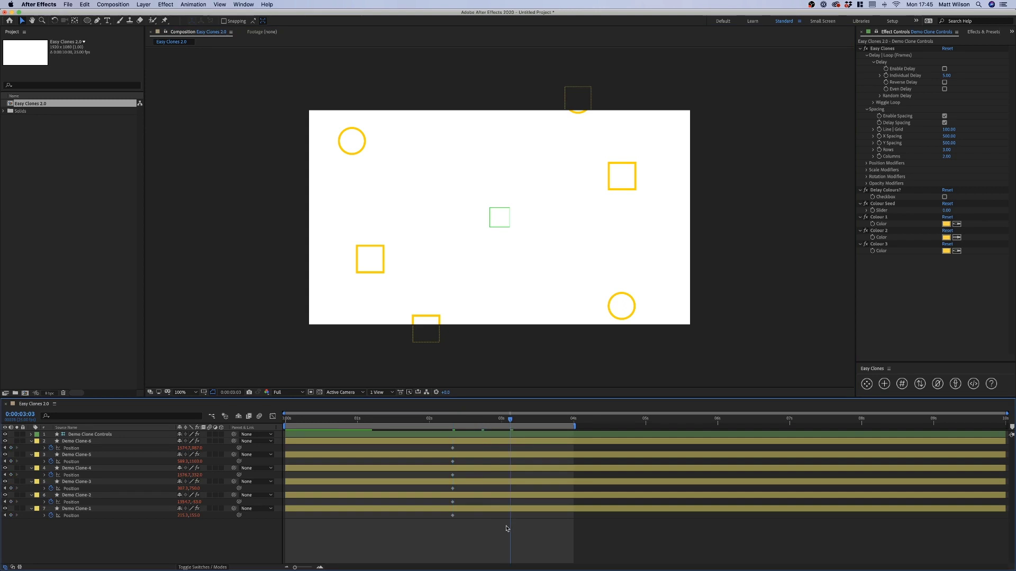
left_click(500, 509)
left_click(556, 441, "shift")
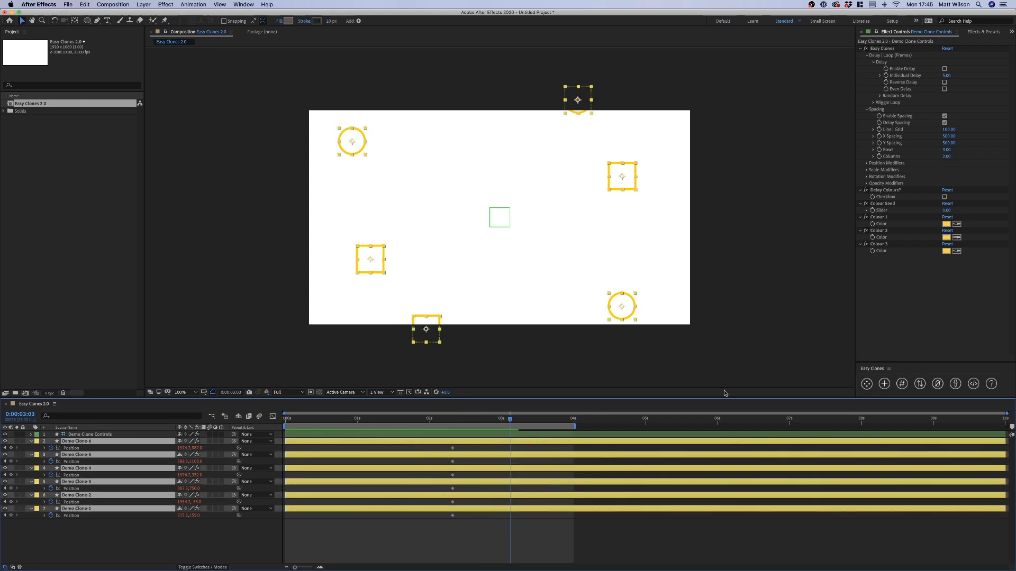
left_click(937, 383)
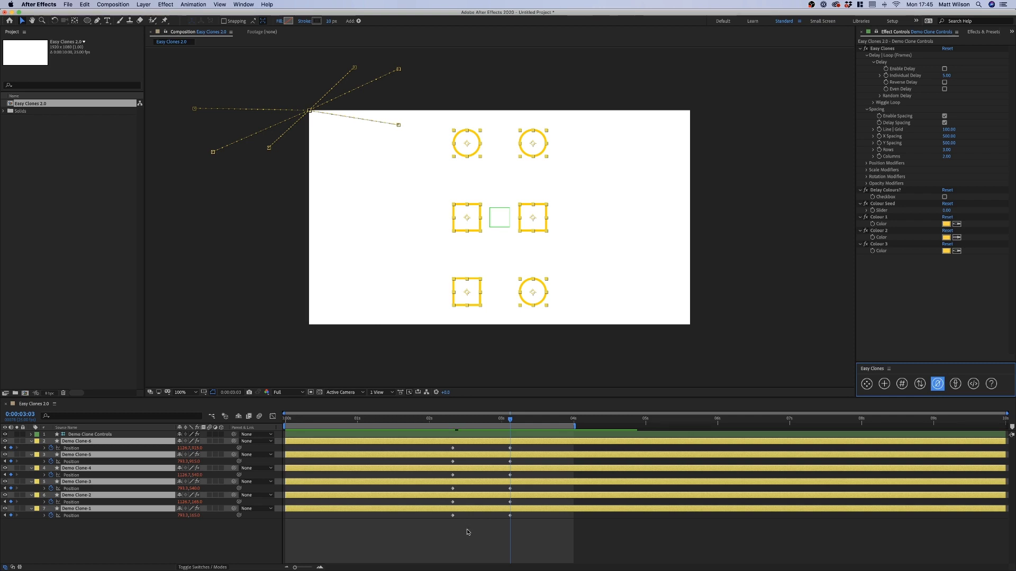
left_click(474, 544)
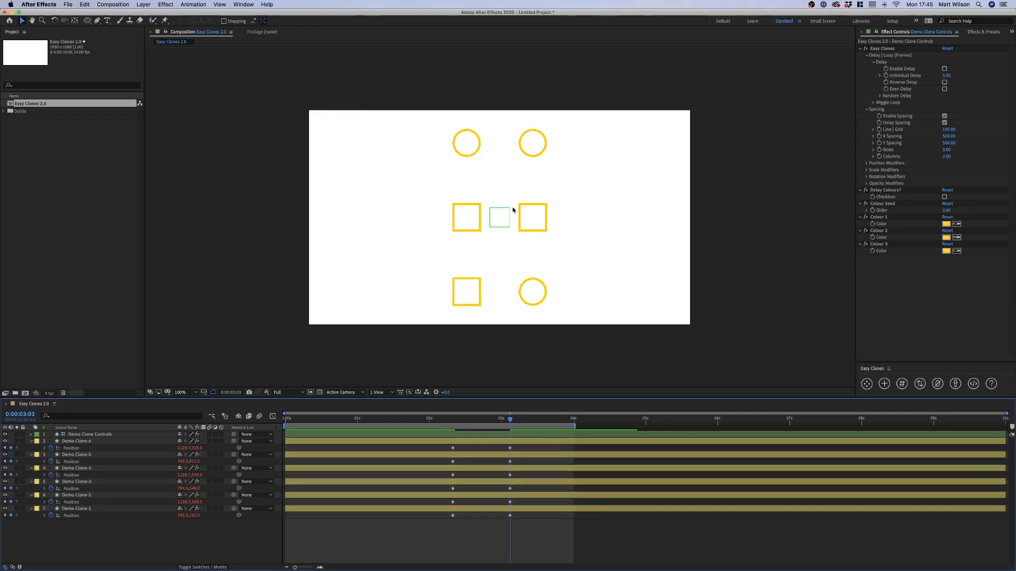
left_click_drag(441, 418, 511, 420)
Step: Enable Delay, expand the Position Modifiers and scrub through the delayed position keyframes
left_click(944, 68)
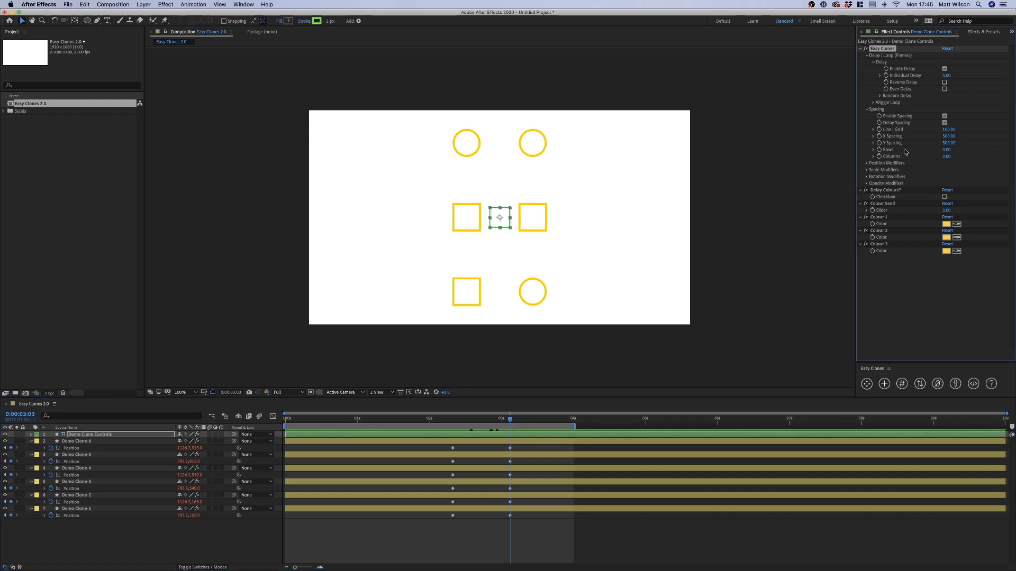
left_click(866, 166)
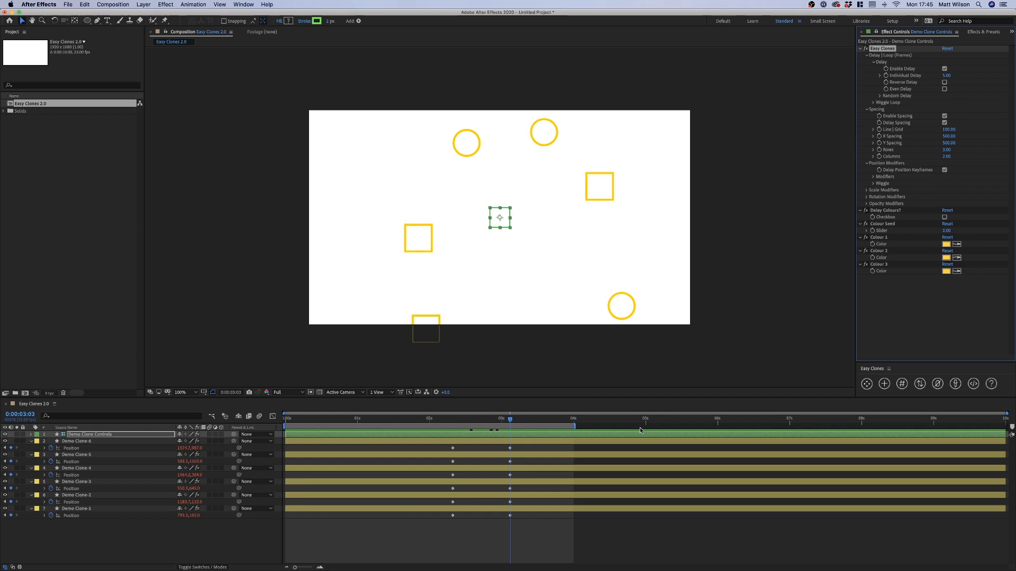
left_click(484, 450)
mouse_move(510, 418)
left_mouse_down()
mouse_move(454, 418)
mouse_move(690, 418)
mouse_move(507, 421)
left_mouse_up()
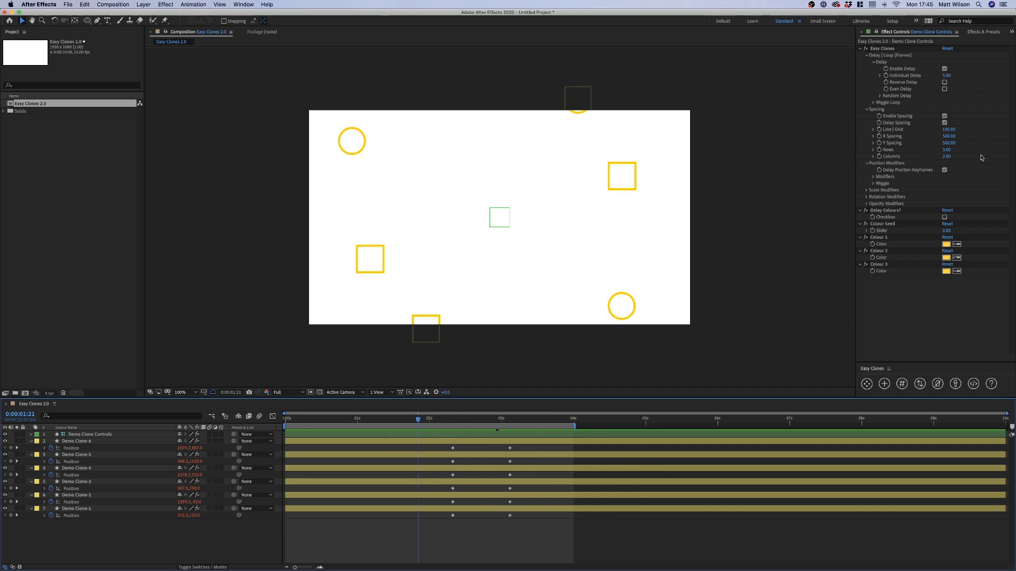
Step: Turn off Delay Position Keyframes and Enable Delay, collapse the Delay settings and scrub to 0:00:03:10
left_click(944, 170)
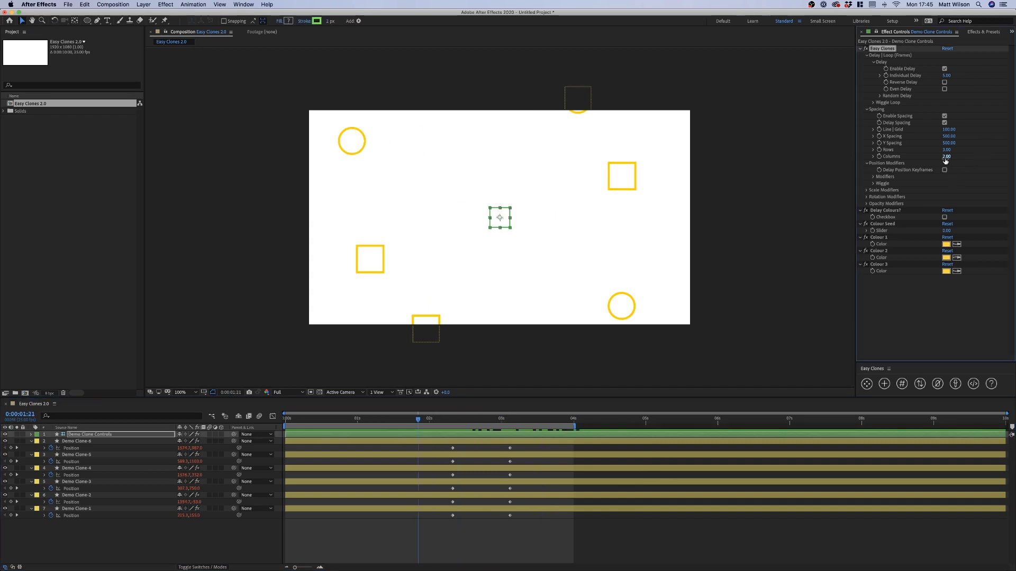
left_click(945, 69)
left_click(874, 63)
left_click(541, 546)
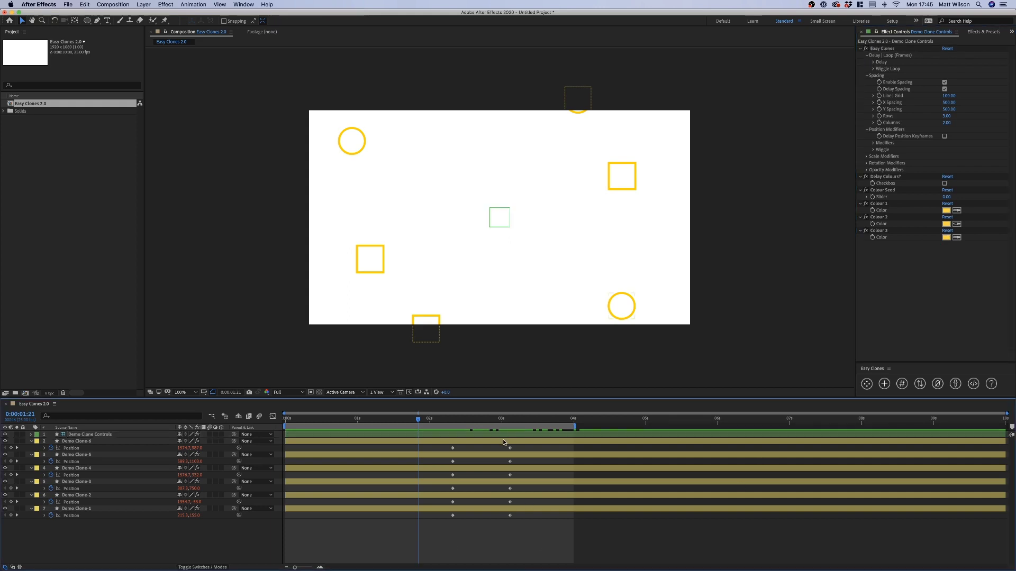
left_click_drag(501, 418, 530, 419)
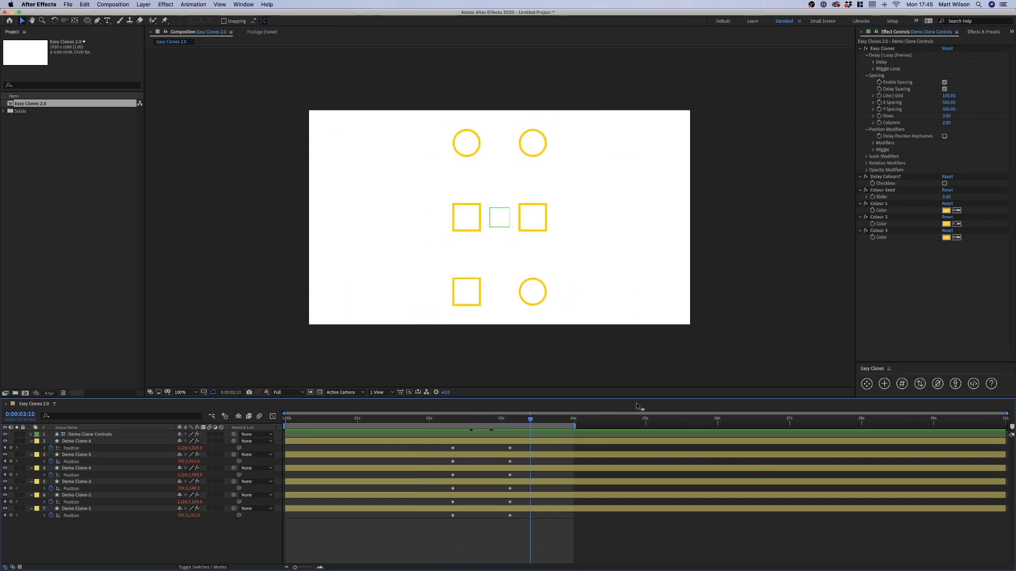
Step: On the Demo Clone Controls layer, set Colour 2 to red and Colour 3 to blue
left_click(964, 307)
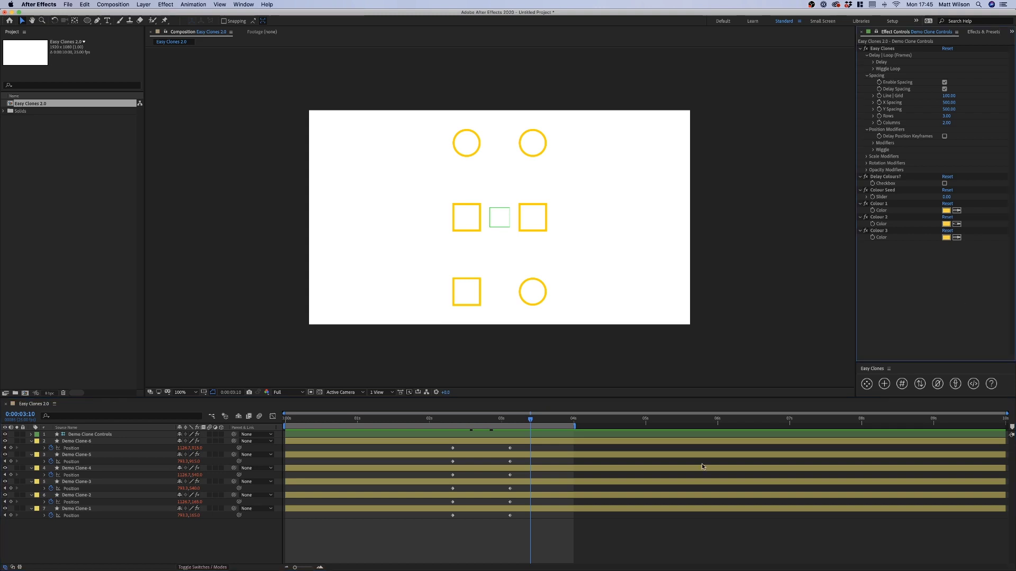
left_click(383, 437)
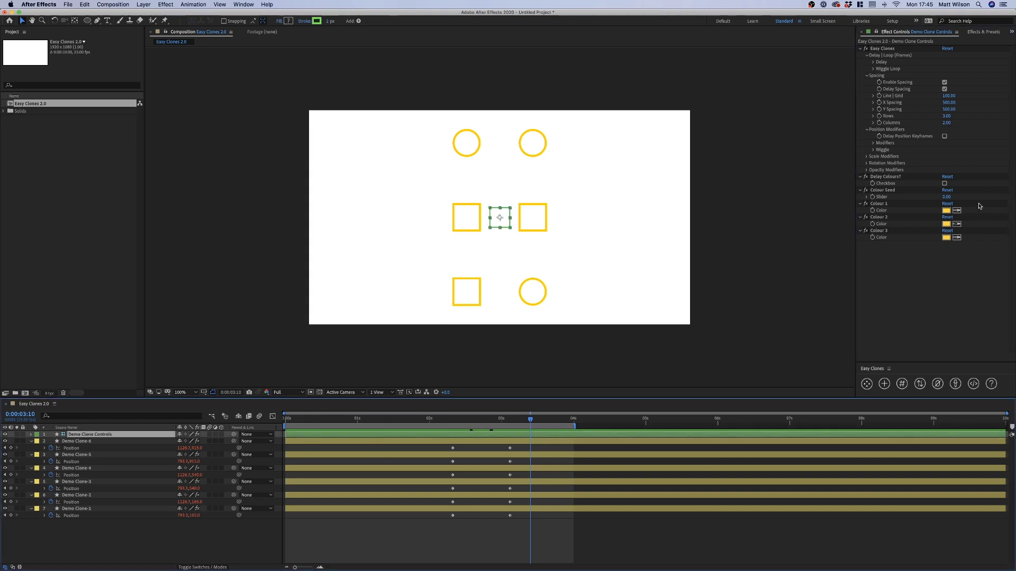
left_click(947, 217)
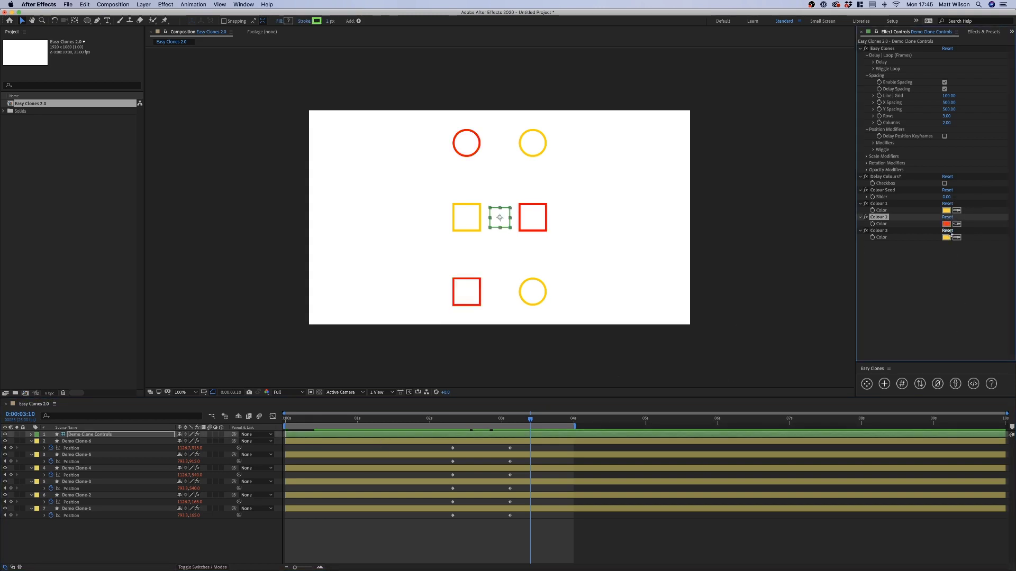
left_click(946, 237)
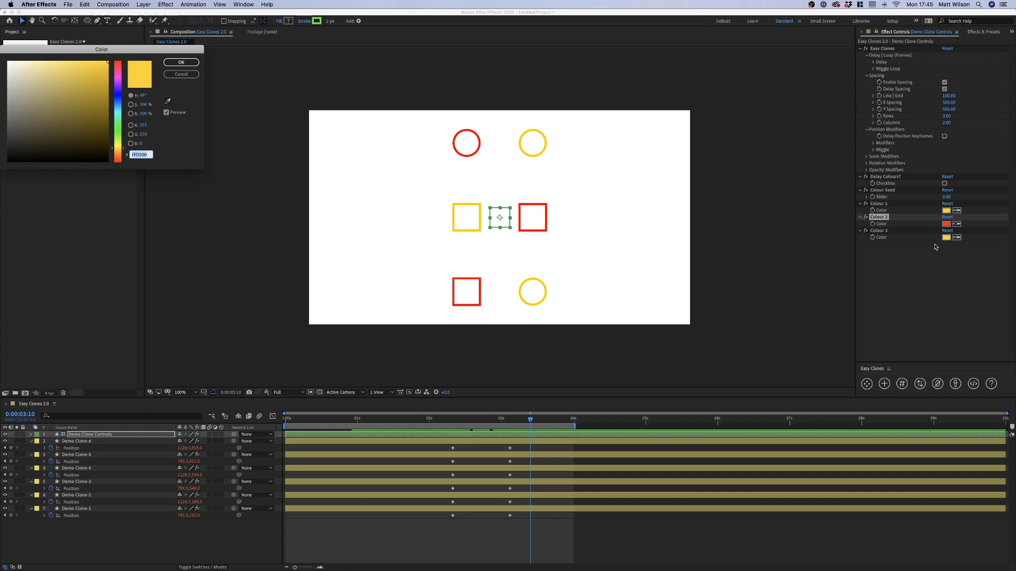
left_click(119, 100)
left_click(181, 62)
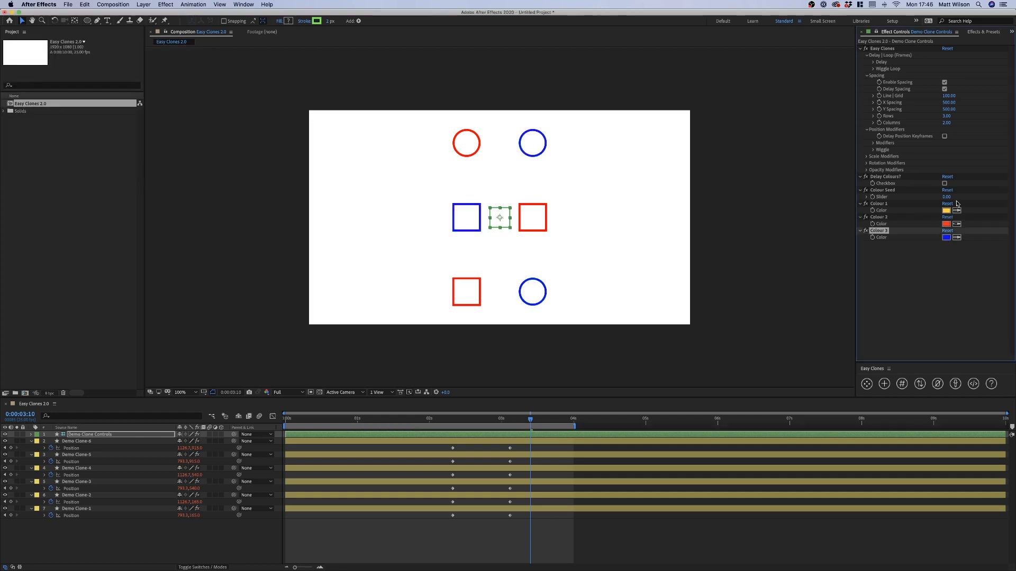
Step: Set the Colour Seed to 1 to redistribute the three colours among the clones
left_click(946, 197)
type("1")
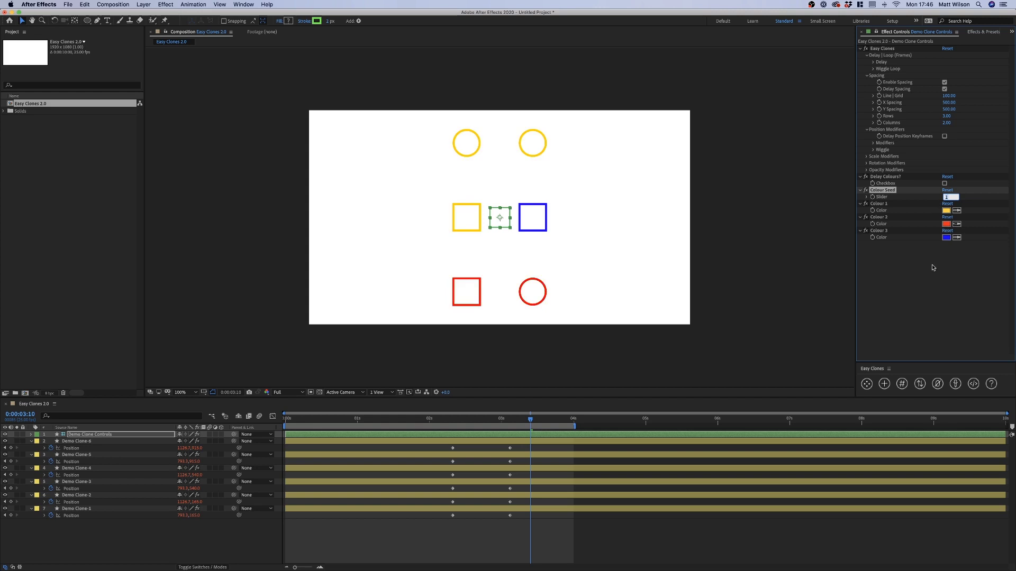
key("Return")
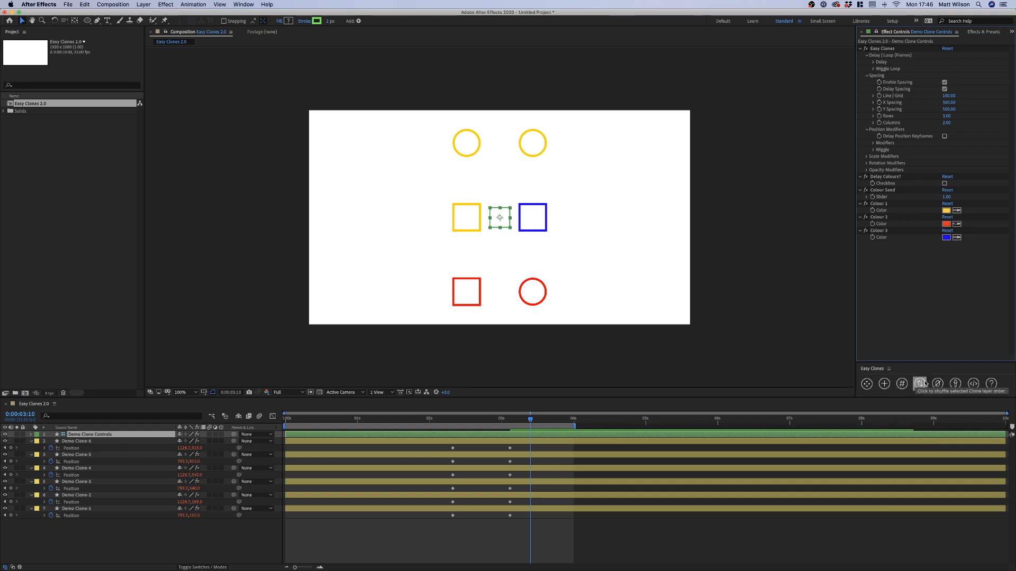
Step: Replace the Demo clone system's colours with a set of four random colours
left_click(956, 386)
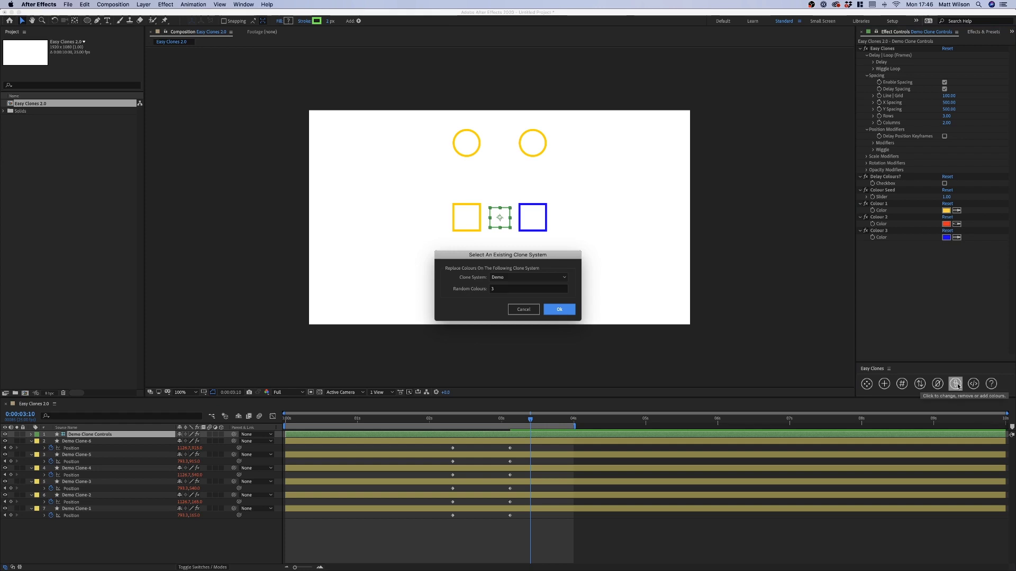
mouse_move(562, 253)
left_mouse_down()
mouse_move(689, 101)
mouse_move(716, 103)
left_mouse_up()
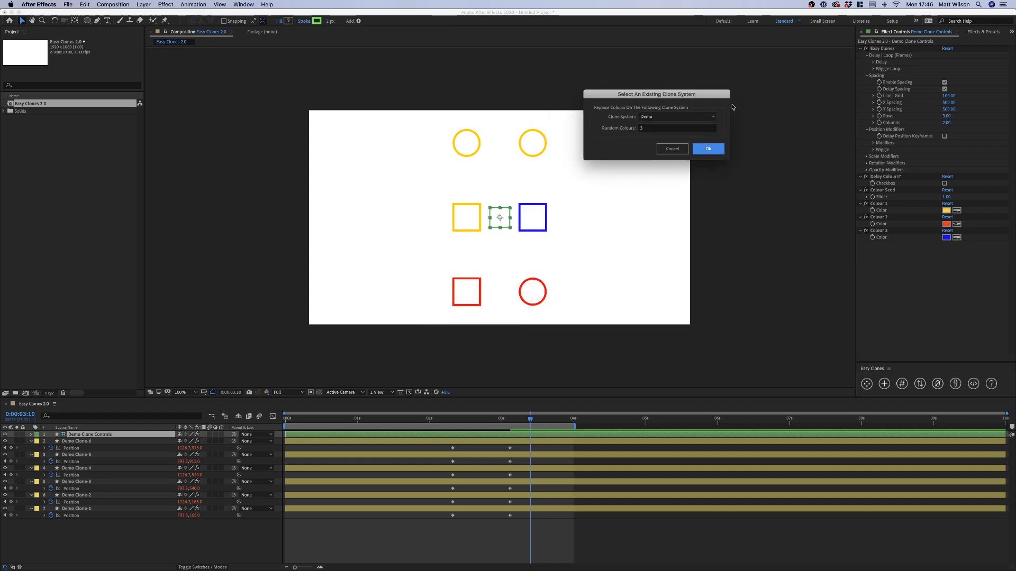
left_click(716, 116)
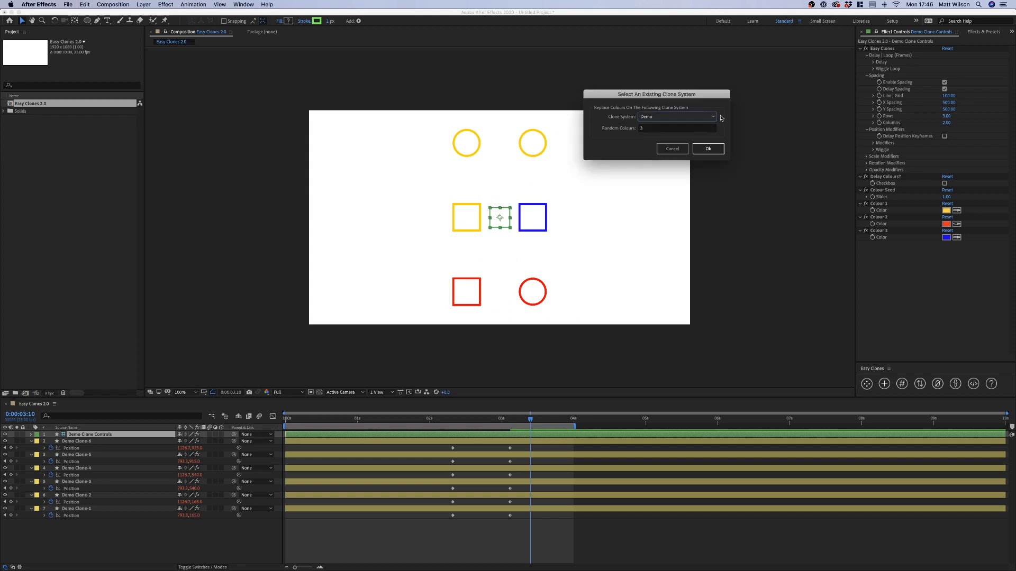
left_click(656, 130)
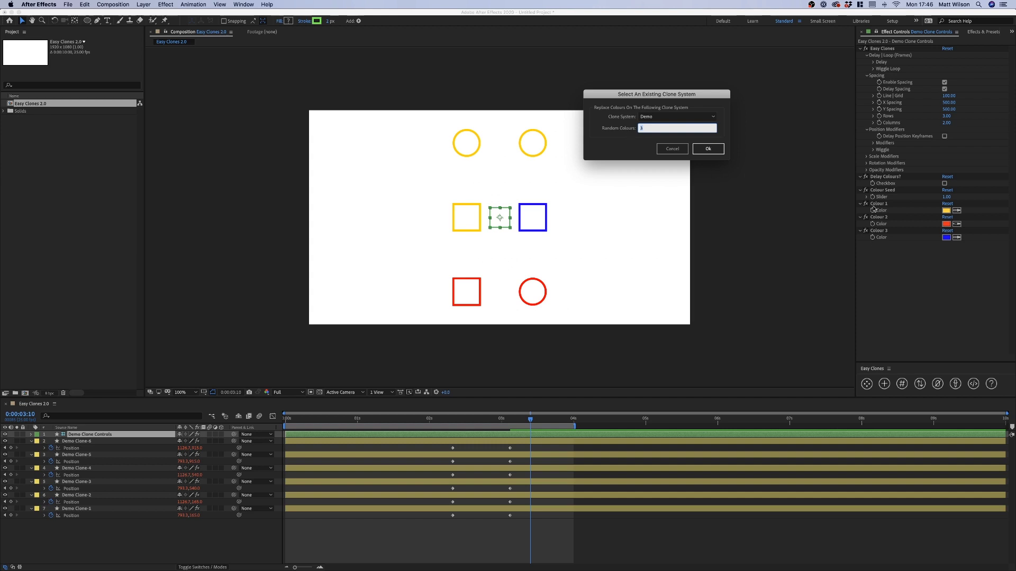
left_click(656, 128)
left_click(708, 149)
Step: Set Colour 4 of the Demo clone system to bright green
left_click(876, 253)
left_click(946, 251)
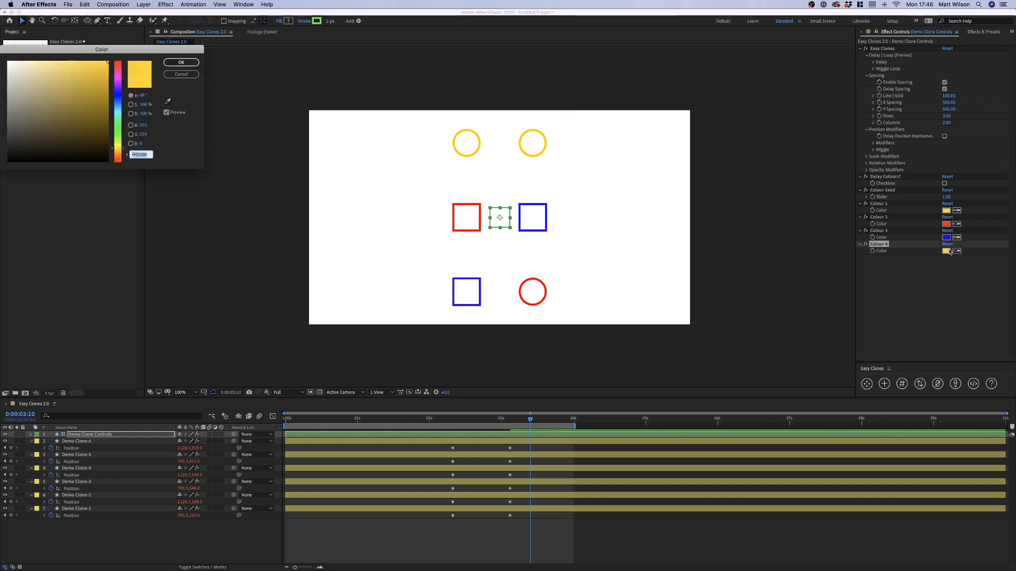
left_click(117, 127)
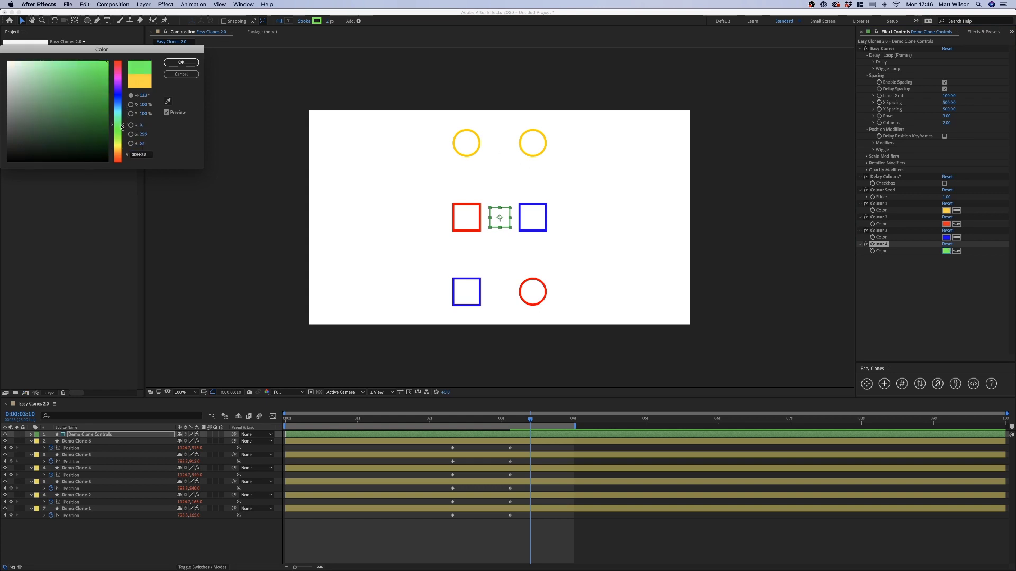
left_click(181, 61)
Step: Set the Colour Seed to 3 and step through neighbouring values to vary how the four colours are distributed
left_click(949, 197)
type("3")
key("Return")
key("Up")
key("Up")
key("Up")
key("Down")
key("Return")
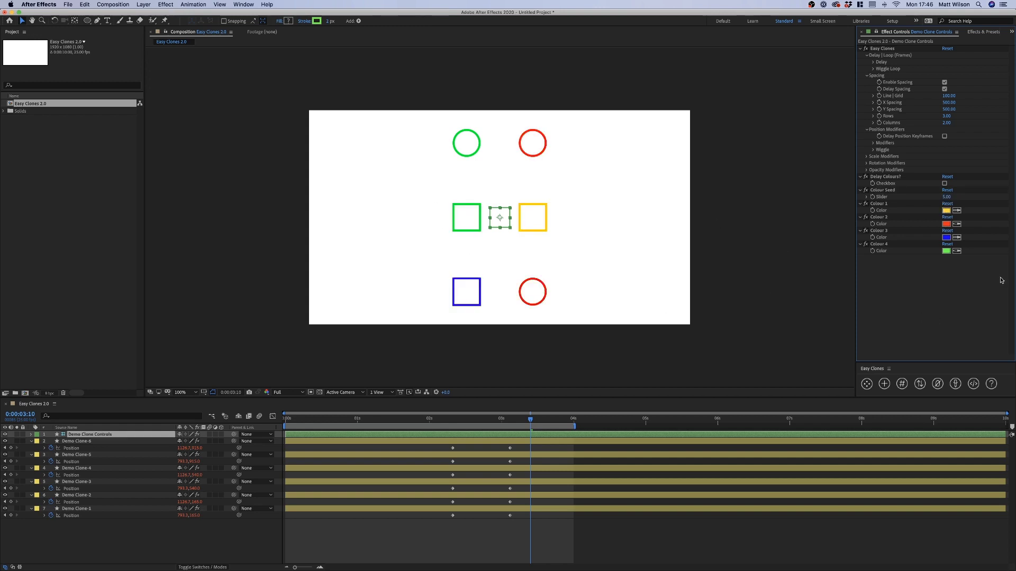
Step: Reduce the Demo clone system's random colours to two
left_click(957, 385)
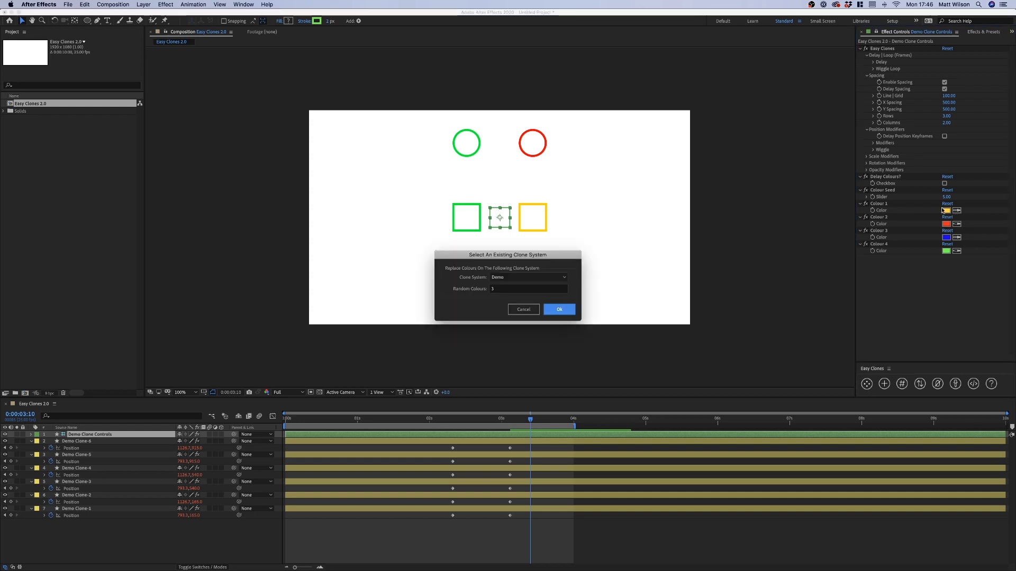
left_click(508, 289)
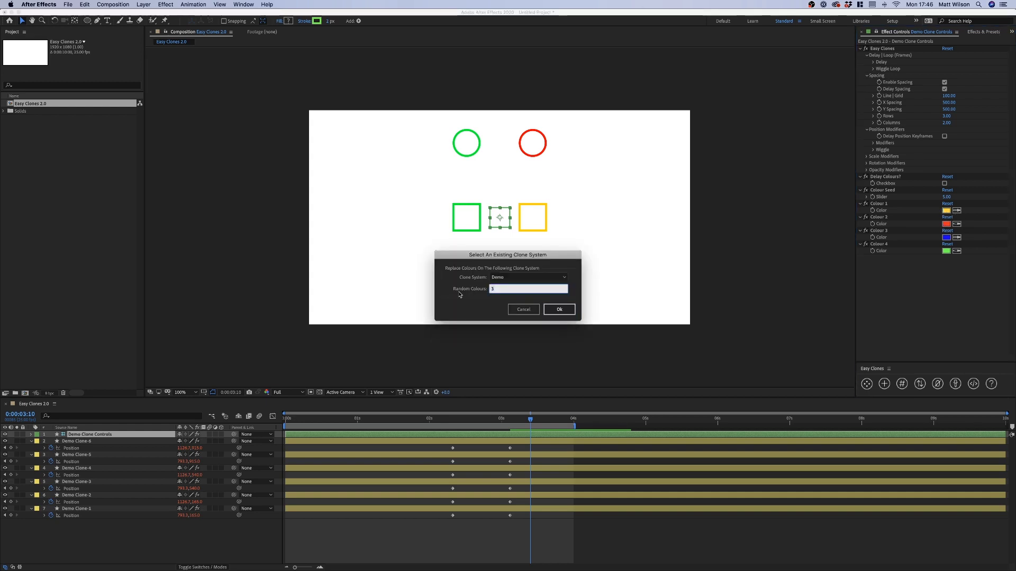
left_click(559, 309)
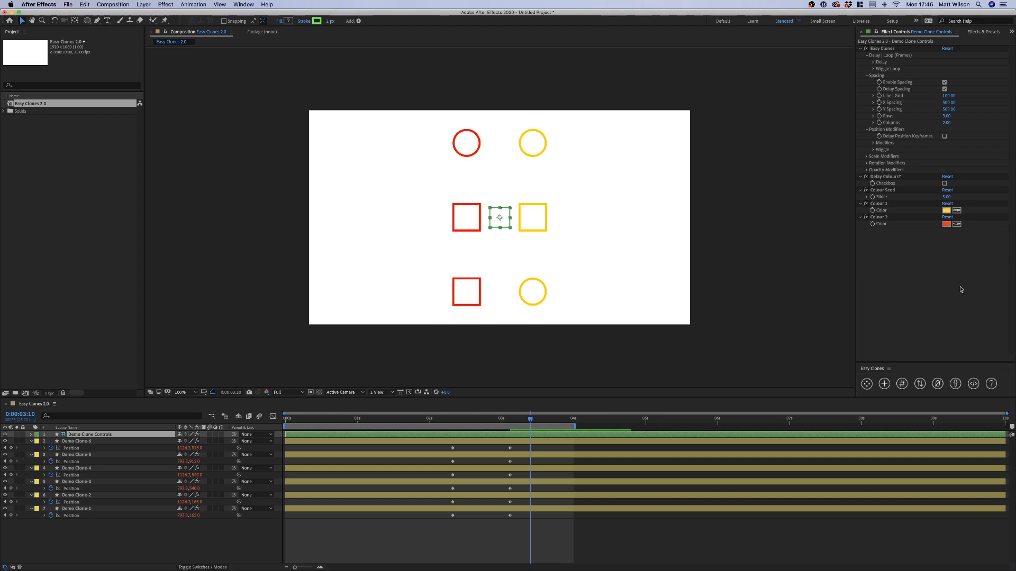
Step: Remove all random colours from the Demo clone system
left_click(938, 384)
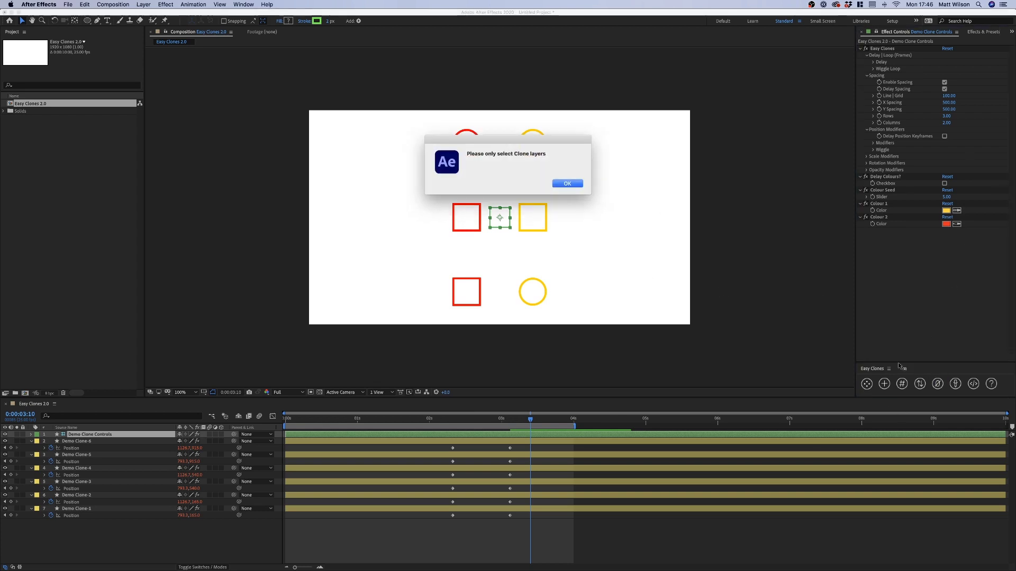
left_click(567, 184)
left_click(955, 383)
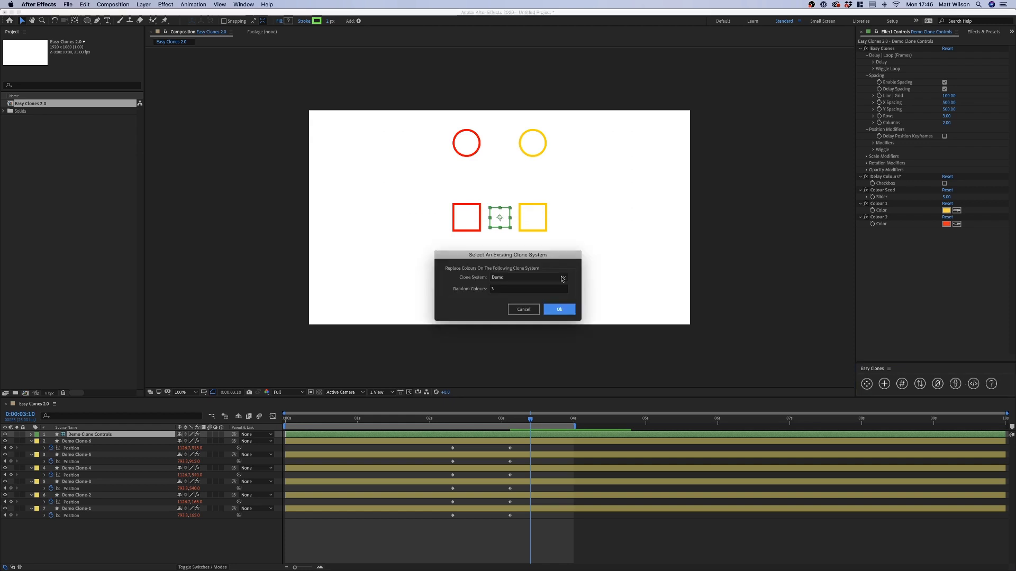
left_click(526, 289)
left_click(570, 312)
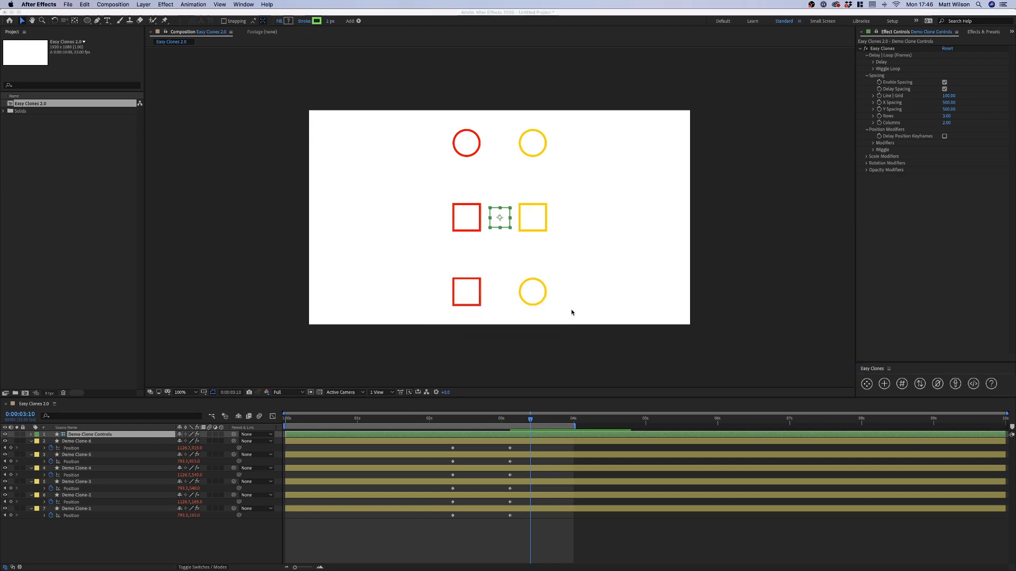
left_click(566, 186)
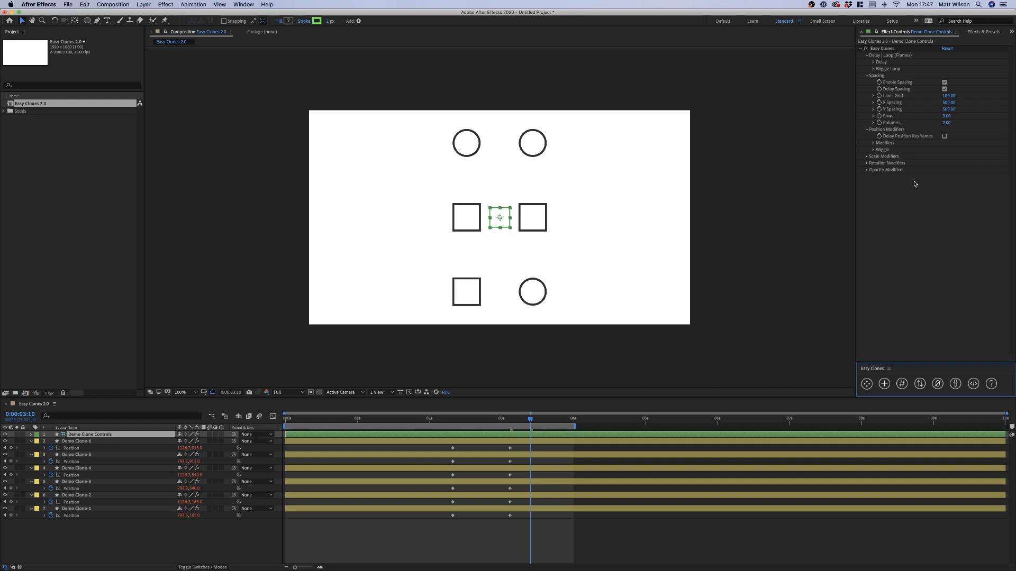
right_click(918, 302)
left_click(875, 304)
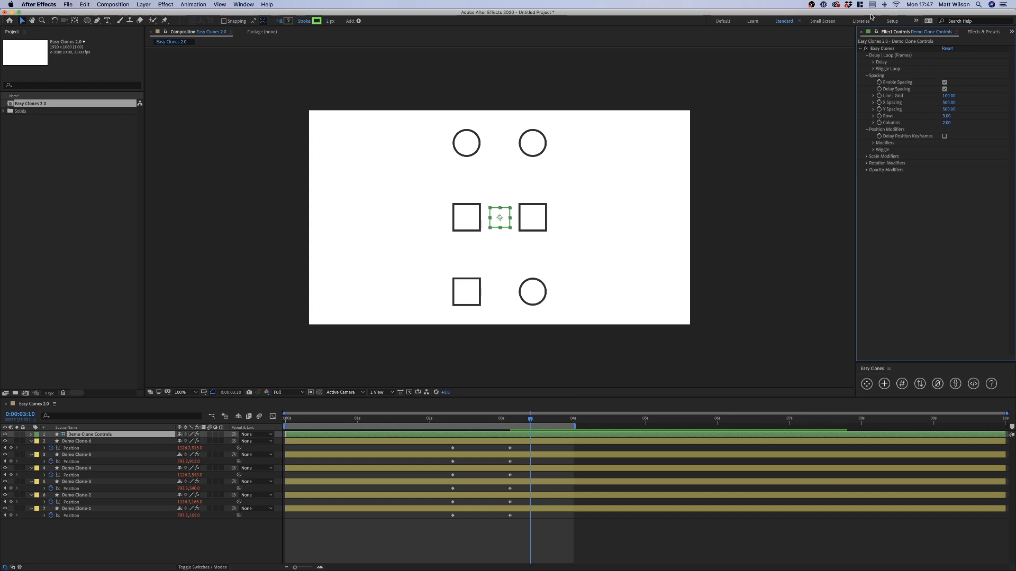
left_click(885, 49)
left_click(976, 273)
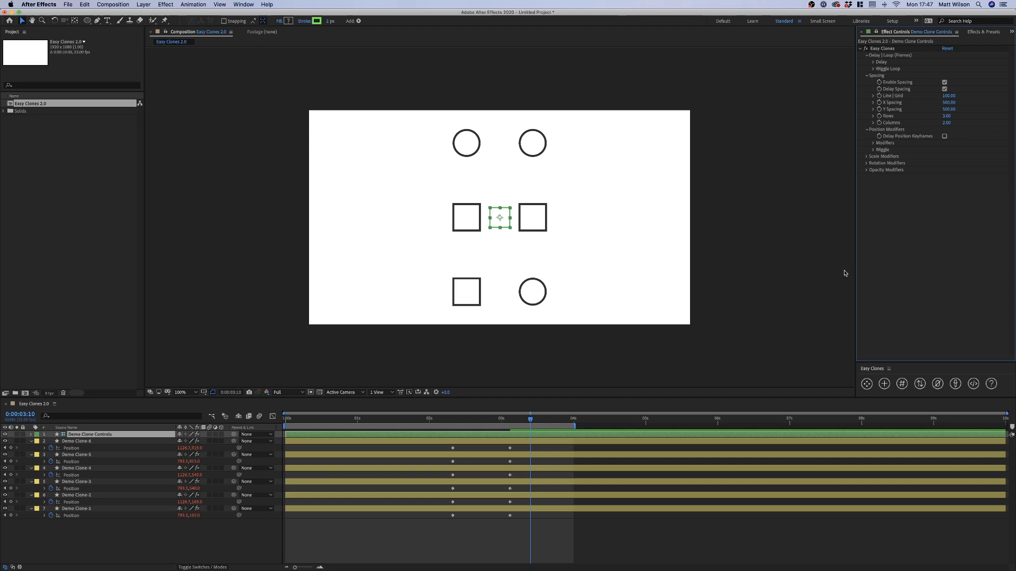
Step: Add two random colours back to the Demo clone system
left_click(955, 384)
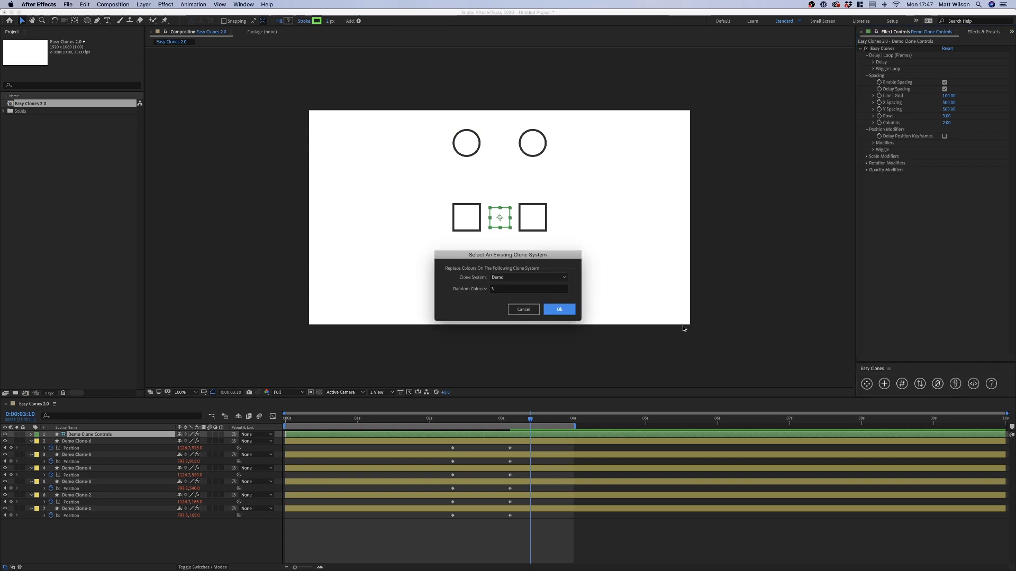
left_click(489, 291)
left_click(559, 309)
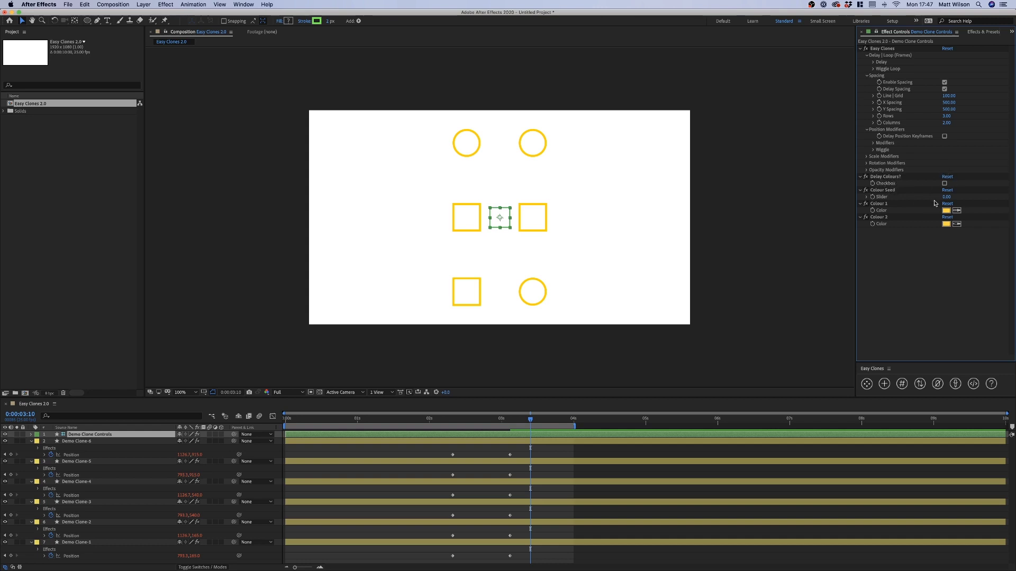
Step: Set Colour 2 to red and the Colour Seed to 3
left_click(946, 217)
left_click(946, 198)
type("3")
key("Return")
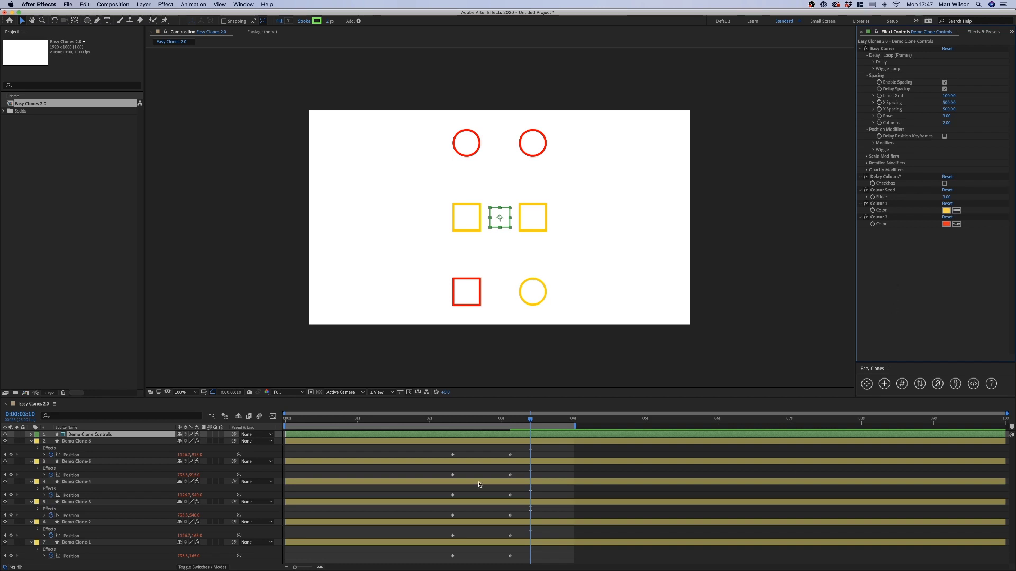
Step: Draw a new square shape layer with the Rectangle tool beside the clone grid's upper right and centre its anchor point
left_click(562, 451)
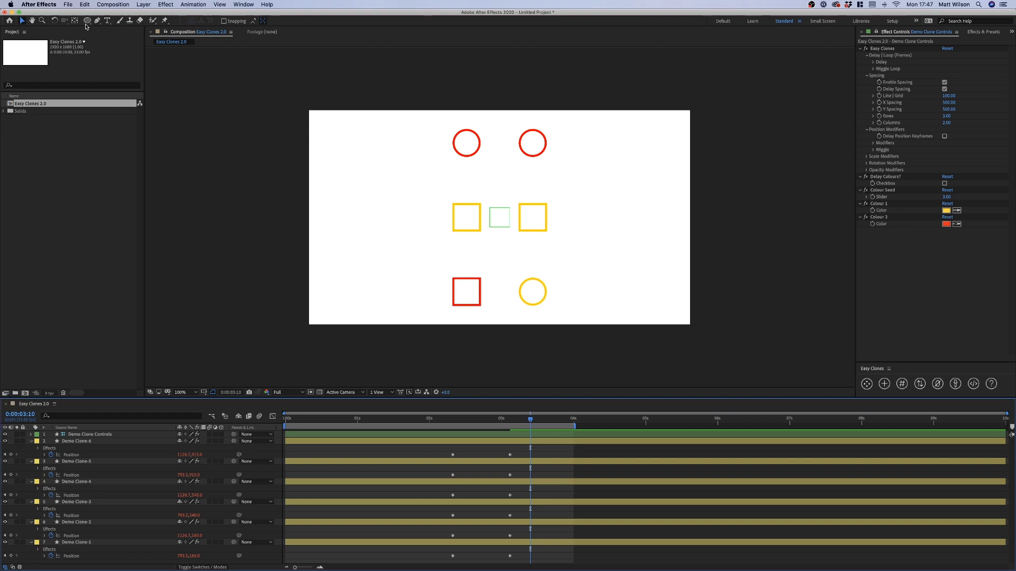
left_click_drag(87, 23, 106, 31)
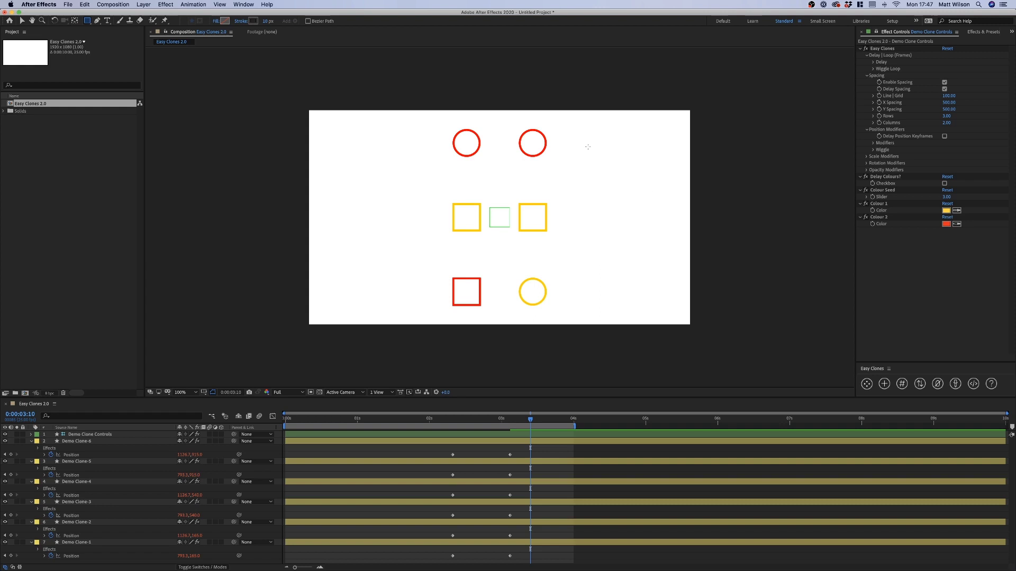
left_click_drag(587, 147, 622, 181)
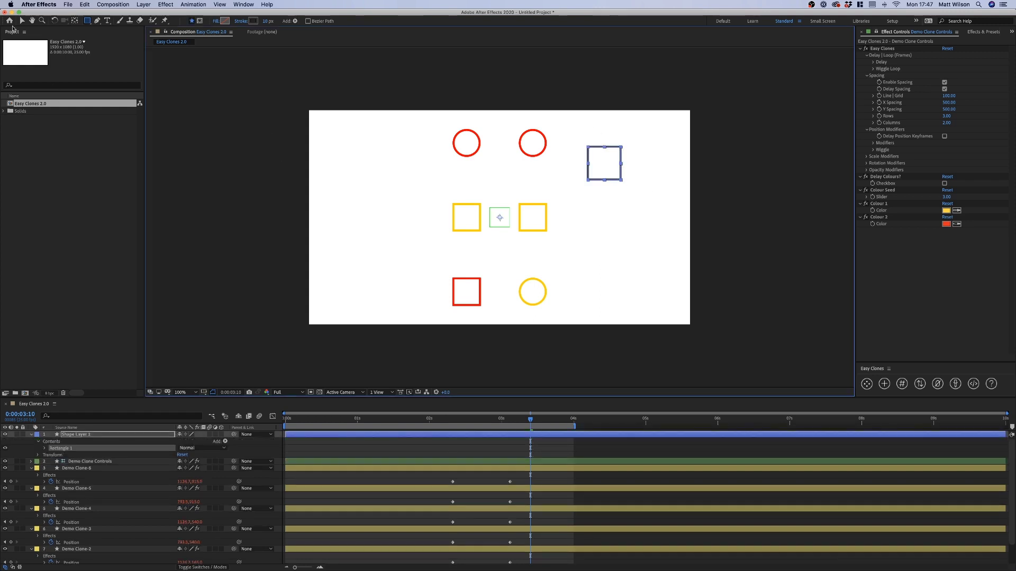
key("v")
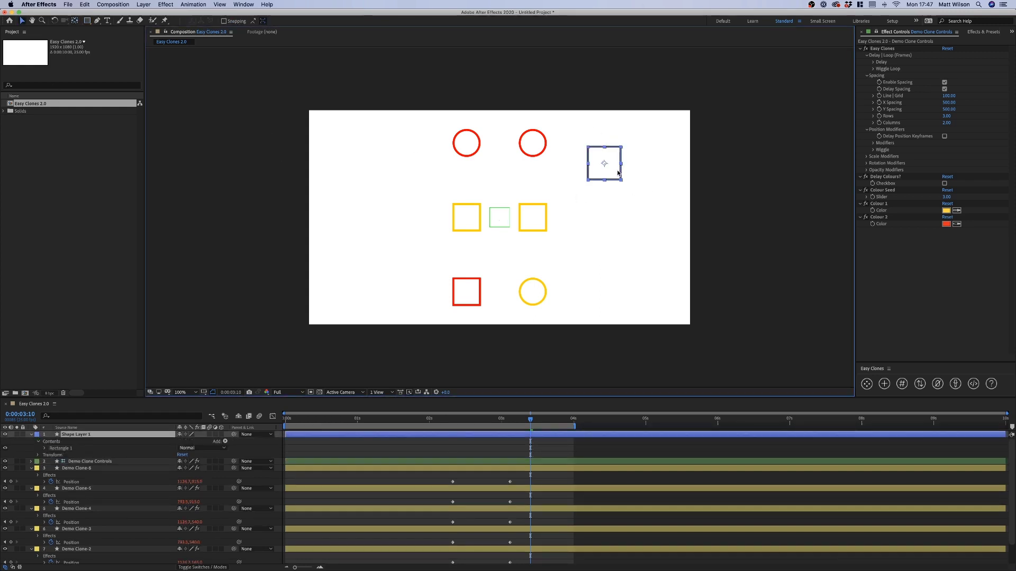
Step: Expand the Scale Modifiers settings and add a Fill to the new square's shape layer
left_click(867, 157)
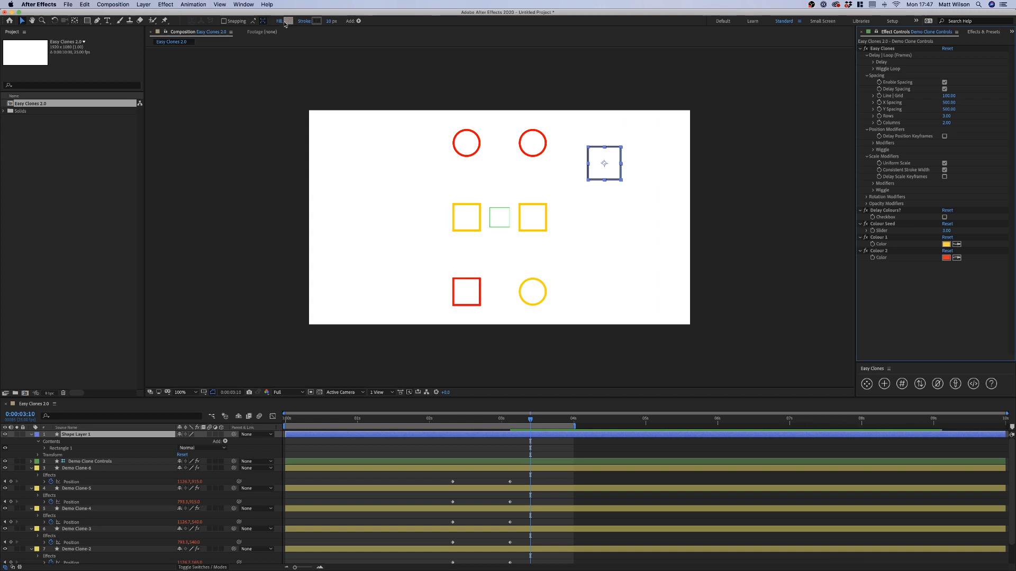
left_click(358, 22)
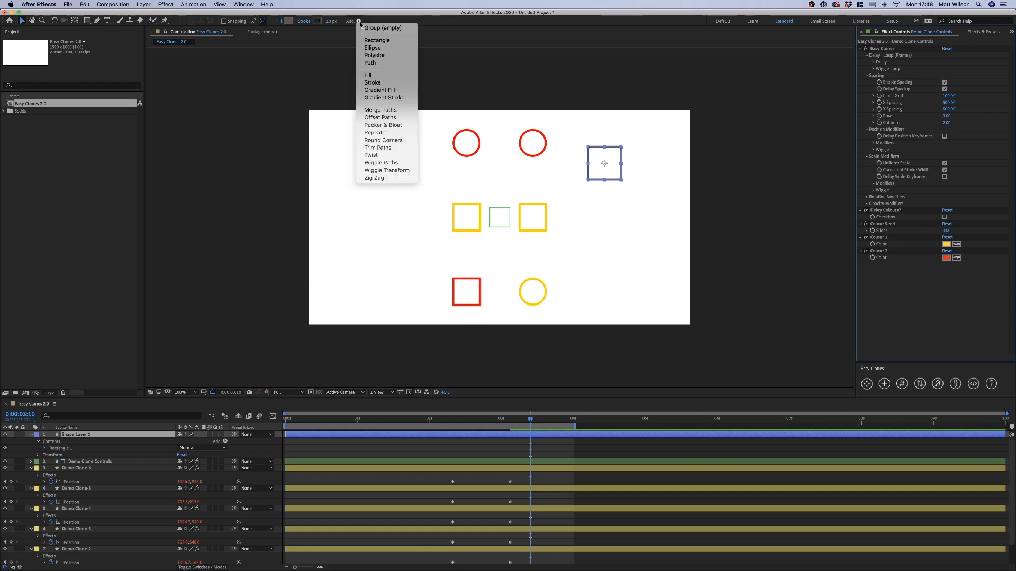
left_click(370, 76)
left_click(83, 249)
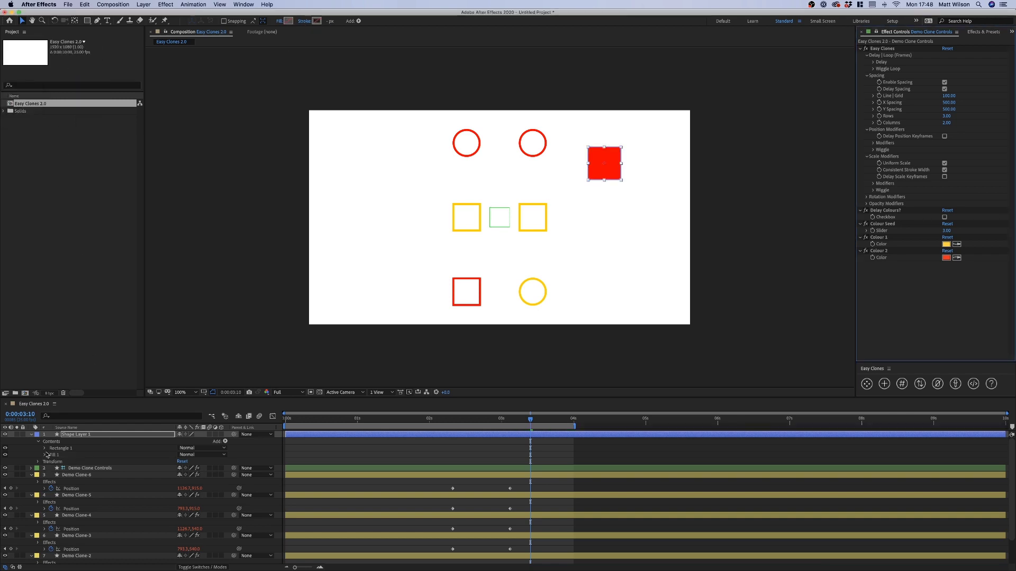
Step: Expand Rectangle 1 in the new square's shape layer and turn on the visibility of the fill inside it
left_click(44, 449)
key("Delete")
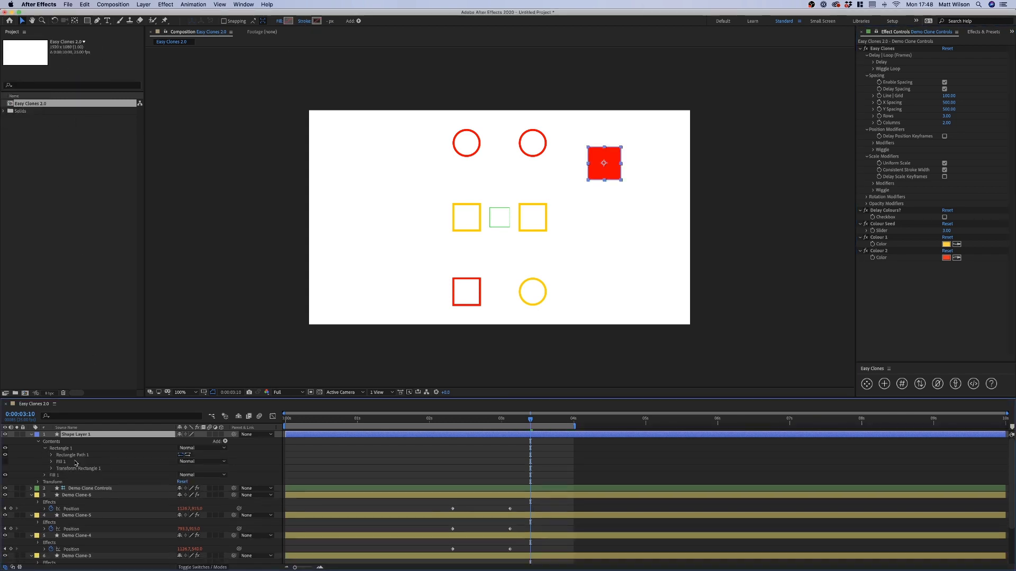
left_click(57, 464)
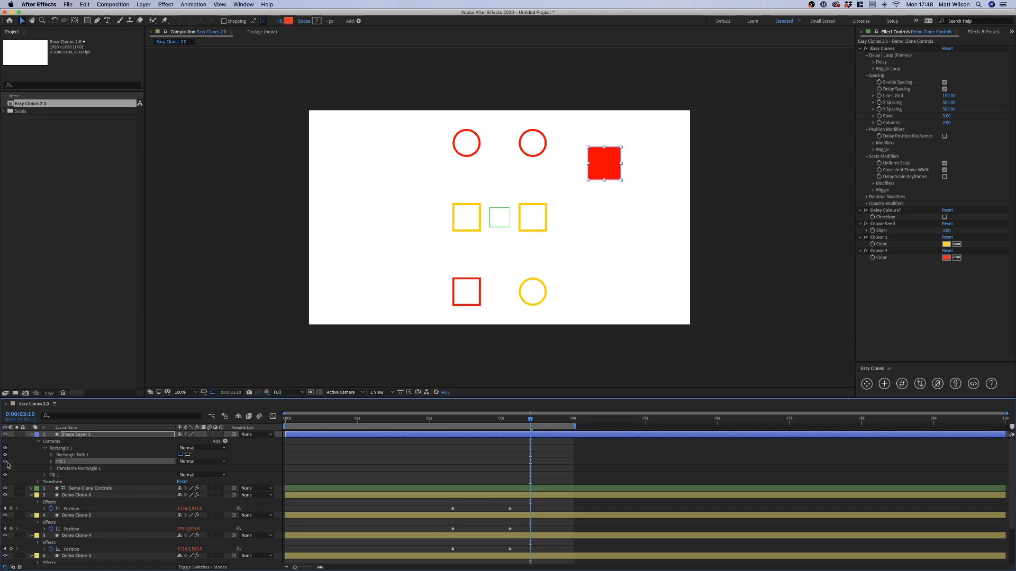
left_click(369, 460)
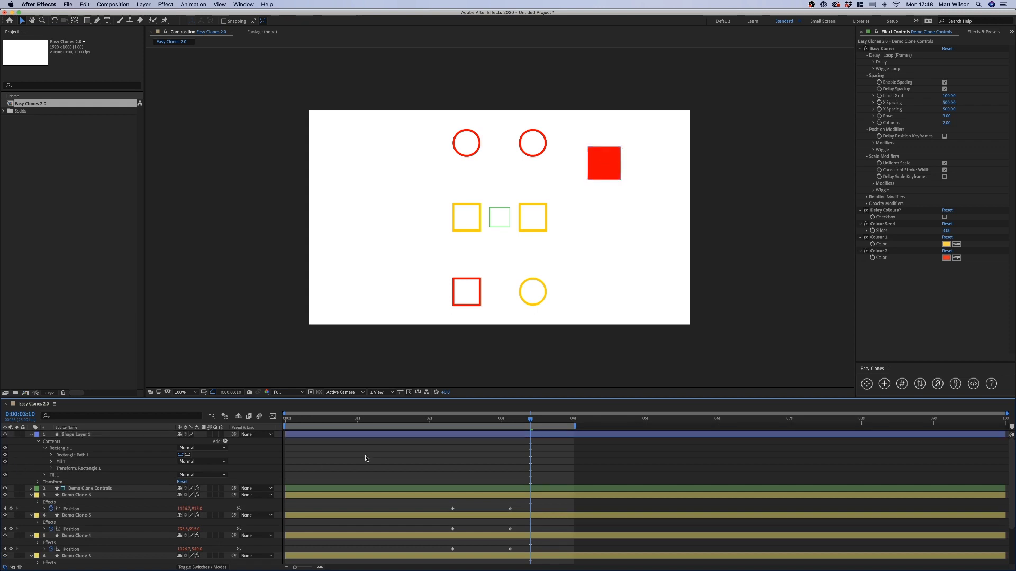
Step: Add the square shape layer to the Demo clone system without centring it to the control
left_click(95, 435)
left_click(885, 384)
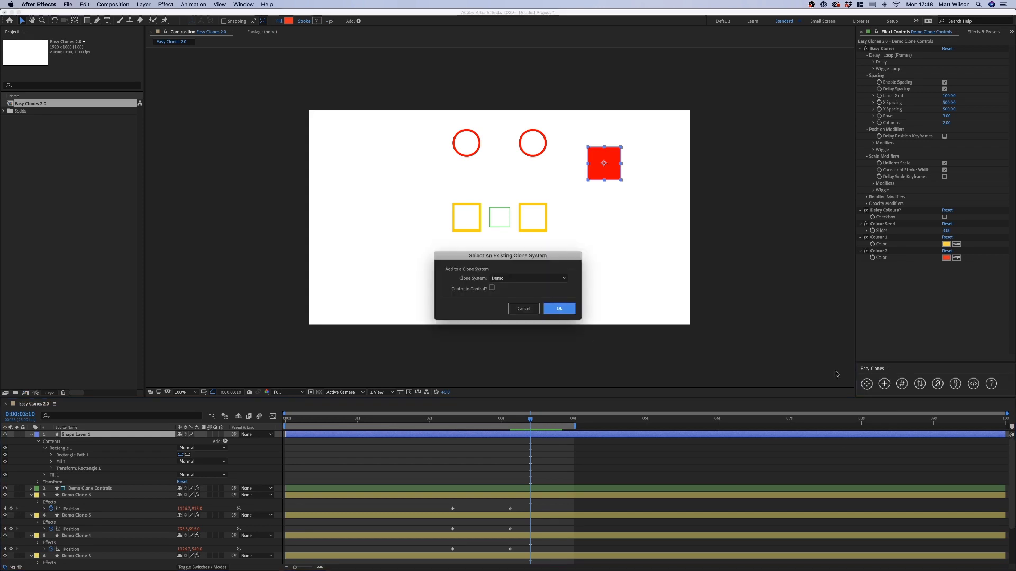
left_click(559, 309)
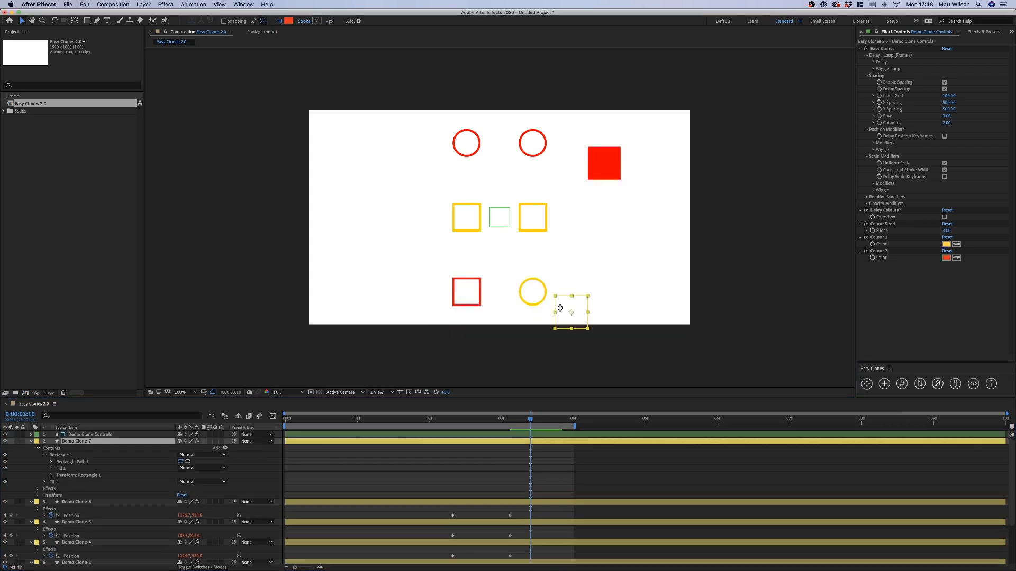
left_click(410, 470)
Step: Add a stroke to the new square clone and hide both of its fills
left_click(93, 443)
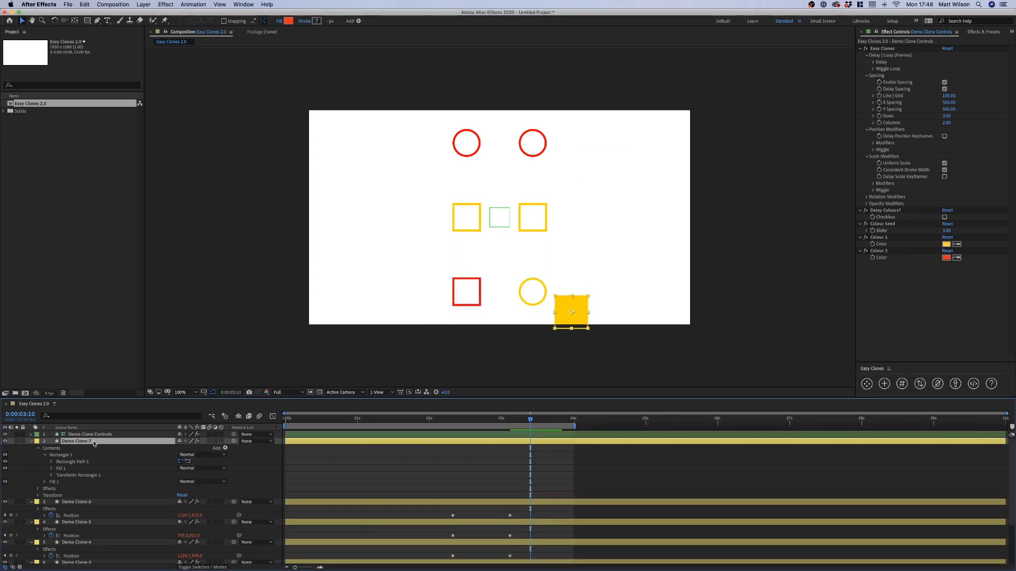
left_click(358, 21)
left_click(373, 83)
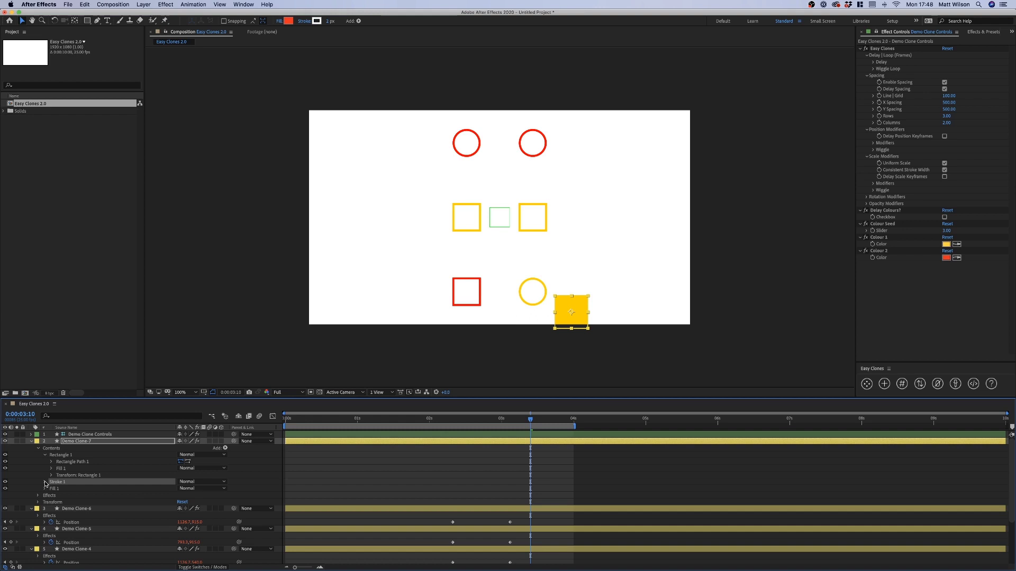
left_click(7, 490)
left_click(5, 488)
left_click(6, 469)
left_click(423, 485)
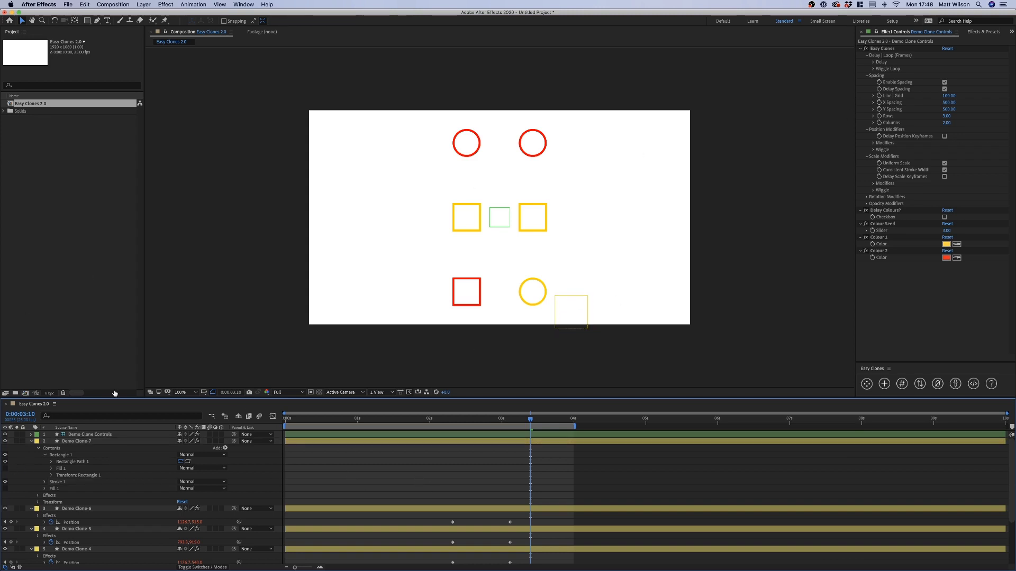
Step: Scale the Demo Clone Controls layer up to about 513%
left_click(87, 435)
key("s")
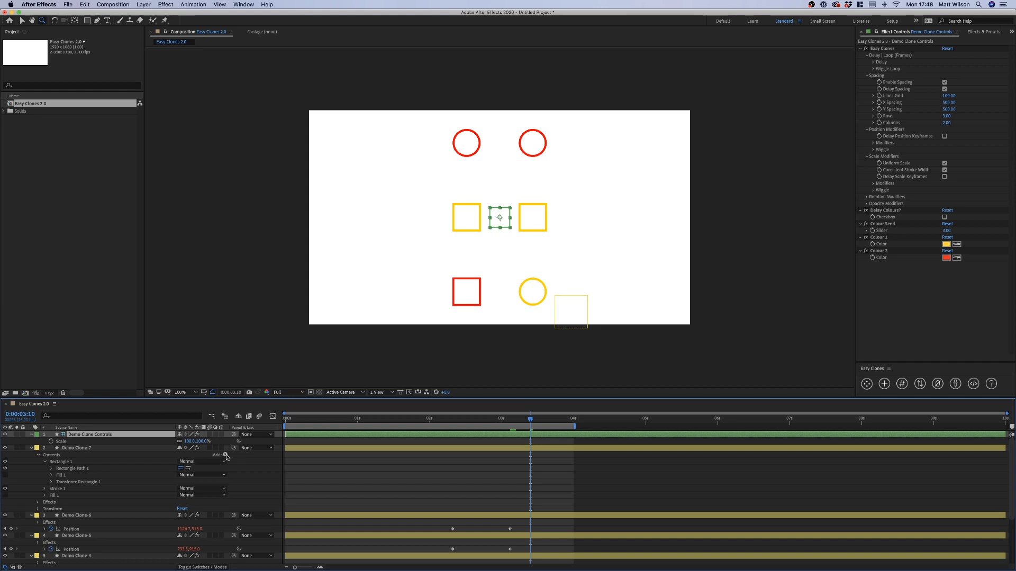
left_click_drag(203, 445, 338, 430)
key("v")
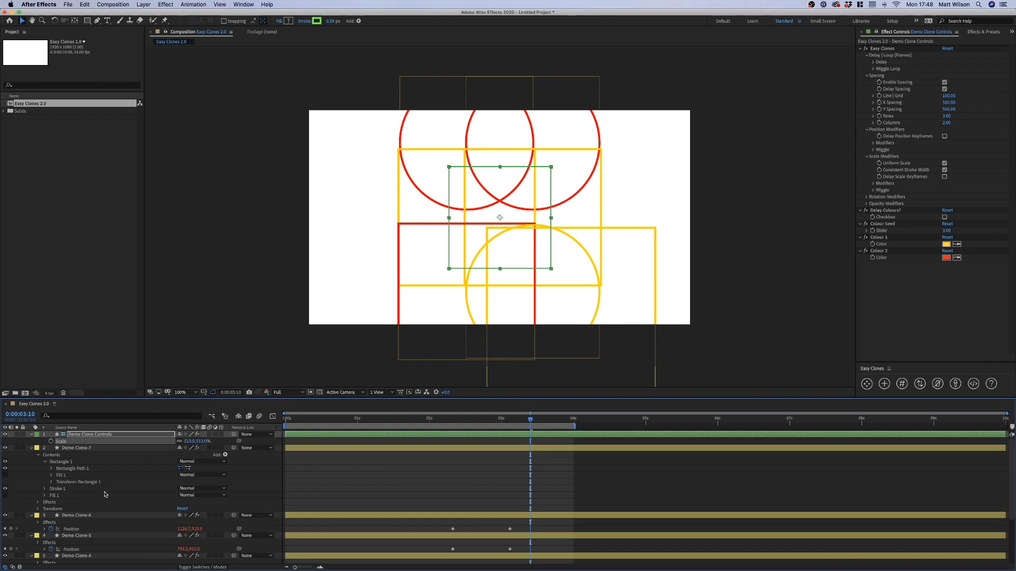
key("F2")
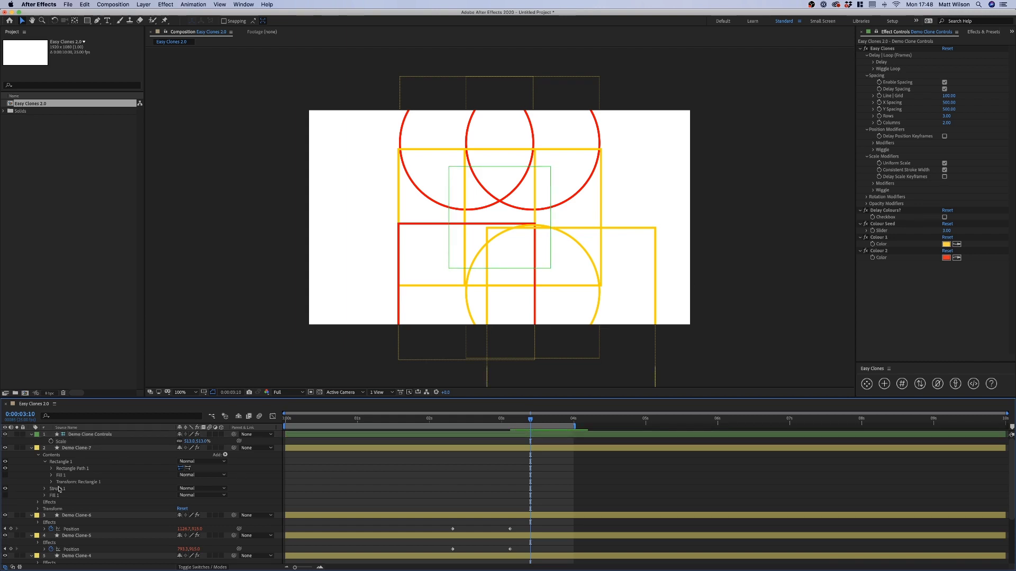
Step: Apply the Easy Clones expression tool to the new square clone, with Demo as the clone system
left_click(76, 448)
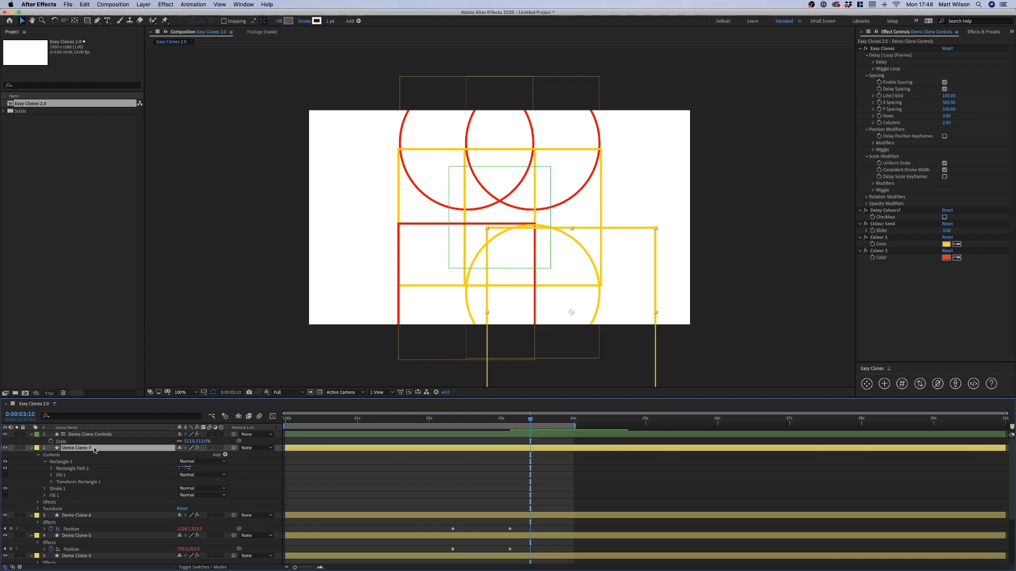
left_click(973, 385)
mouse_move(509, 278)
left_mouse_down()
mouse_move(341, 203)
mouse_move(354, 174)
left_mouse_up()
left_click(409, 178)
left_click(410, 180)
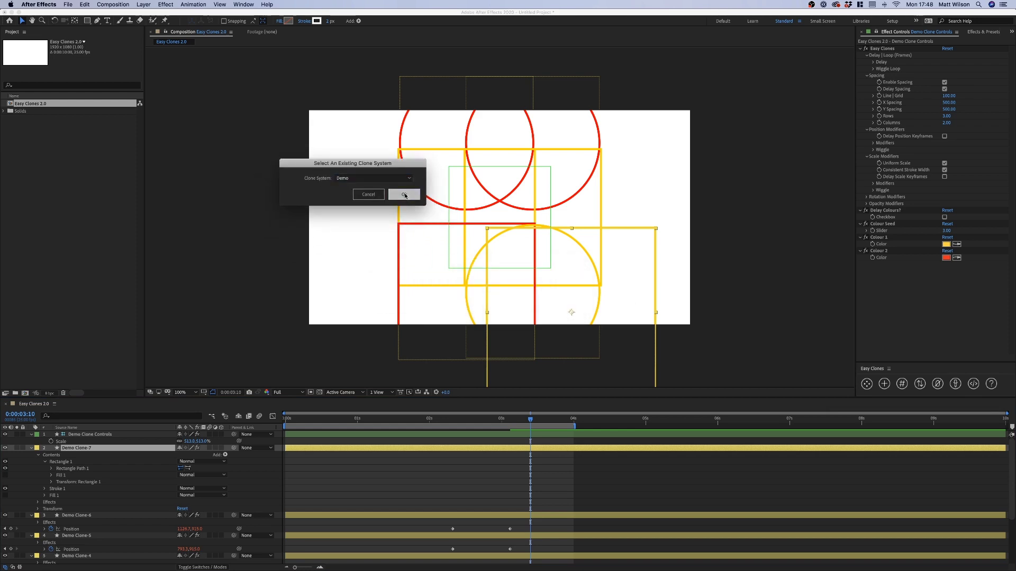
left_click(405, 195)
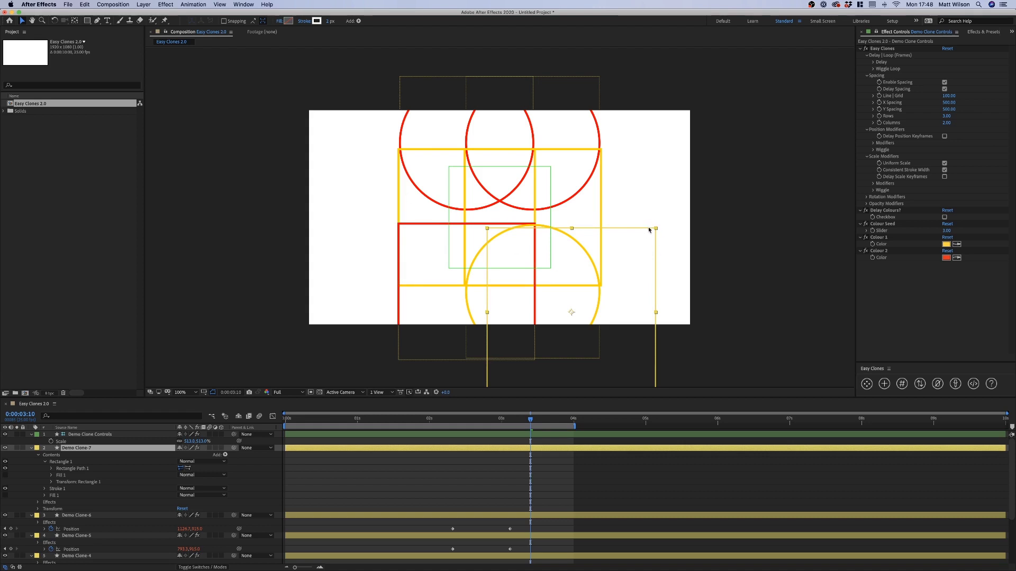
left_click(601, 490)
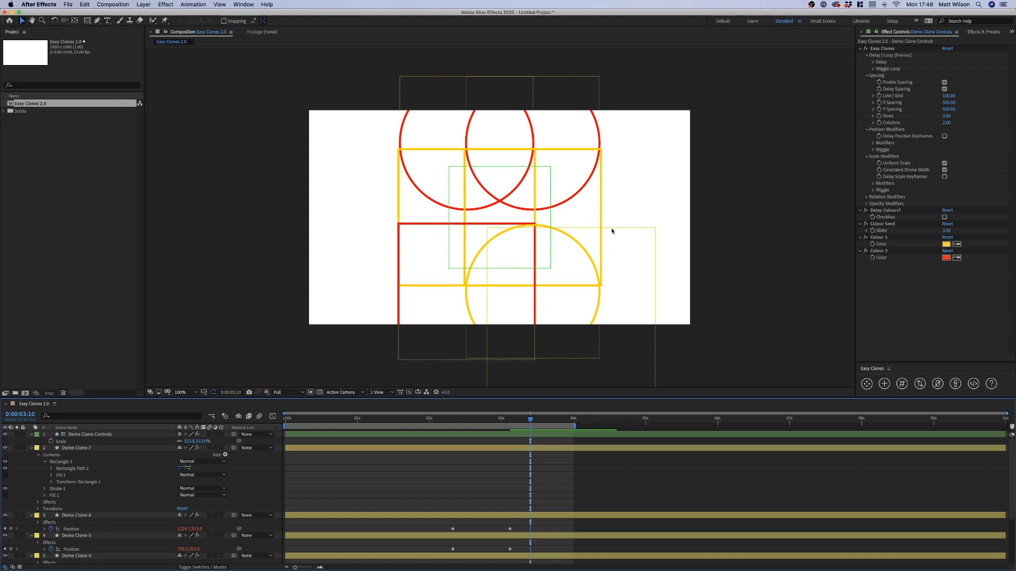
Step: Toggle Consistent Stroke Width off and on several times to compare the clones' strokes, leaving it enabled
left_click(945, 170)
left_click(945, 171)
left_click(945, 171)
left_click(945, 171)
left_click(945, 171)
left_click(945, 171)
left_click(944, 171)
left_click(801, 456)
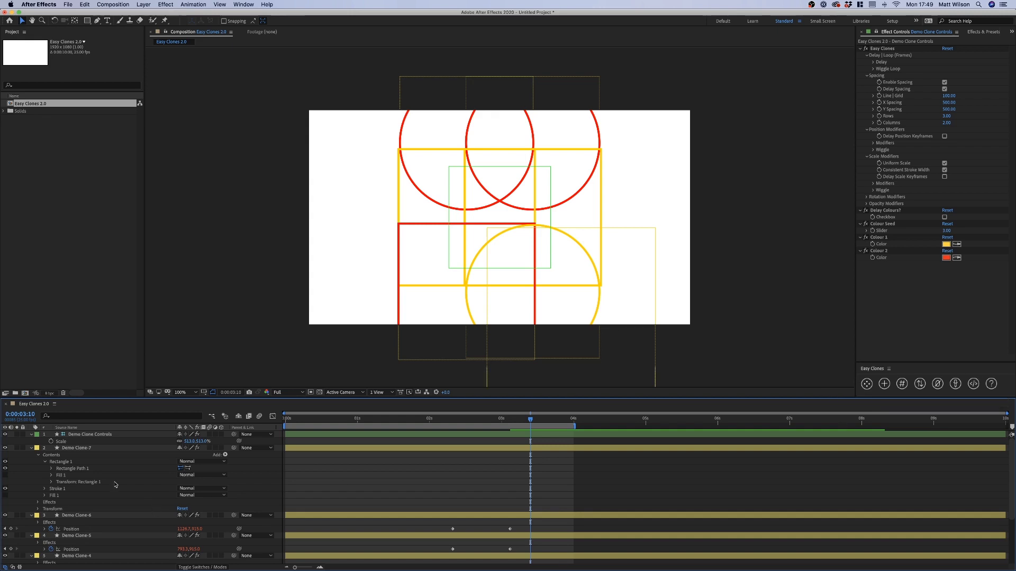
Step: Delete the new square clone and set the Demo Clone Controls scale back to 100%
left_click(87, 449)
key("Delete")
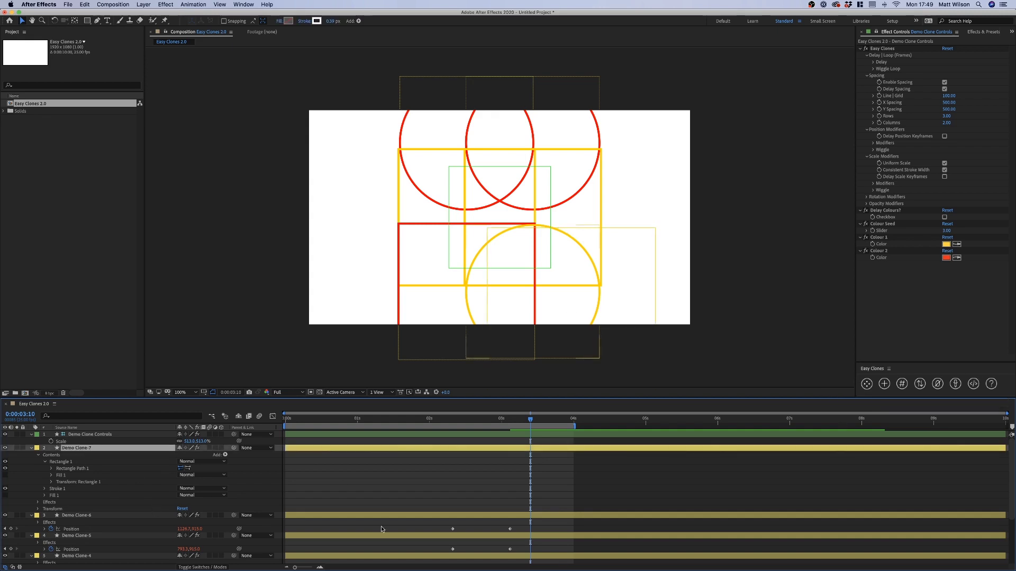
left_click(204, 442)
type("1")
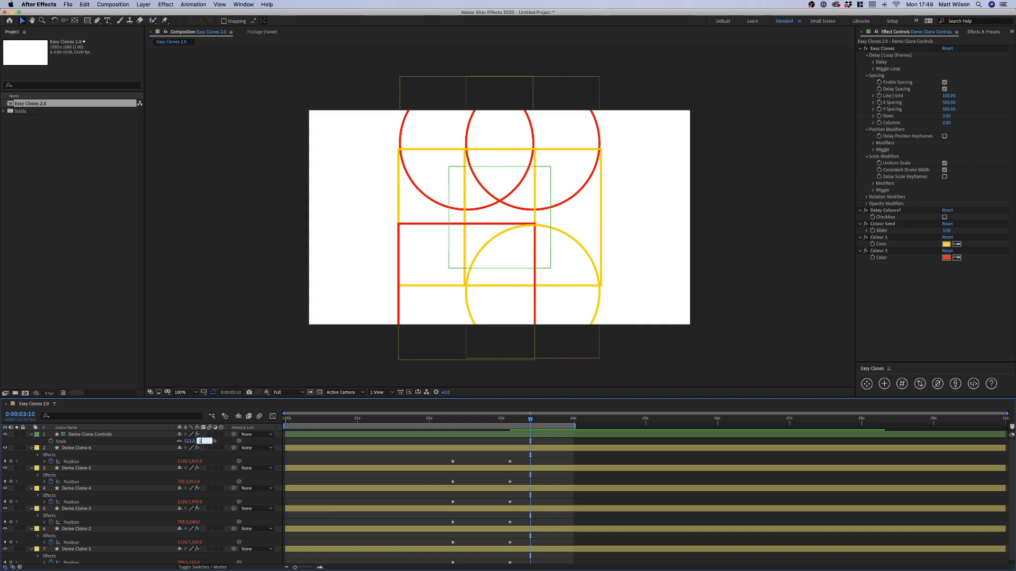
key("Return")
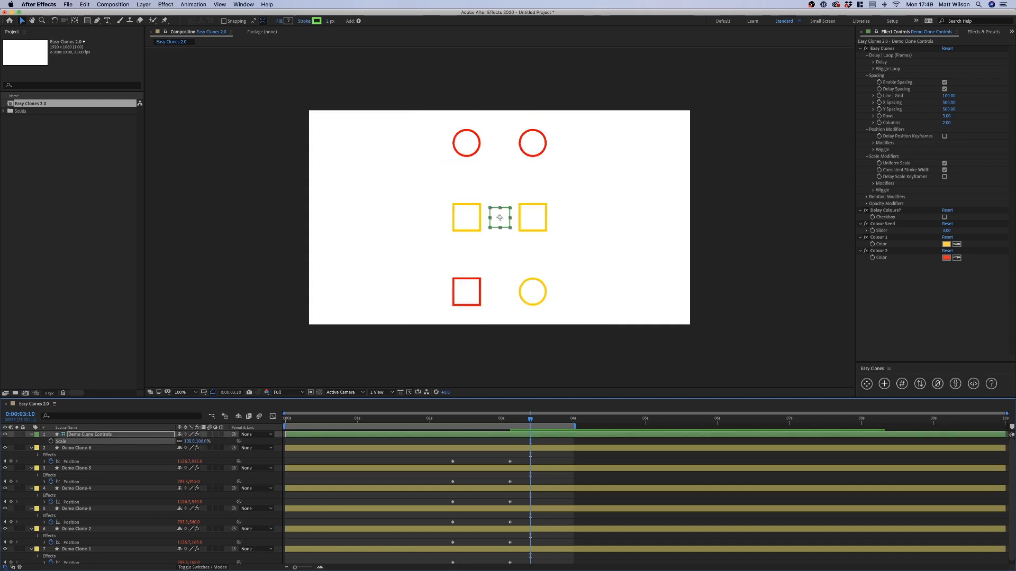
left_click(402, 444)
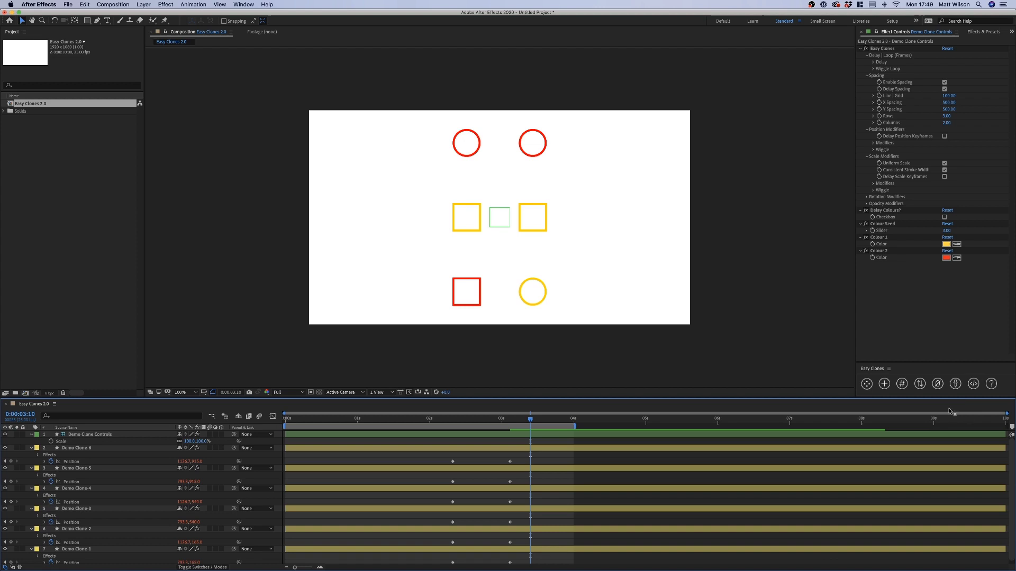
Step: Expand the contents and effects of the yellow circle clone, Demo Clone-6, to examine its properties
left_click(80, 449)
left_click(31, 448)
left_click(31, 448)
left_click(38, 469)
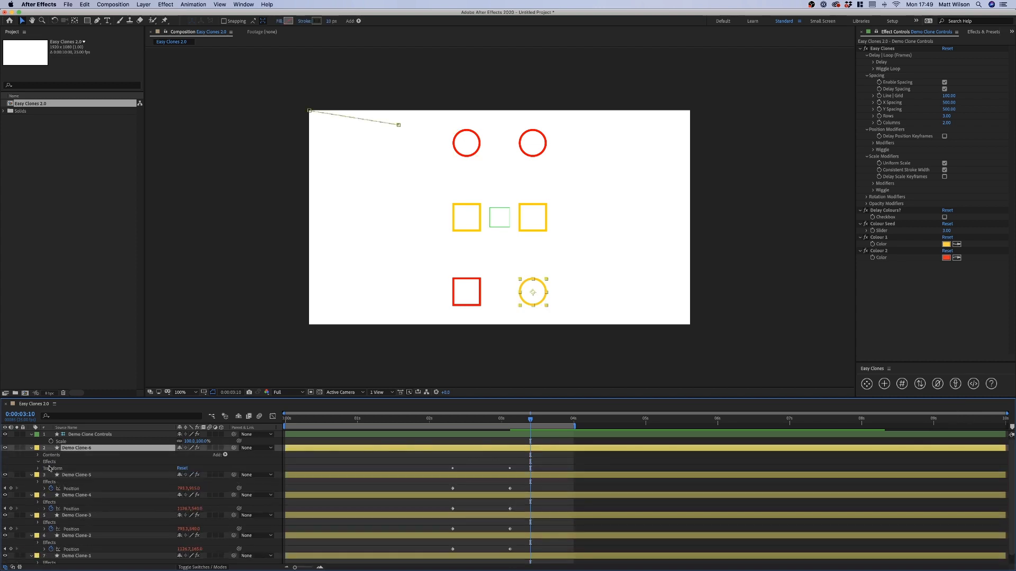
left_click(38, 462)
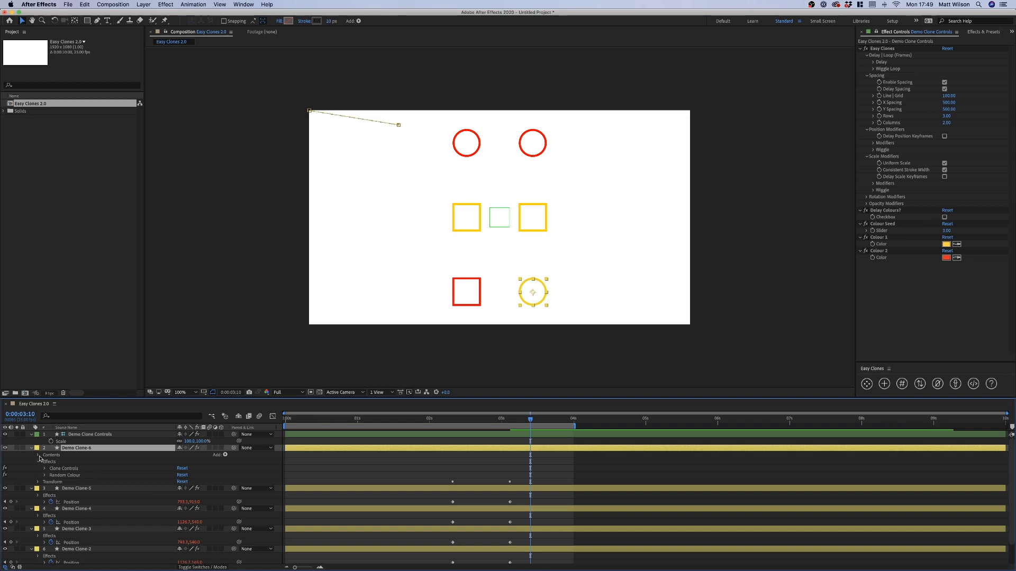
left_click(38, 455)
Step: Apply the Easy Clones expression tool to the rectangle path Roundness of Demo Clone-4, with Demo as the clone system
left_click(532, 211)
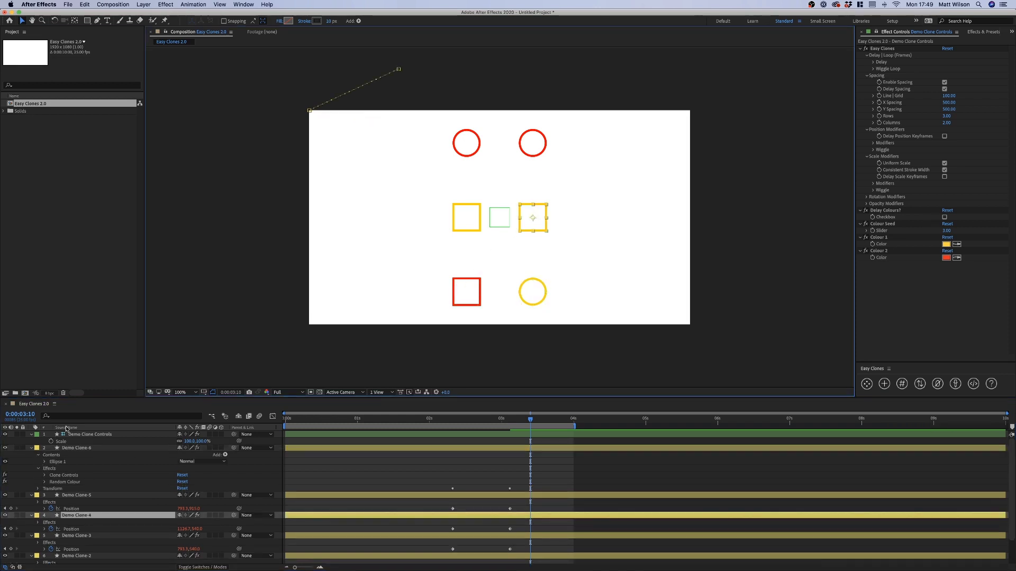
left_click(32, 515)
left_click(32, 516)
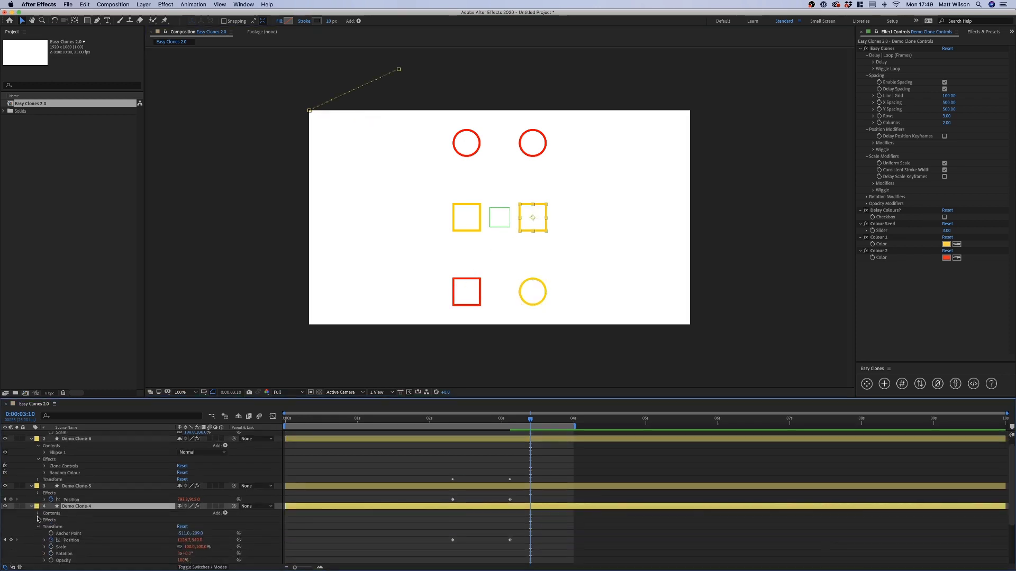
left_click(38, 514)
left_click(45, 520)
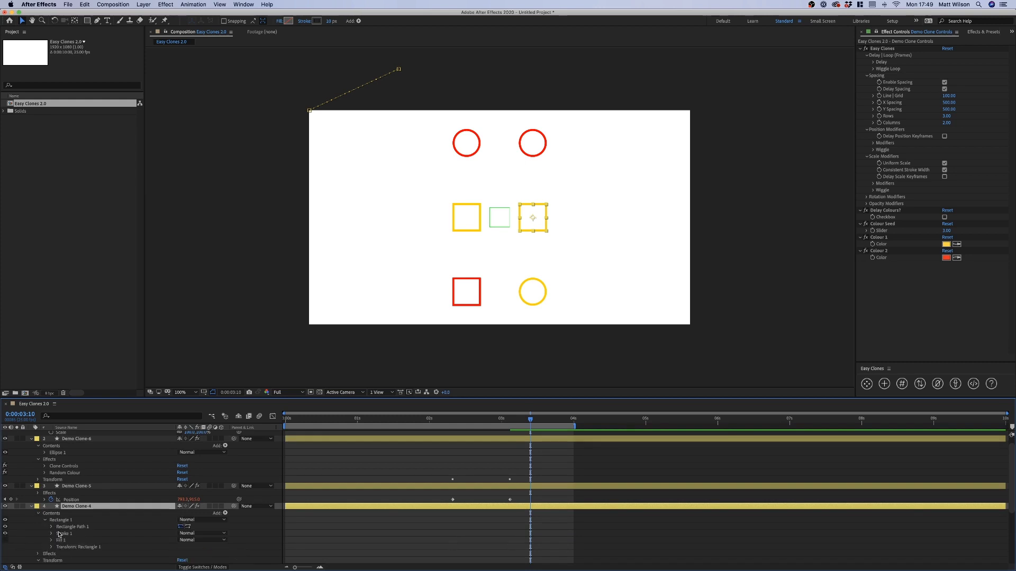
left_click(52, 547)
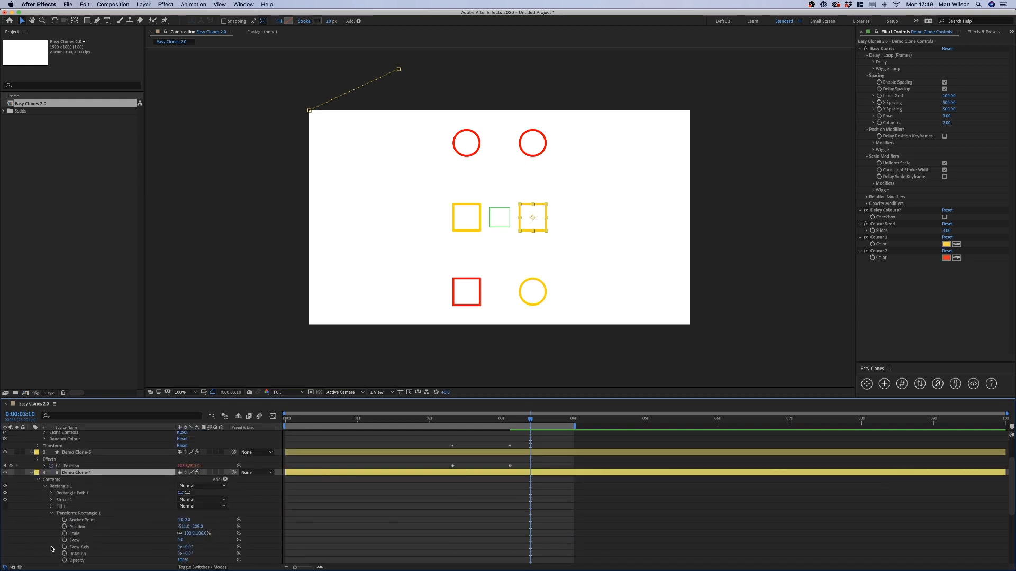
left_click(51, 513)
left_click(52, 493)
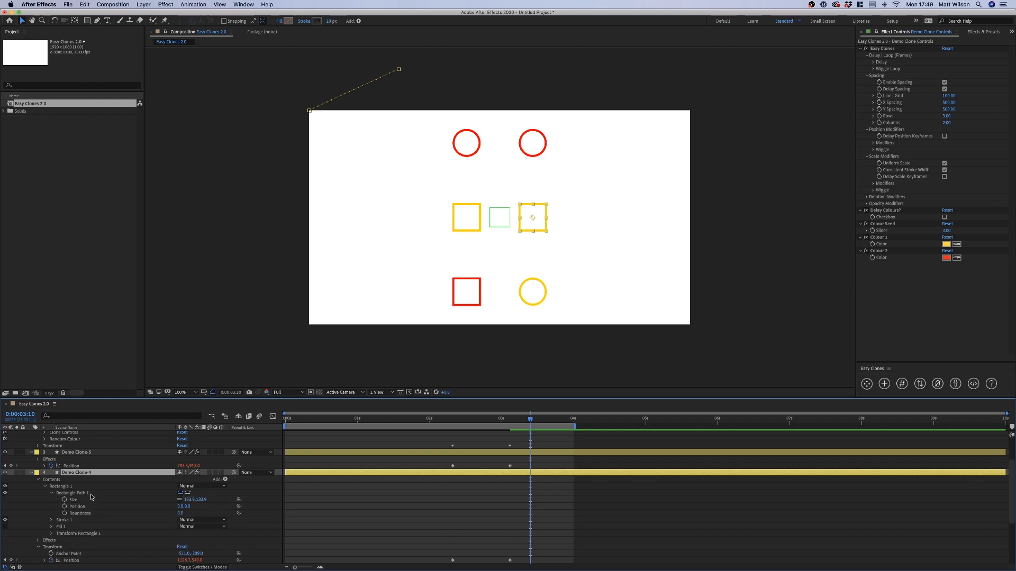
left_click(79, 514)
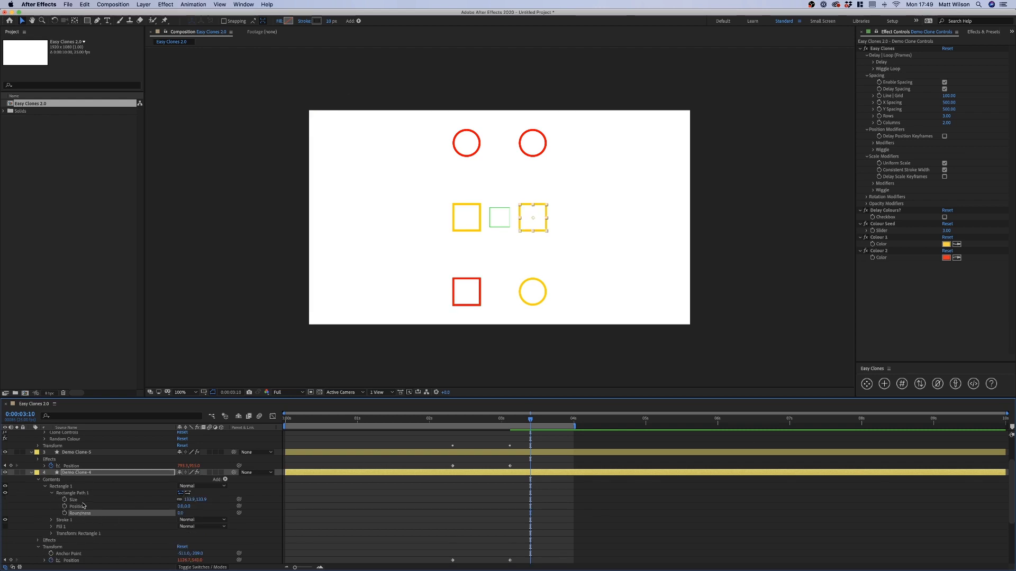
left_click(975, 385)
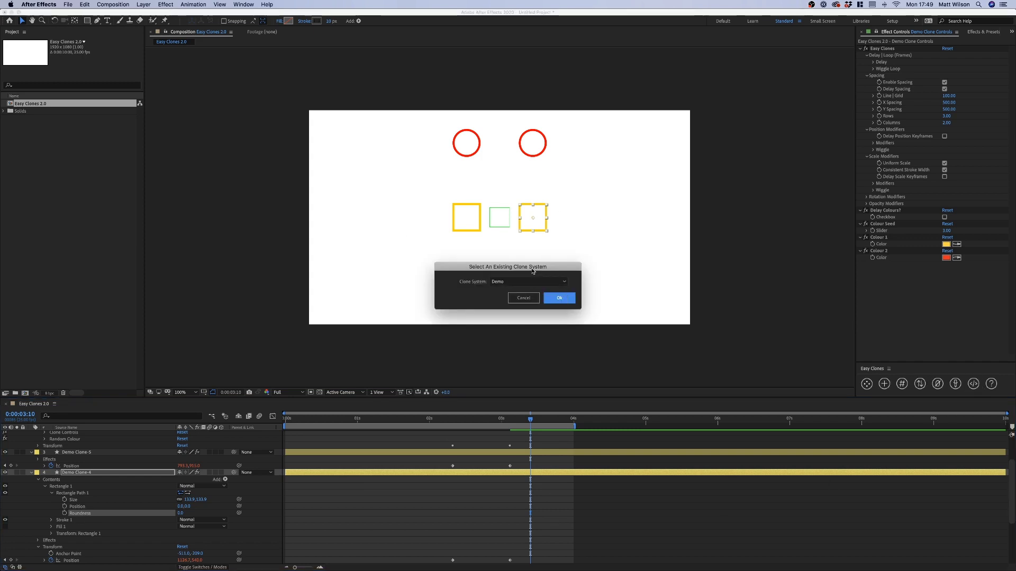
left_click_drag(529, 280, 409, 260)
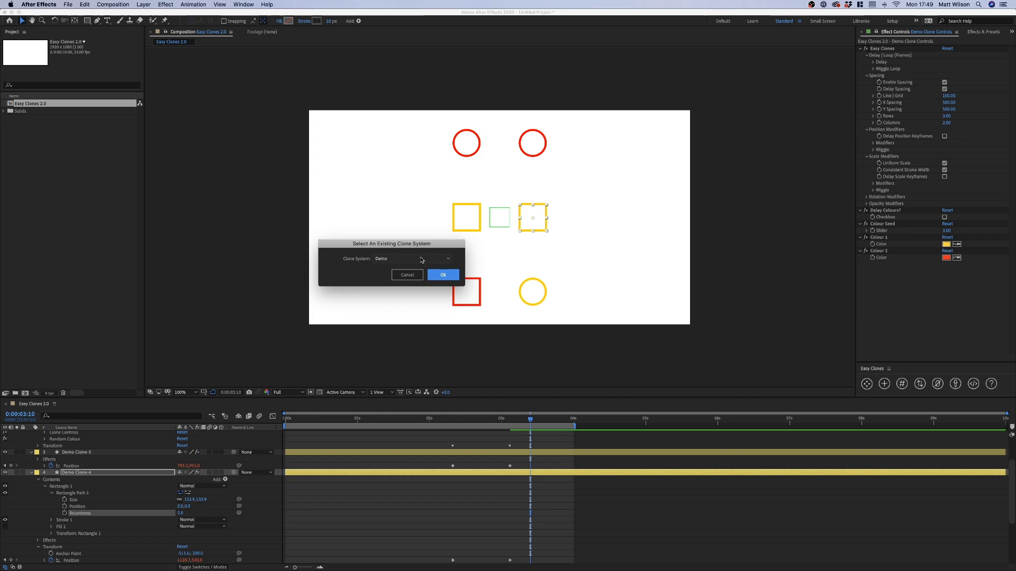
left_click(443, 275)
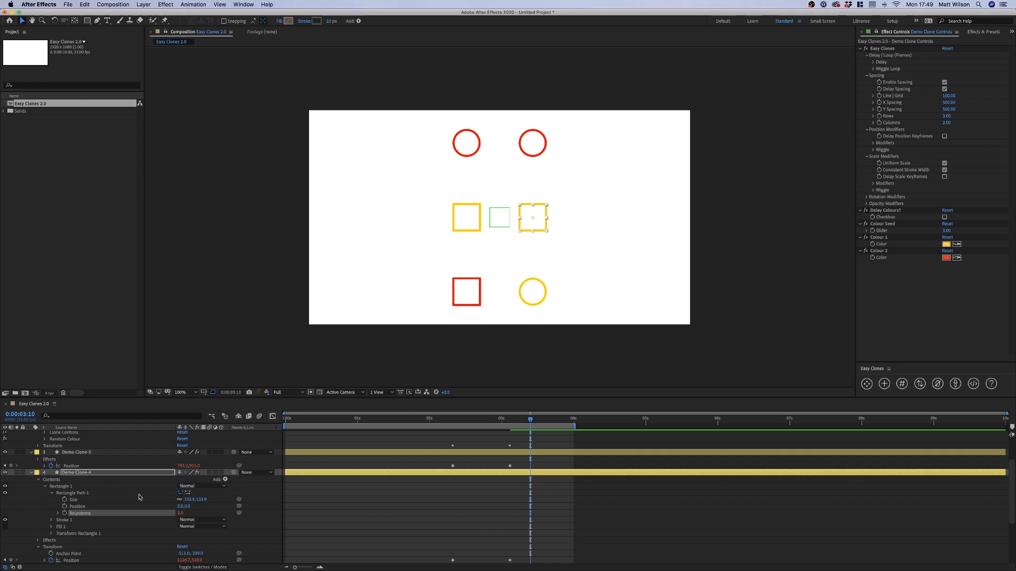
Step: Keyframe Demo Clone-4's Roundness from 0 at 0:00:03:10 to 100 ten frames after it, and scrub back through the animation
left_click(64, 513)
key("shift+Page_Down")
left_click_drag(182, 513, 223, 513)
left_click(183, 514)
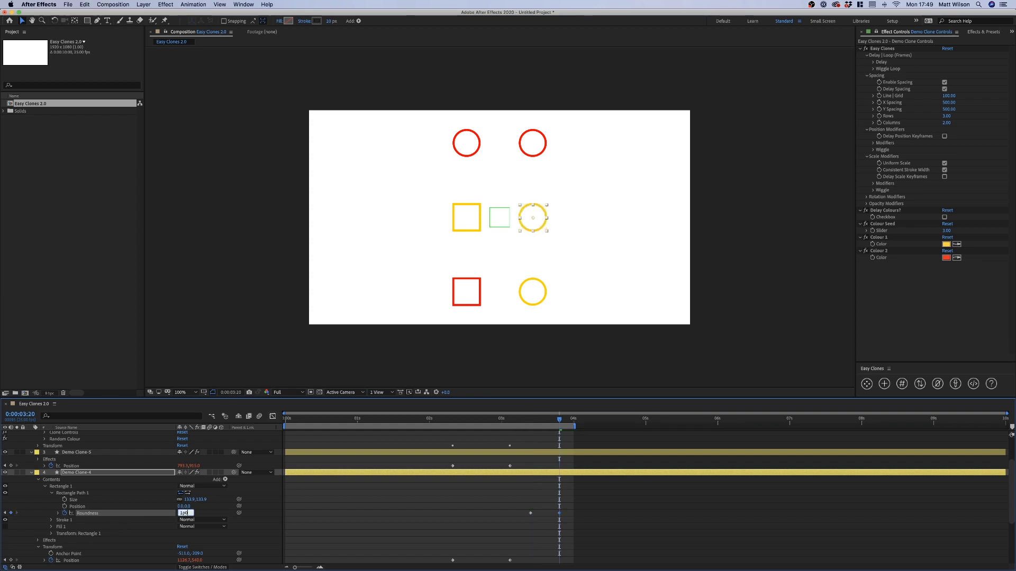
key("Return")
left_click(582, 460)
left_click_drag(553, 421, 532, 421)
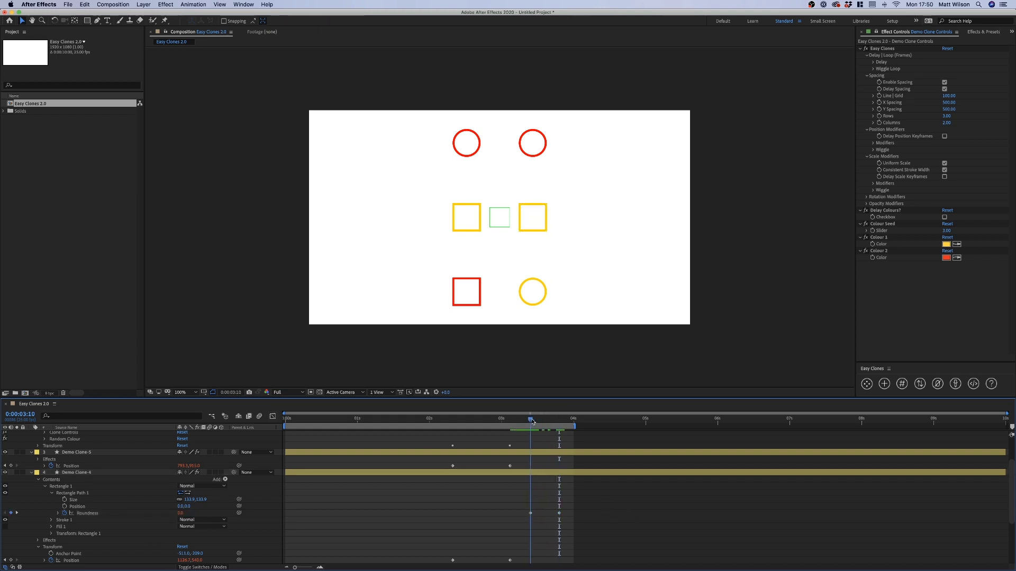
Step: Expand the Delay settings in the Demo clone controls and enable the delay
left_click(881, 62)
left_click(945, 69)
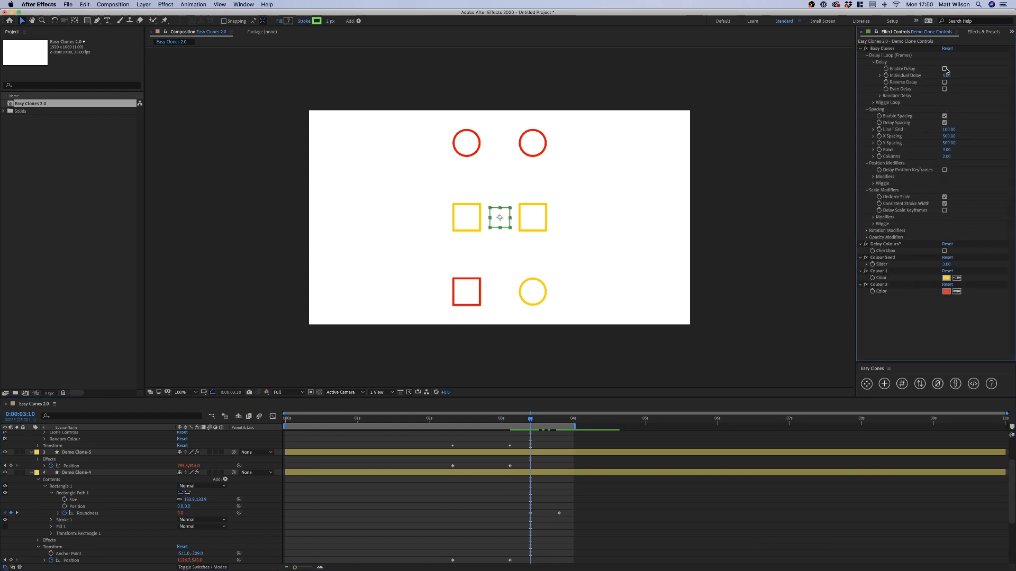
left_click(530, 513)
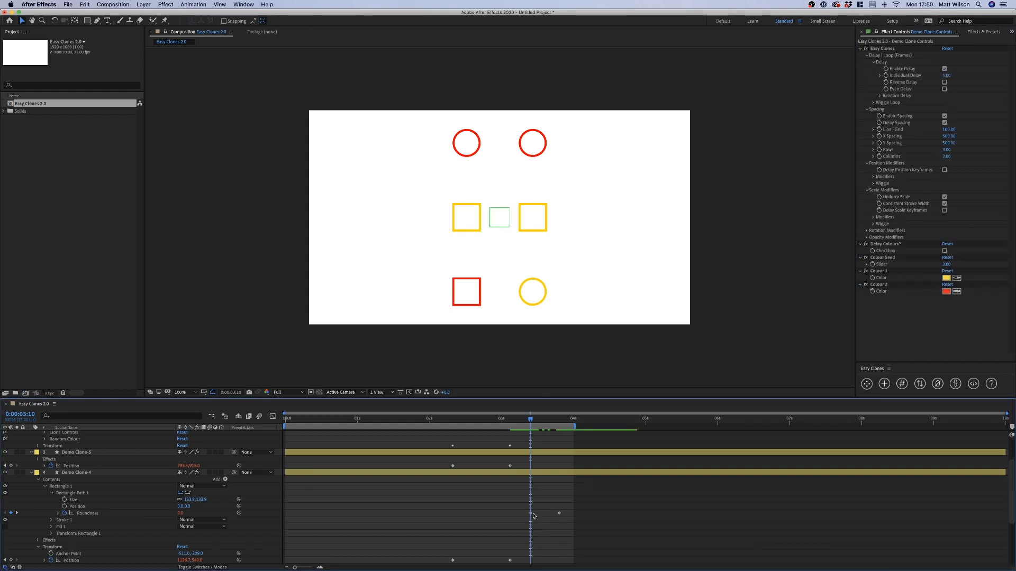
Step: Scrub the Demo clone animation forward to 0:00:04:13 to examine the delayed Roundness change on Demo Clone-4
left_click_drag(531, 421, 610, 423)
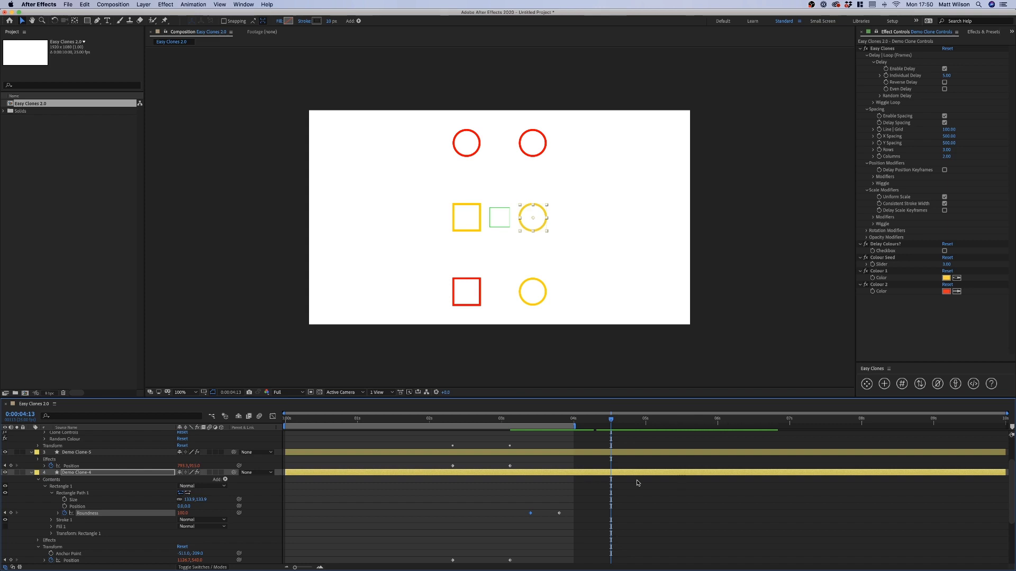
left_click(602, 503)
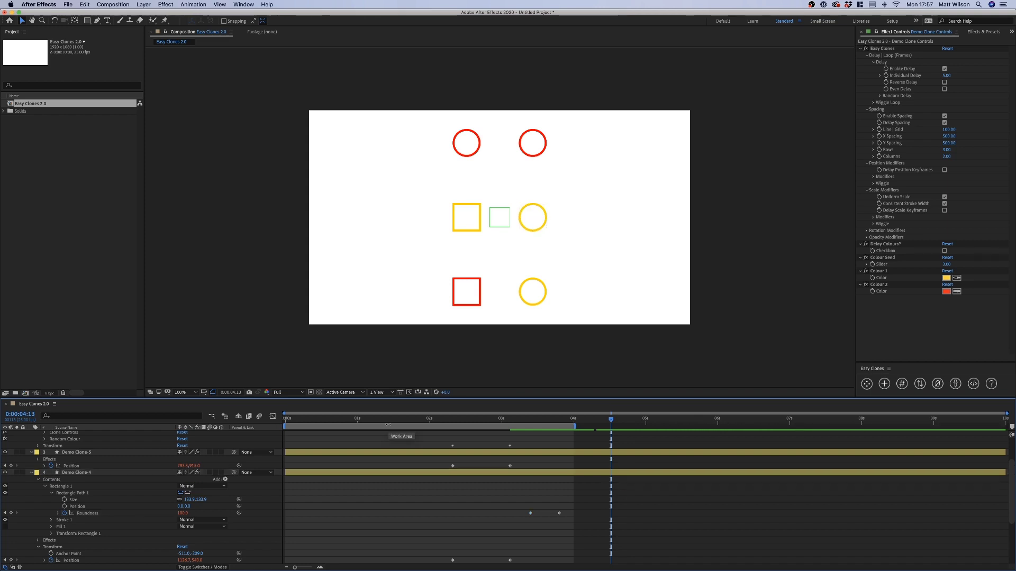
Step: Move the Demo Clone Controls layer from the composition's centre to its left half to shift the whole clone grid
scroll(333, 460, "up", 3)
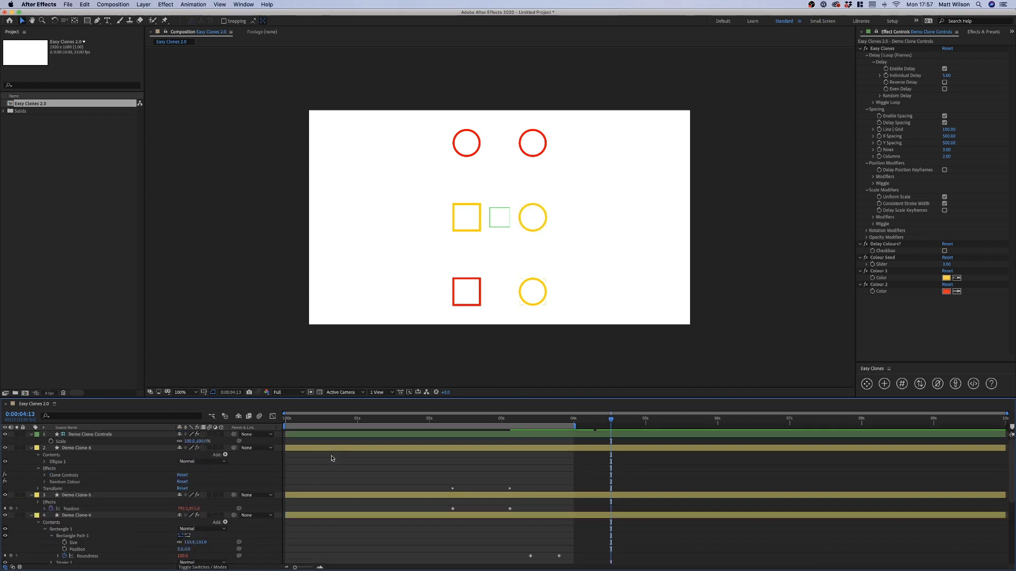
left_click(123, 435)
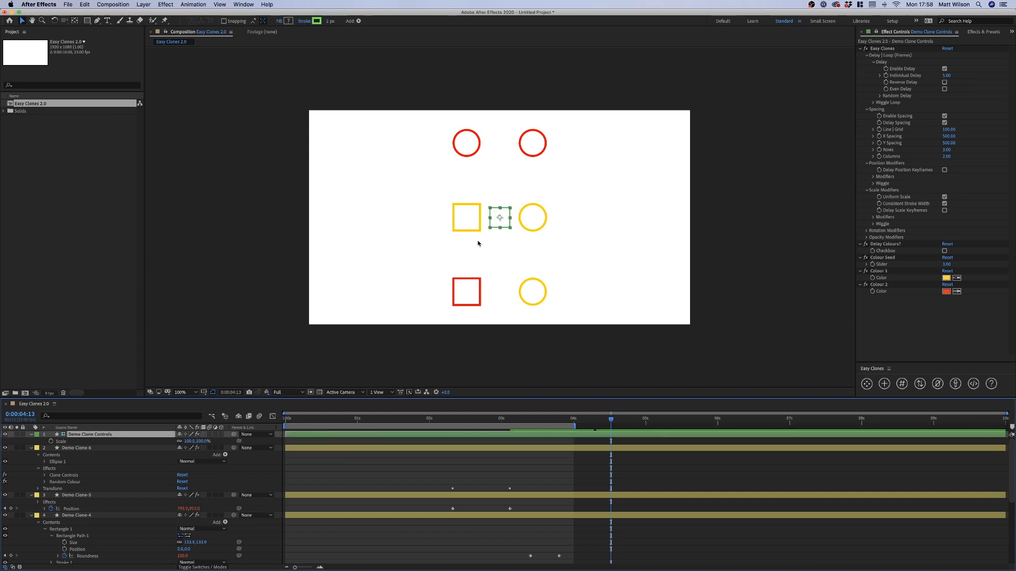
mouse_move(510, 222)
left_mouse_down()
mouse_move(566, 242)
mouse_move(640, 169)
mouse_move(457, 152)
mouse_move(363, 109)
mouse_move(386, 233)
mouse_move(422, 233)
mouse_move(408, 227)
left_mouse_up()
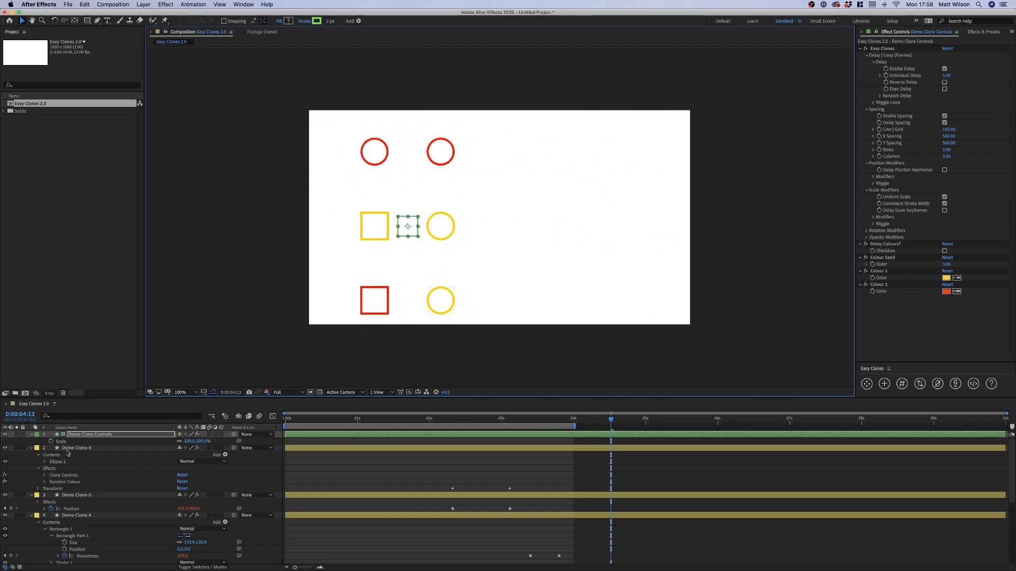
Step: Scale down the Demo Clone Controls layer and rotate it so that the clones follow
left_click_drag(197, 442, 235, 447)
key("r")
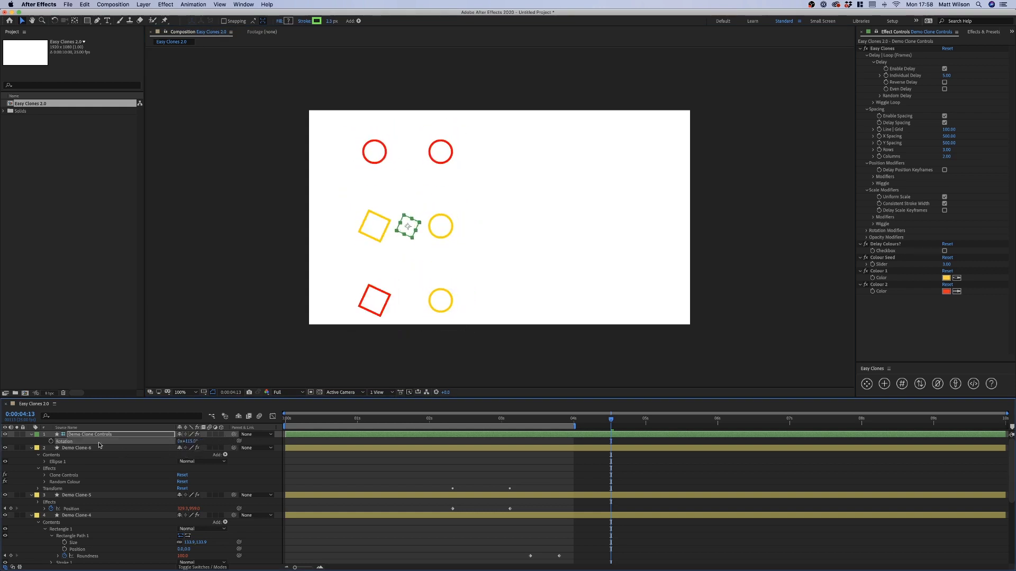
Step: Lower the Demo Clone Controls opacity to about 35% and move the controller to just right of the composition's centre
key("t")
left_click_drag(182, 441, 150, 441)
left_click(405, 460)
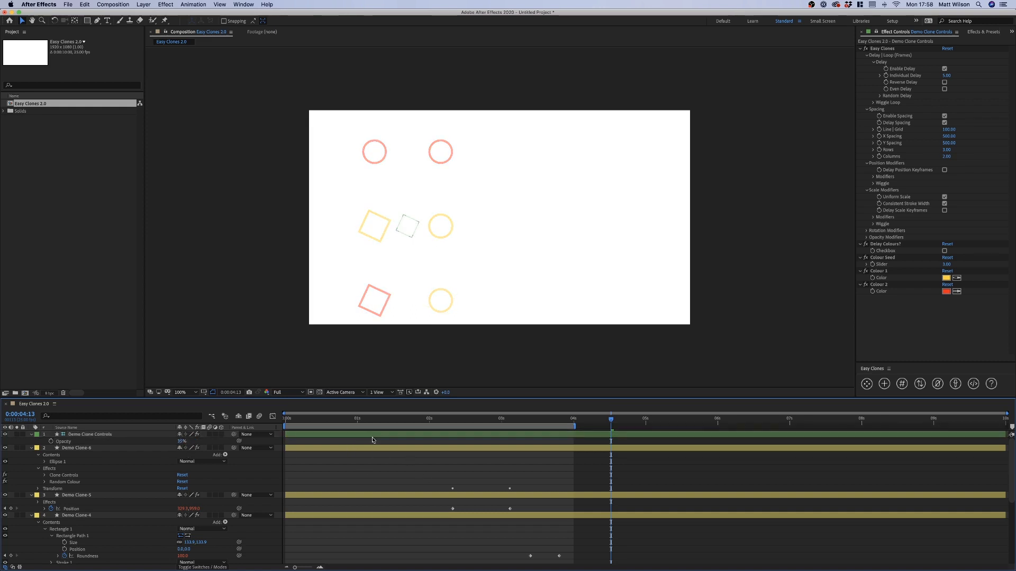
mouse_move(406, 229)
left_mouse_down()
mouse_move(518, 264)
mouse_move(544, 219)
left_mouse_up()
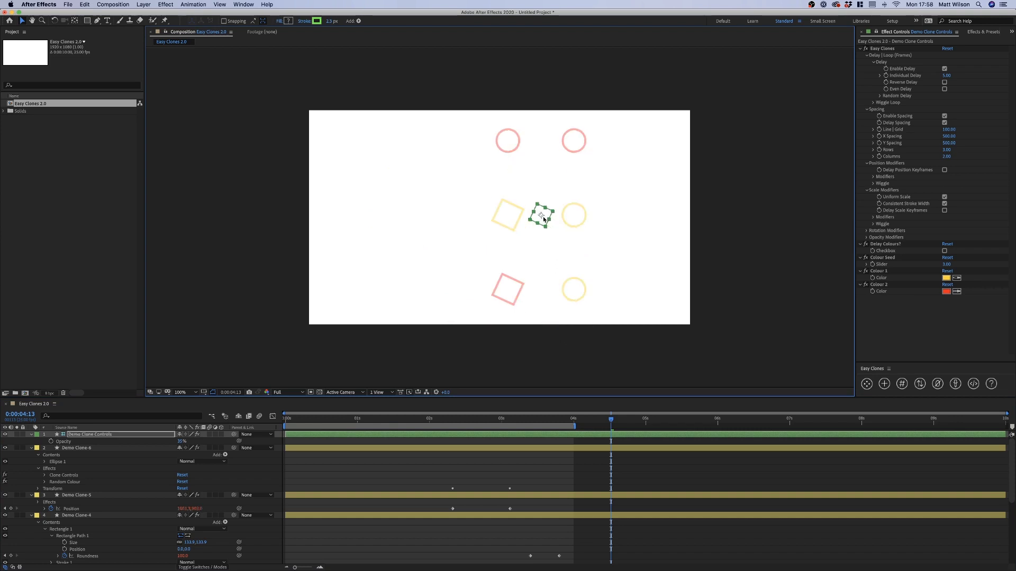